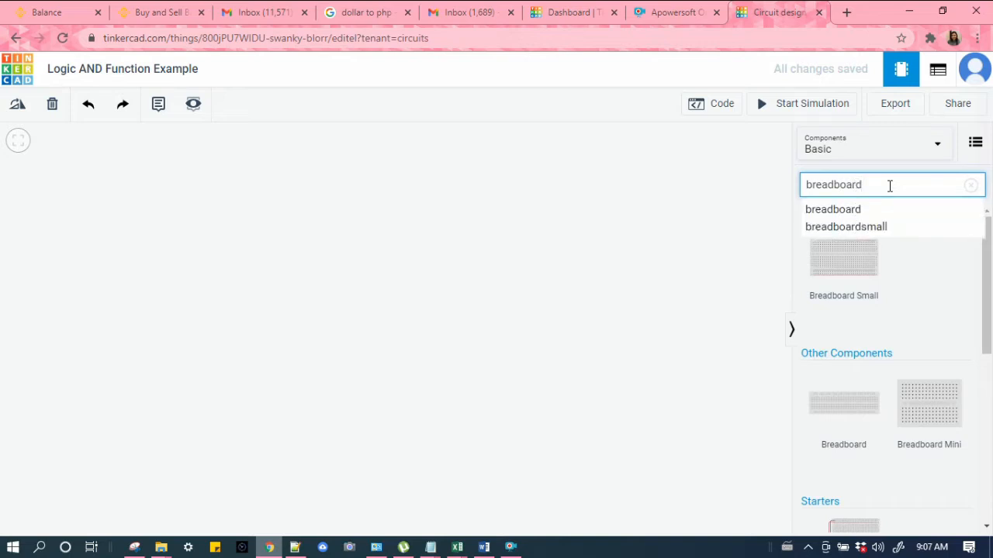
# Step: Place a full-size breadboard on the canvas
pyautogui.click(825, 409)
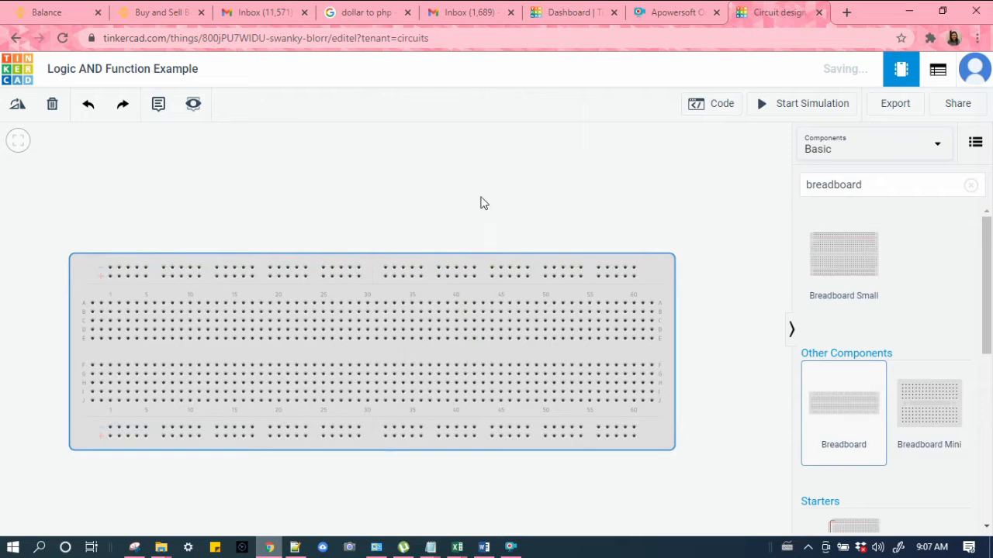
# Step: Search the components for AND and place a Quad AND gate 74HC08 across the breadboard's center gap near column 45
pyautogui.moveTo(875, 185); pyautogui.dragTo(796, 186)
pyautogui.click(832, 187)
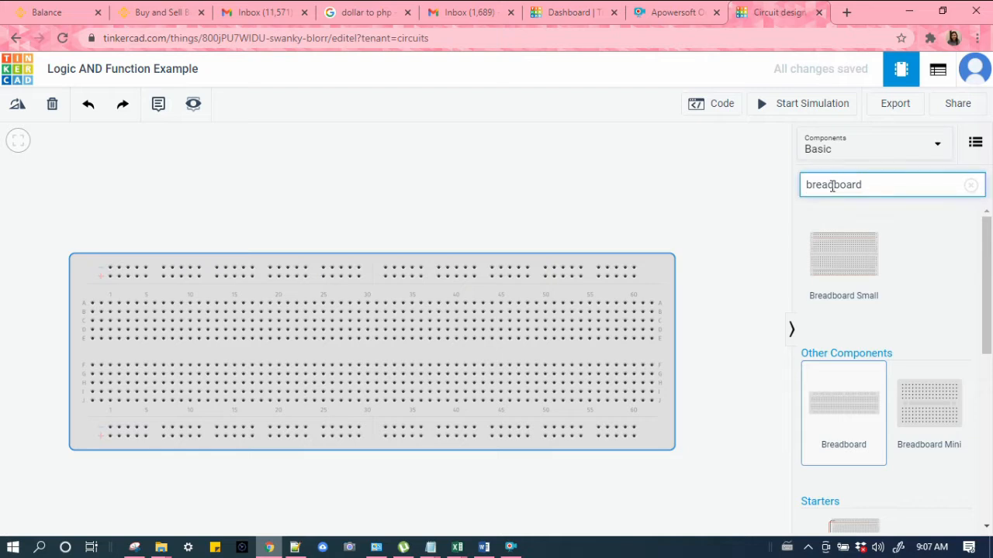
pyautogui.doubleClick(832, 186)
pyautogui.write('AND')
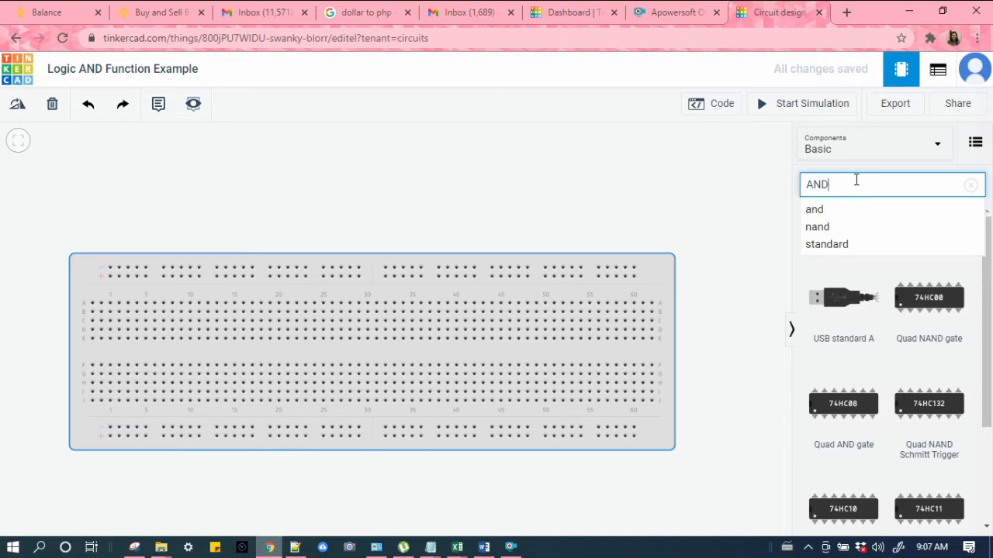
pyautogui.press('Return')
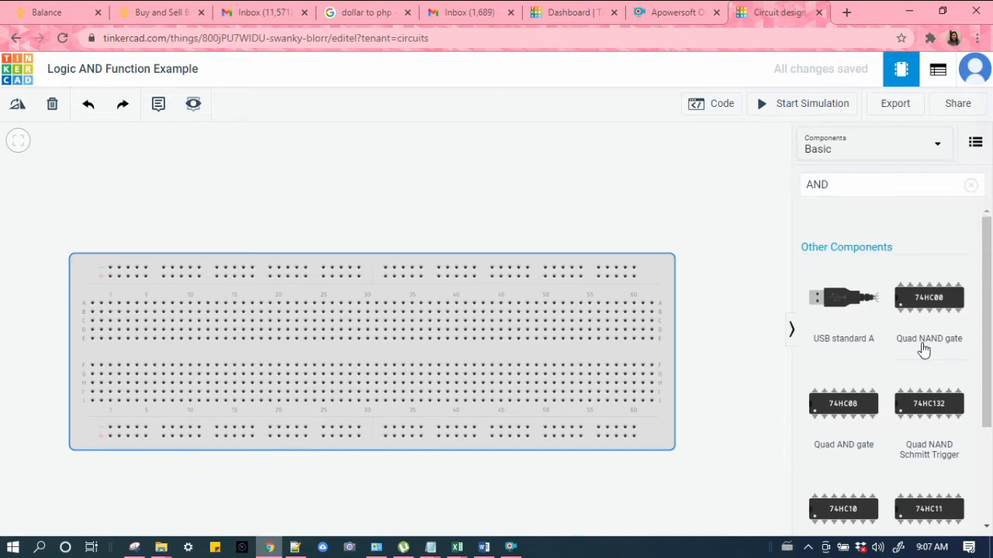
pyautogui.scroll(-2, 922, 348)
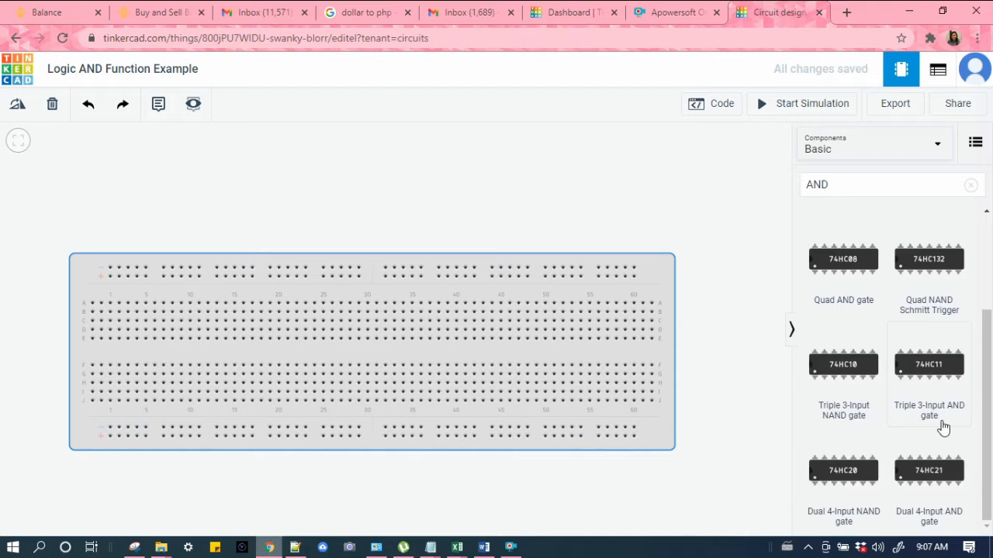
pyautogui.scroll(2, 942, 427)
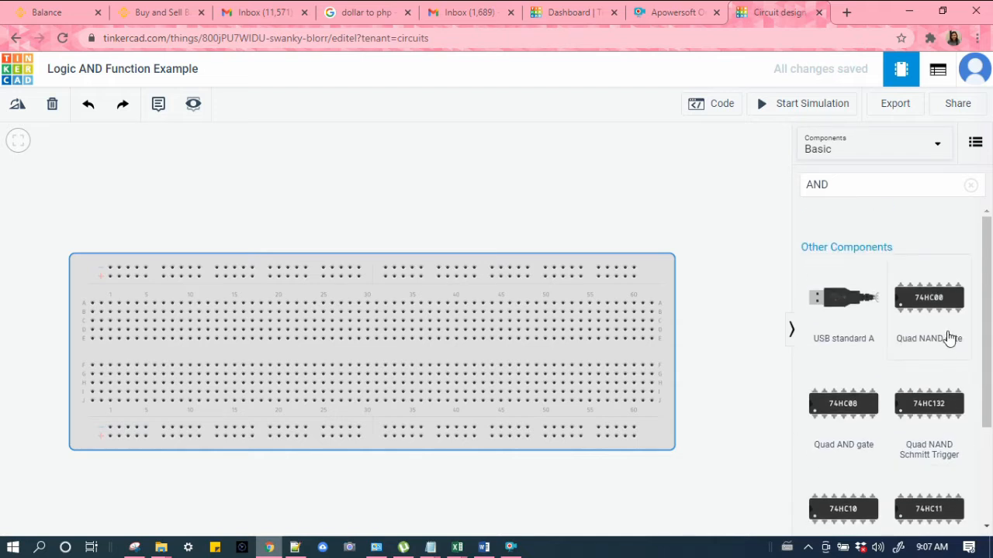
pyautogui.click(851, 410)
pyautogui.moveTo(851, 409); pyautogui.dragTo(438, 351)
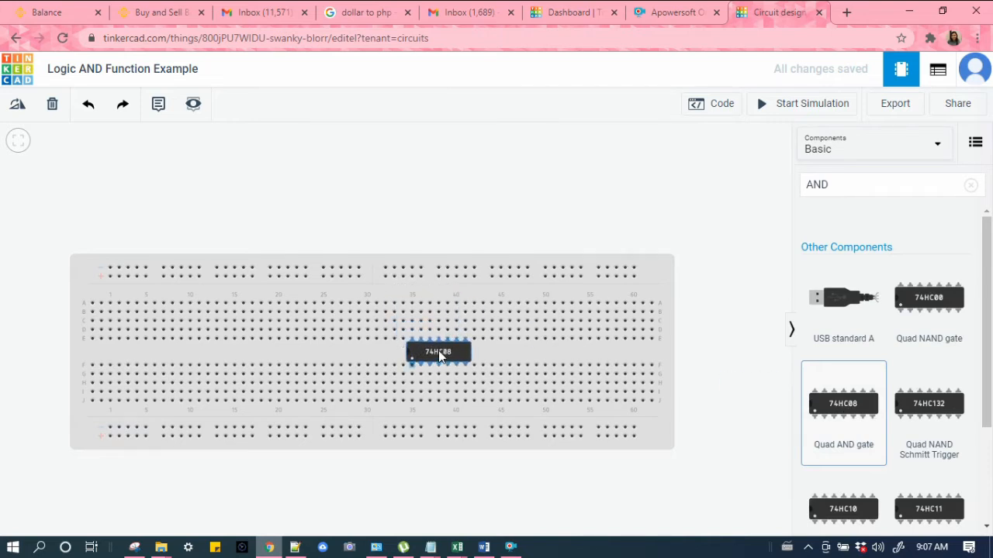
pyautogui.moveTo(438, 350); pyautogui.dragTo(512, 353)
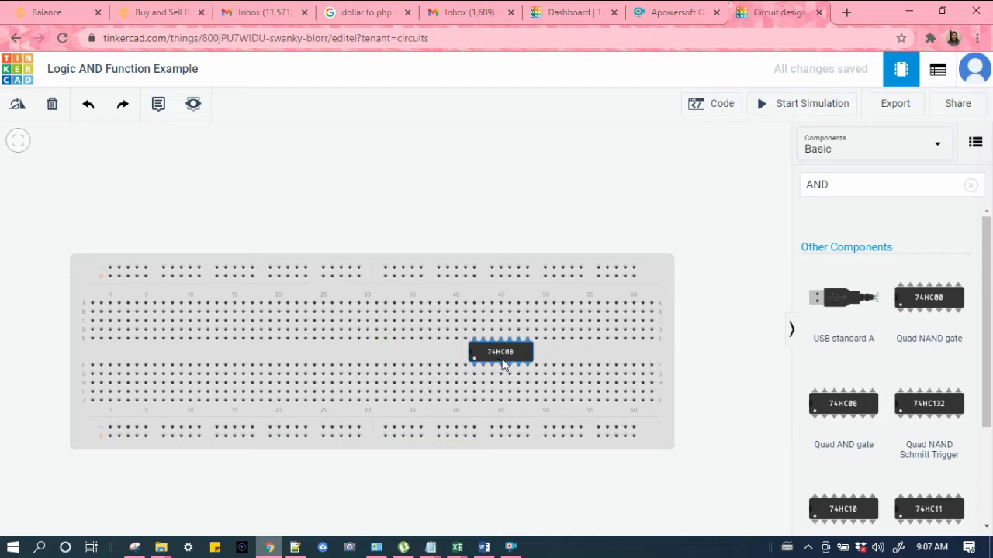
# Step: In a new browser tab, search Google for 74HC08 and view its pinout diagrams, then return to the circuit tab
pyautogui.click(846, 11)
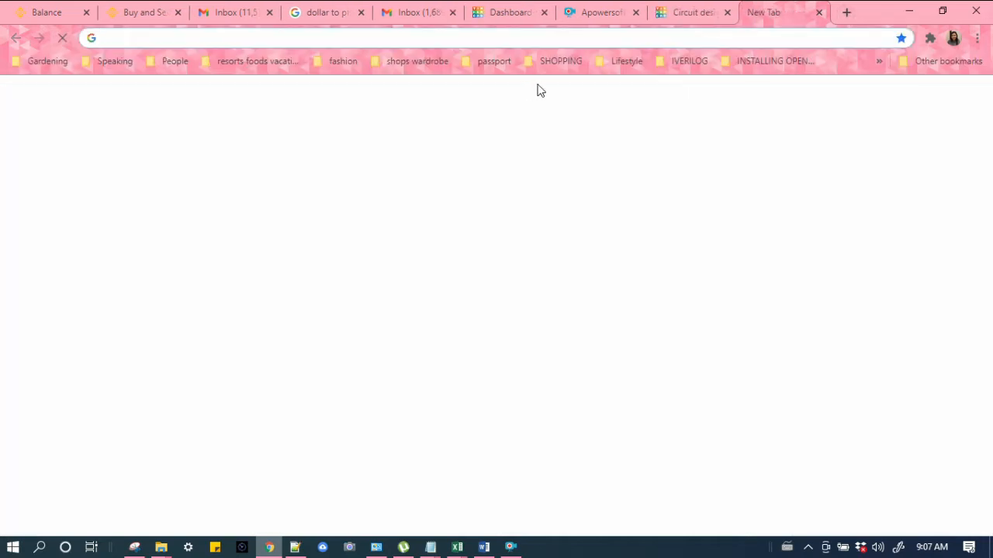
pyautogui.write('74')
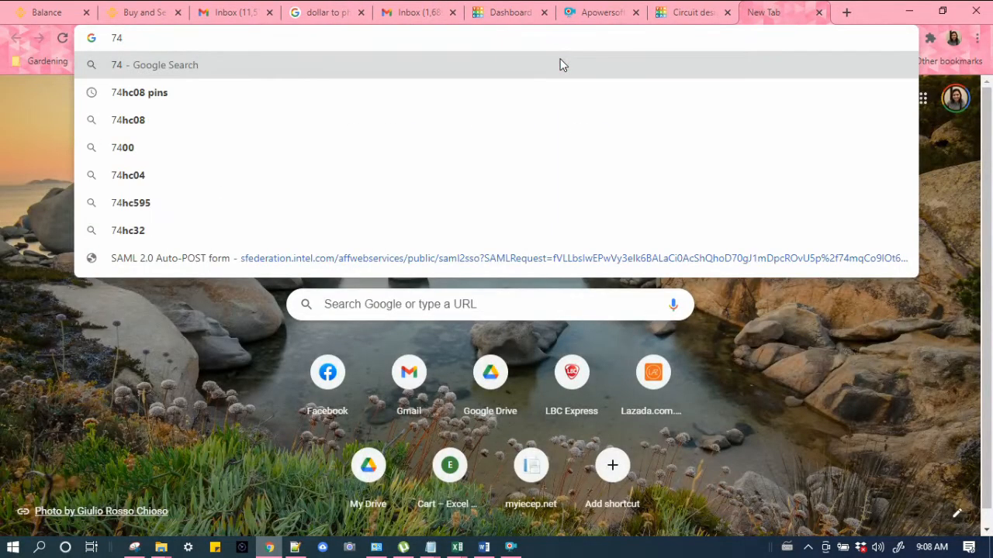
pyautogui.write('HC08')
pyautogui.press('Return')
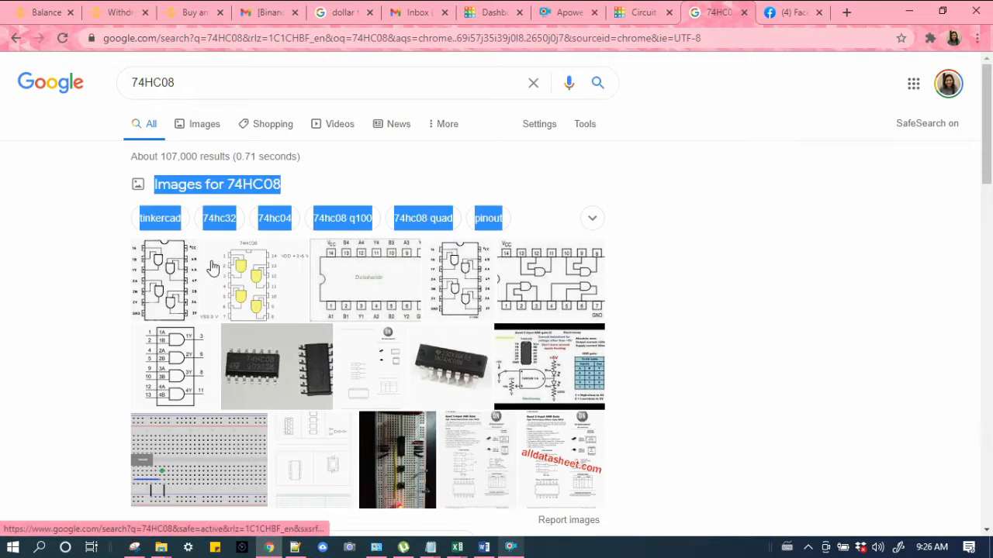
pyautogui.click(131, 225)
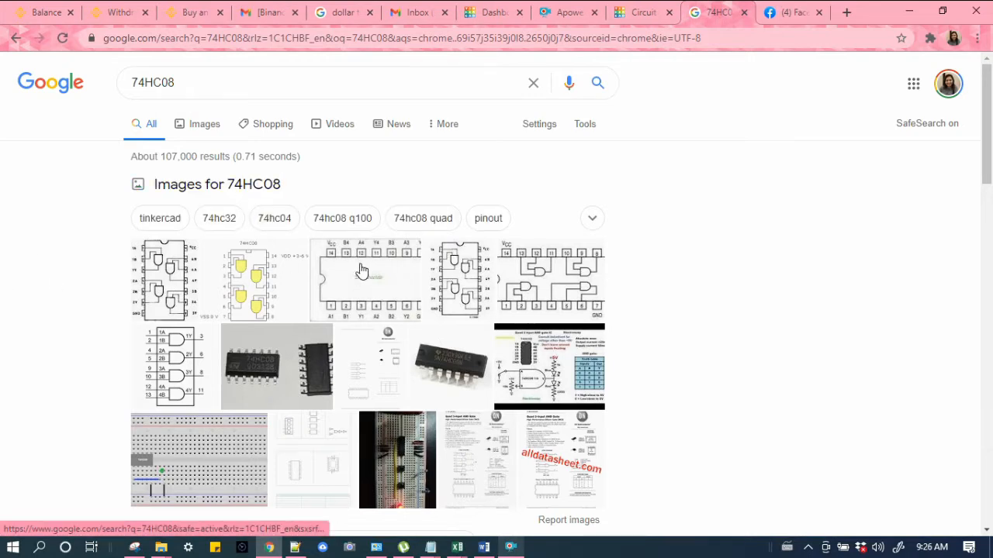
pyautogui.click(173, 284)
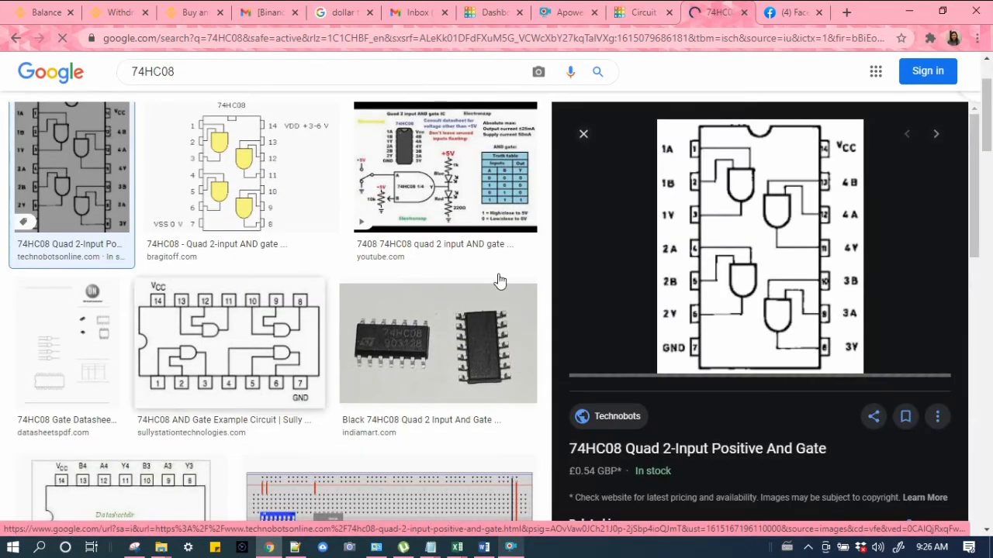
pyautogui.click(244, 343)
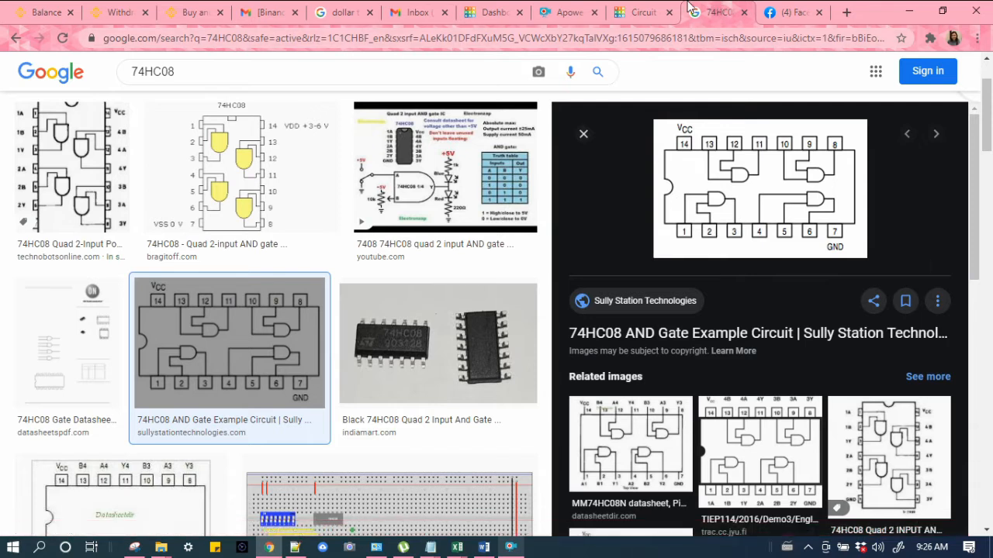
pyautogui.click(661, 11)
pyautogui.click(712, 9)
pyautogui.click(636, 11)
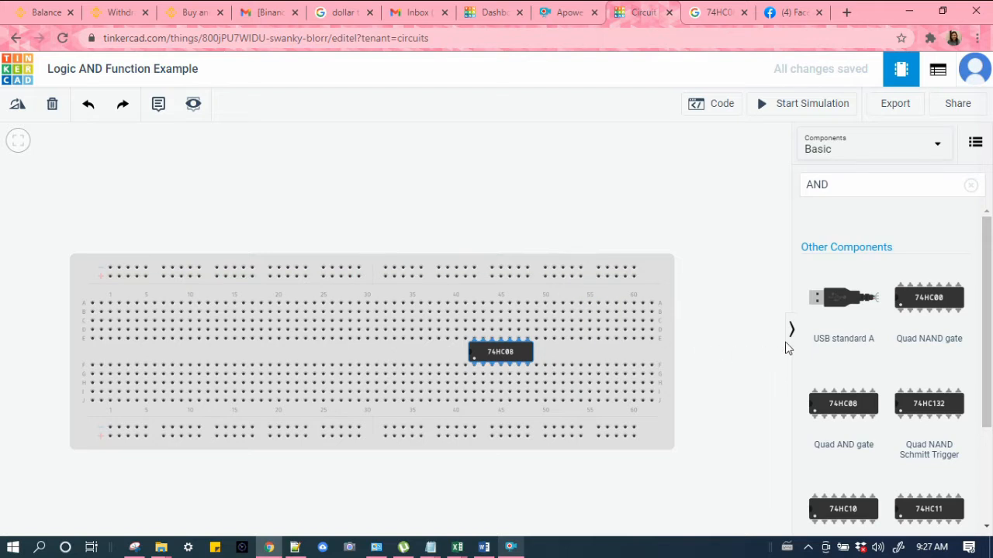
# Step: Clear the component search and place a red LED in the upper rows of the breadboard near column 55
pyautogui.click(848, 188)
pyautogui.press('BackSpace')
pyautogui.press('BackSpace')
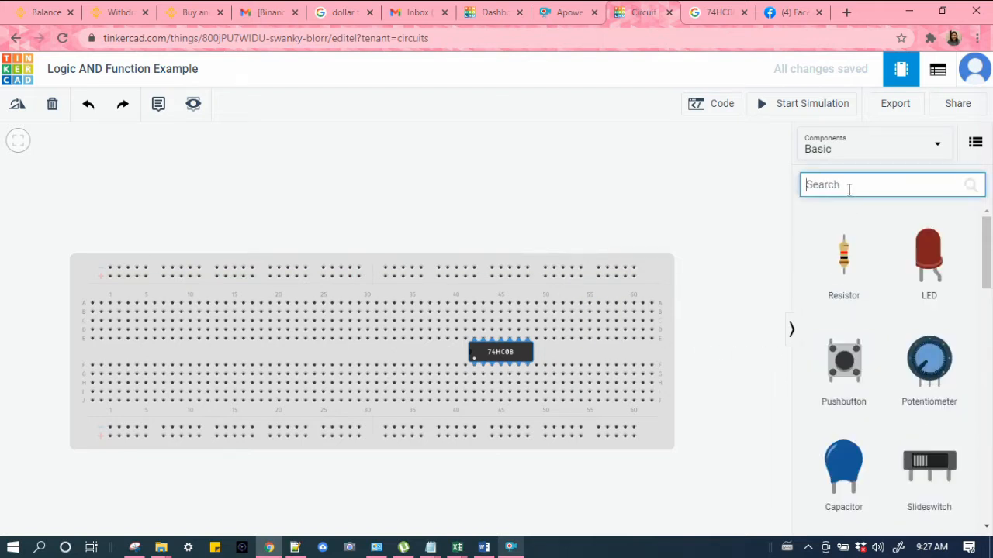
pyautogui.moveTo(928, 256); pyautogui.dragTo(592, 292)
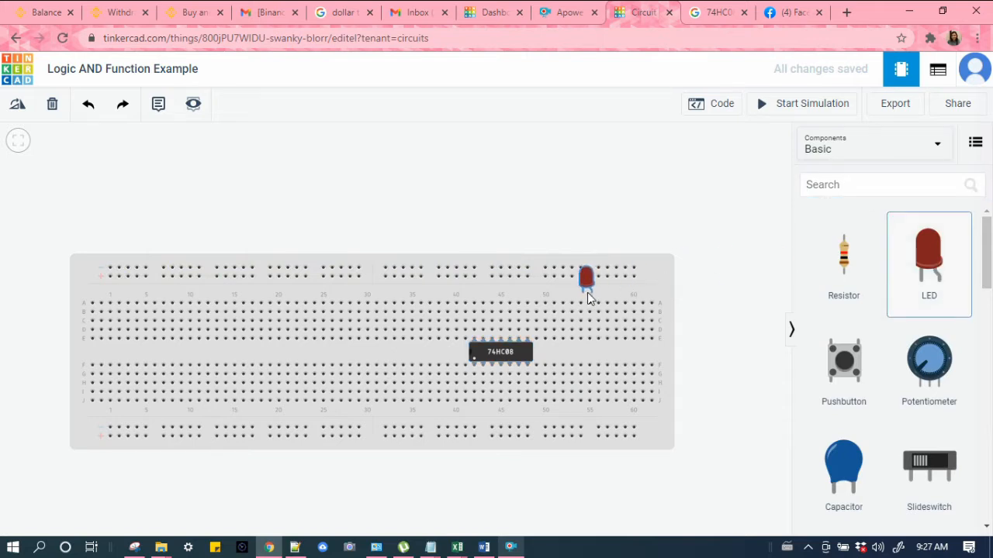
pyautogui.moveTo(578, 298); pyautogui.dragTo(588, 313)
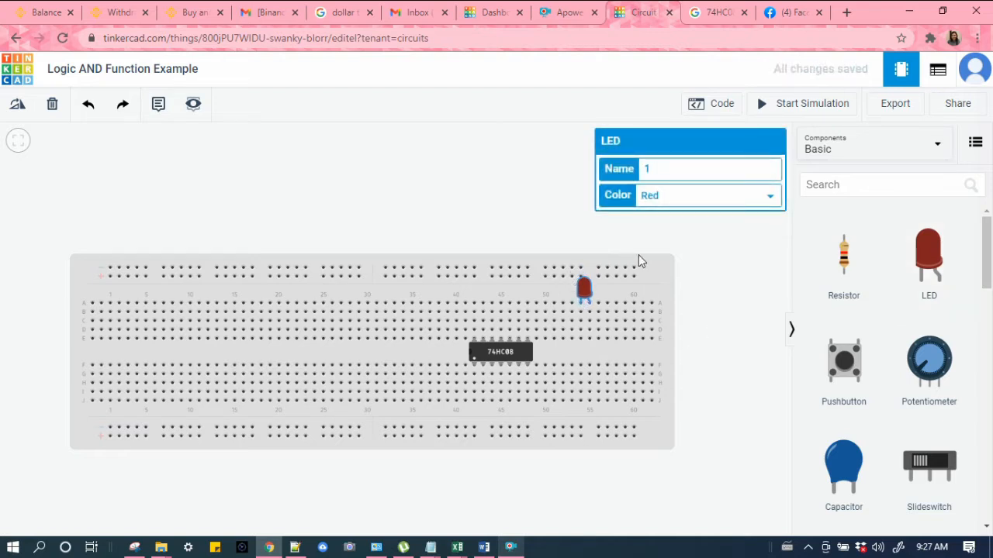
pyautogui.click(731, 237)
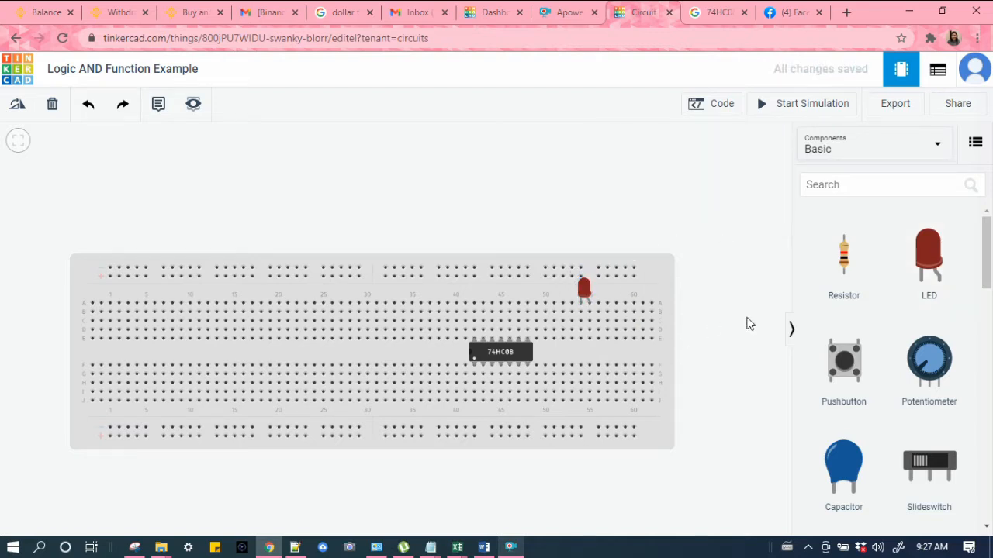
# Step: Place two slide switches on the lower half of the breadboard, near columns 30 and 37
pyautogui.click(845, 186)
pyautogui.click(923, 466)
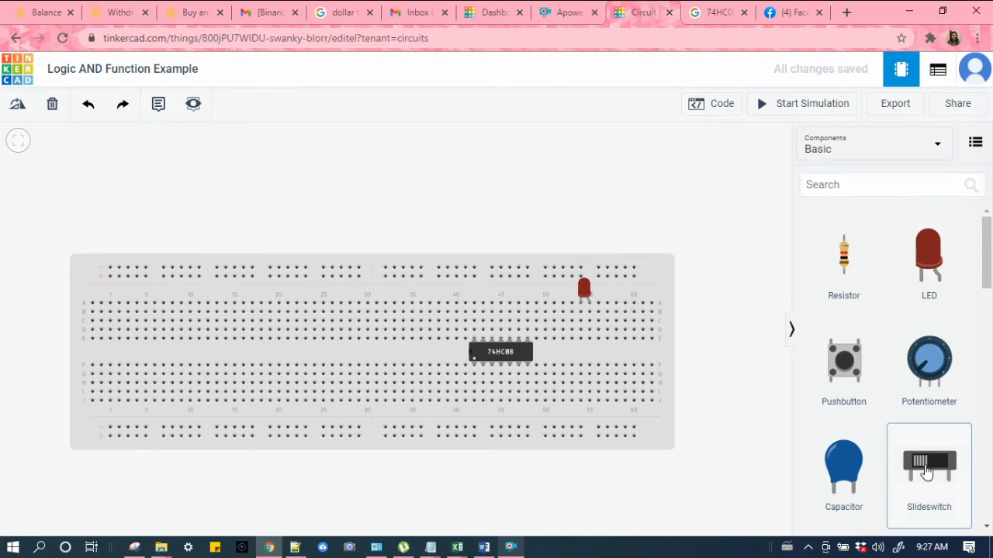
pyautogui.click(441, 377)
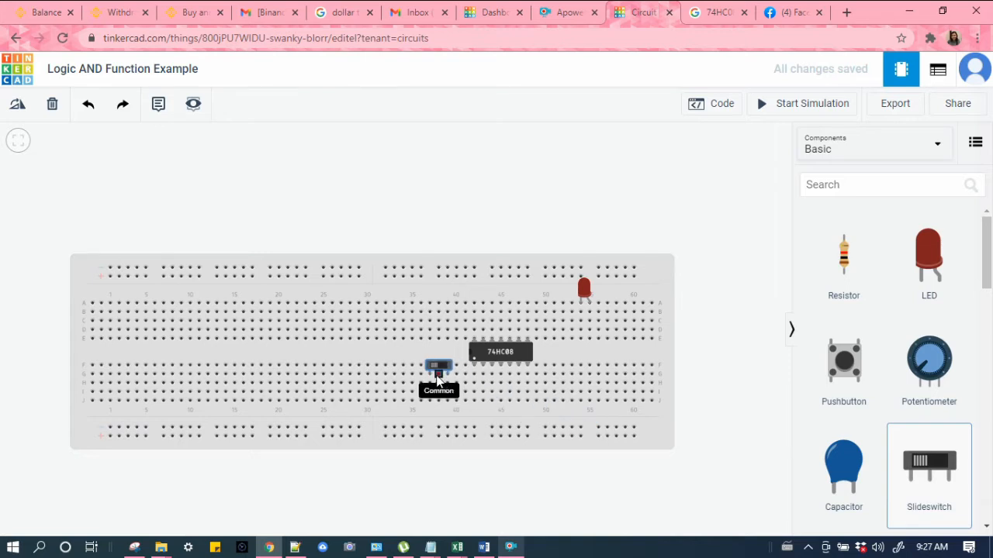
pyautogui.moveTo(438, 378); pyautogui.dragTo(384, 385)
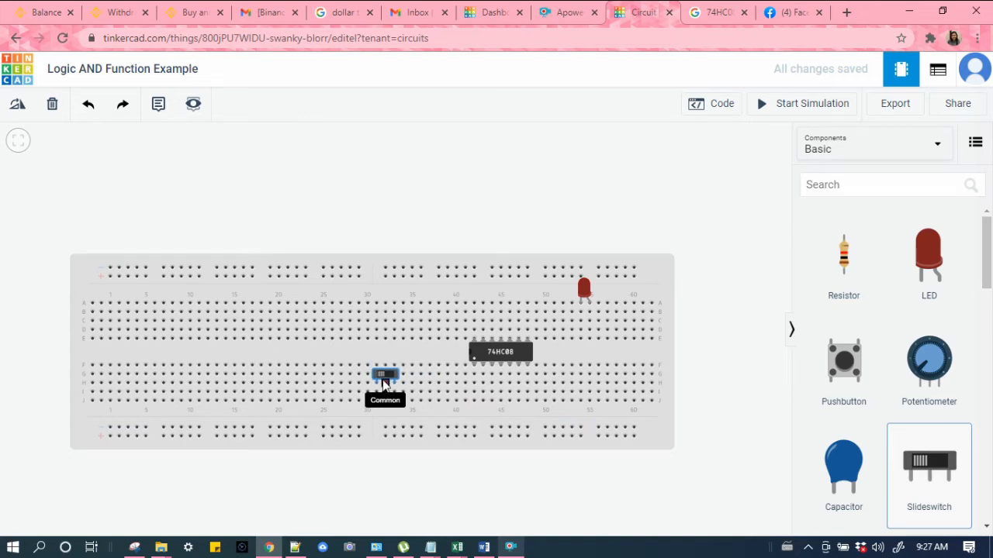
pyautogui.moveTo(385, 383); pyautogui.dragTo(436, 385)
pyautogui.click(430, 391)
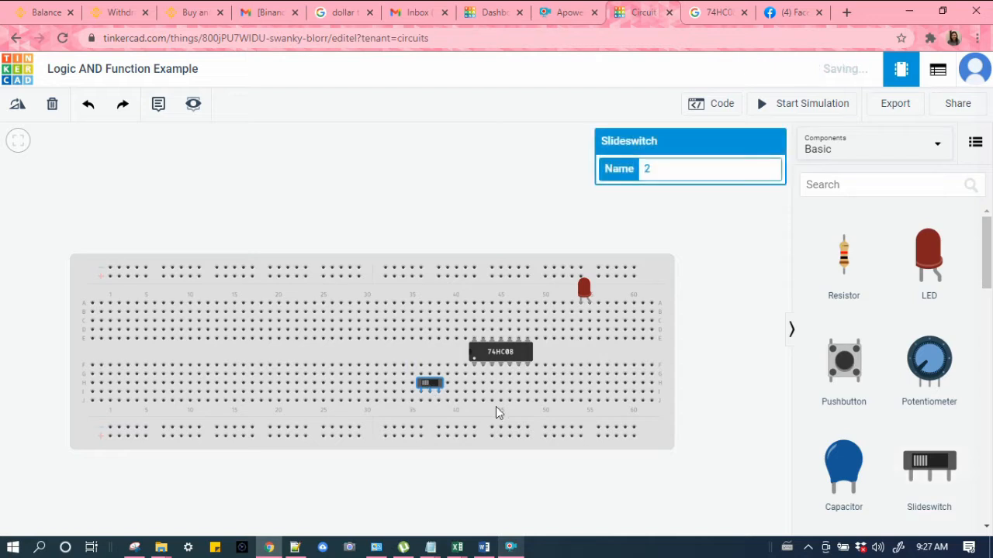
pyautogui.moveTo(929, 465); pyautogui.dragTo(368, 396)
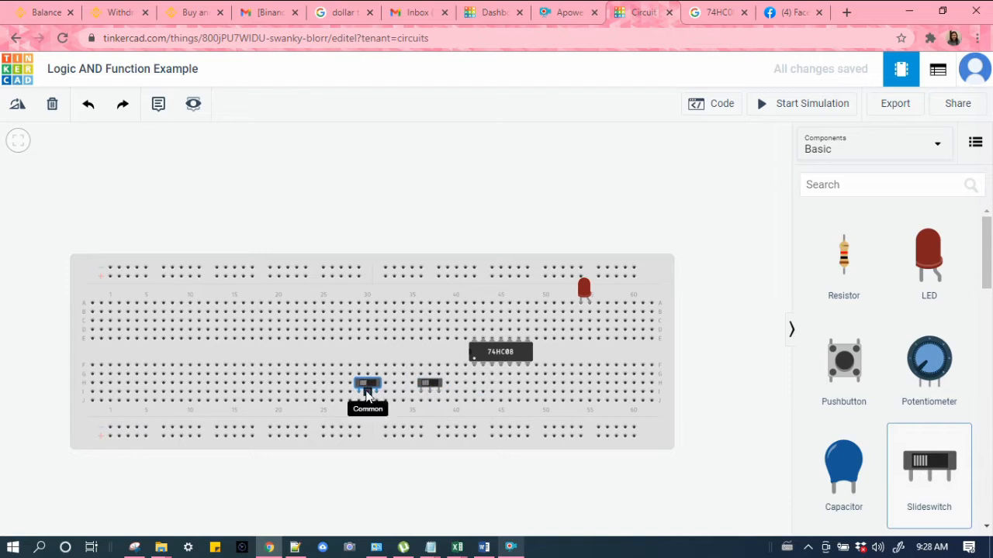
pyautogui.click(367, 396)
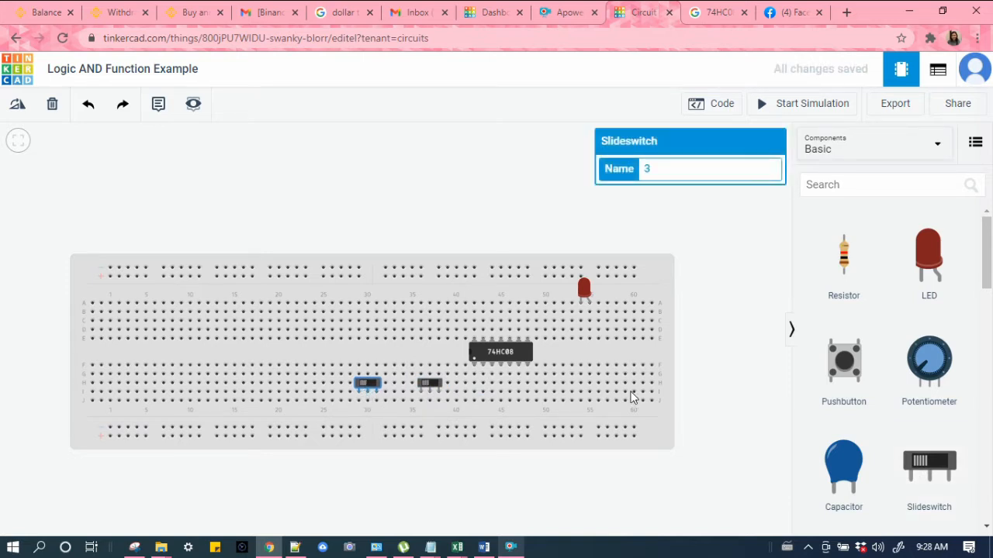
# Step: Place two resistors in the lowest rows of the breadboard, one beside each slide switch
pyautogui.click(839, 188)
pyautogui.click(845, 263)
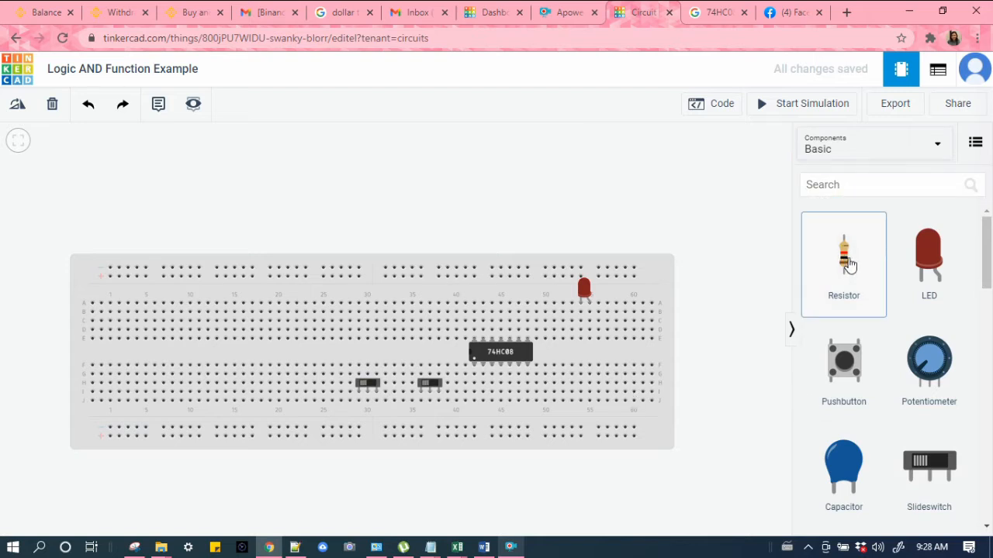
pyautogui.moveTo(845, 263); pyautogui.dragTo(394, 413)
pyautogui.moveTo(394, 413); pyautogui.dragTo(403, 404)
pyautogui.moveTo(853, 270); pyautogui.dragTo(468, 410)
pyautogui.moveTo(458, 406); pyautogui.dragTo(456, 406)
pyautogui.click(463, 404)
# Step: Nudge the 74HC08 chip slightly right and search the component library for powersupply
pyautogui.moveTo(503, 351); pyautogui.dragTo(519, 352)
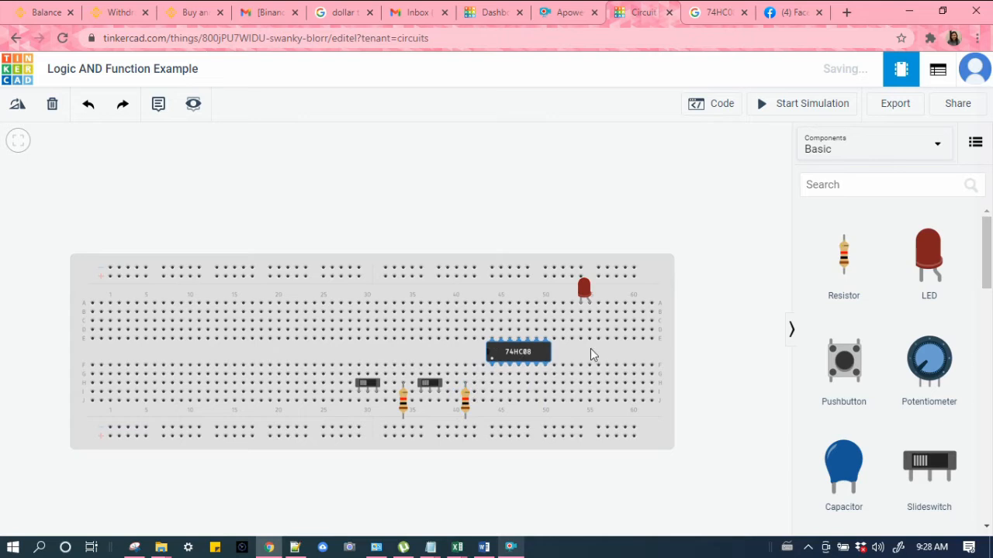
pyautogui.click(815, 186)
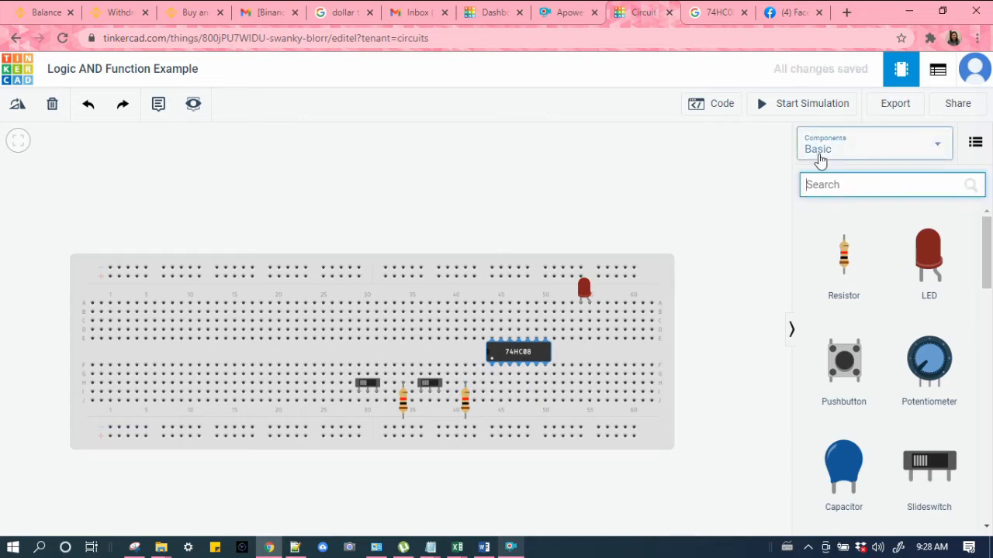
pyautogui.write('power')
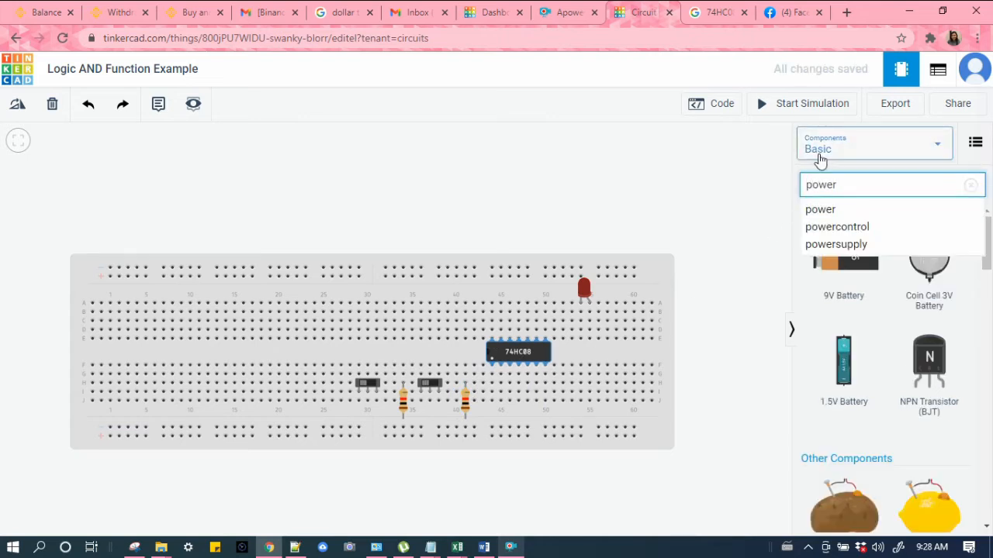
pyautogui.click(842, 245)
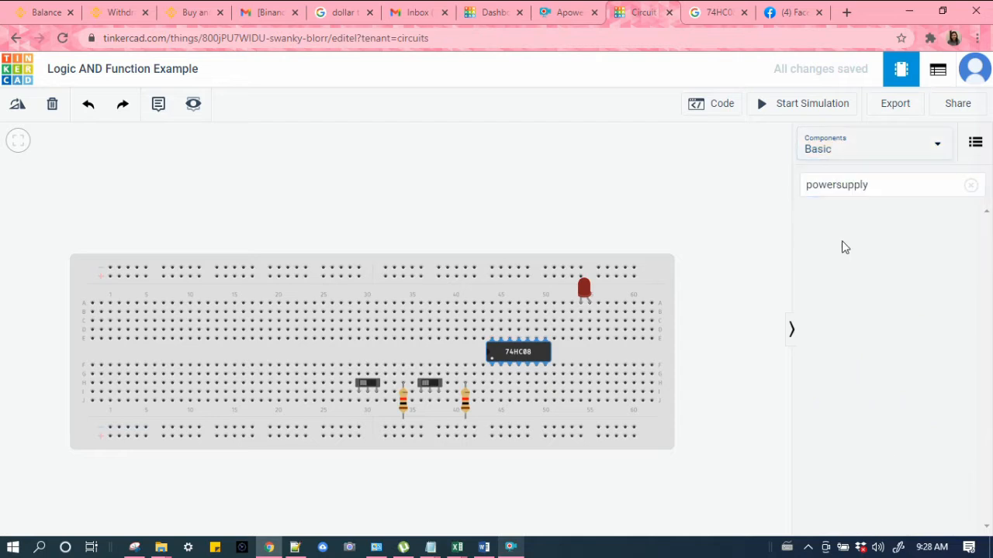
pyautogui.click(879, 186)
pyautogui.doubleClick(888, 187)
pyautogui.click(785, 180)
pyautogui.press('r')
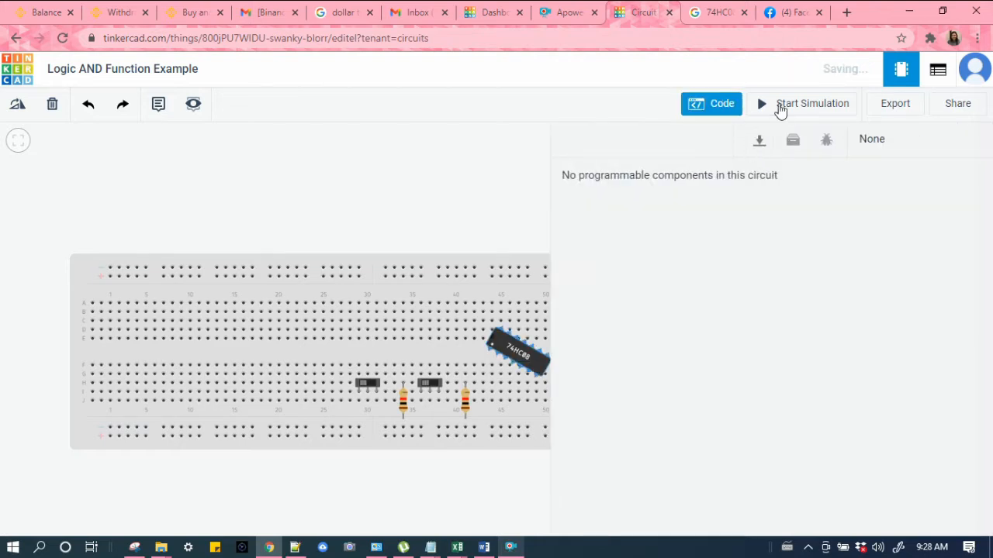
pyautogui.click(701, 108)
pyautogui.click(878, 186)
pyautogui.doubleClick(878, 186)
pyautogui.click(707, 186)
pyautogui.press('r')
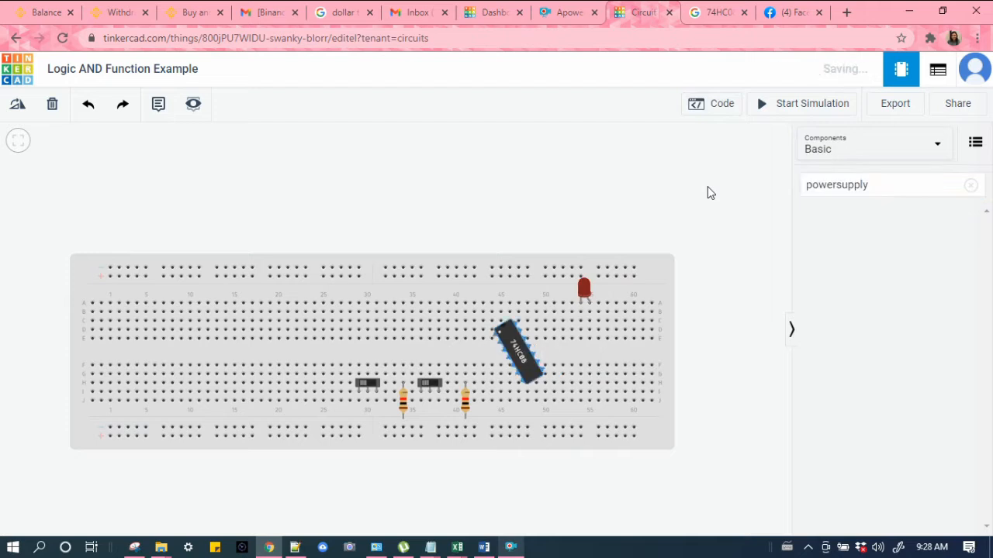
pyautogui.press('r')
pyautogui.press('r')
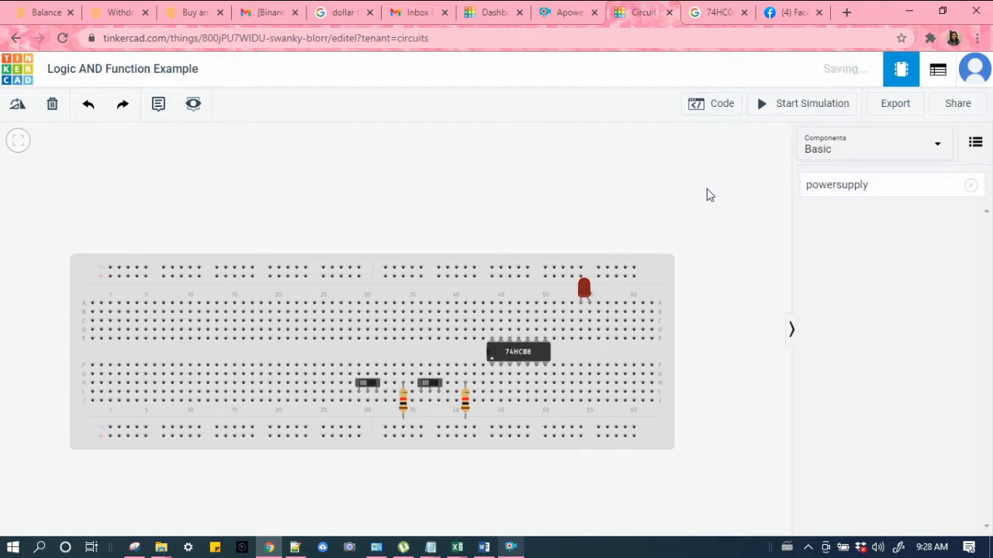
# Step: Search the component library for power and browse the results for a power supply
pyautogui.click(822, 190)
pyautogui.click(970, 186)
pyautogui.click(919, 190)
pyautogui.write('power')
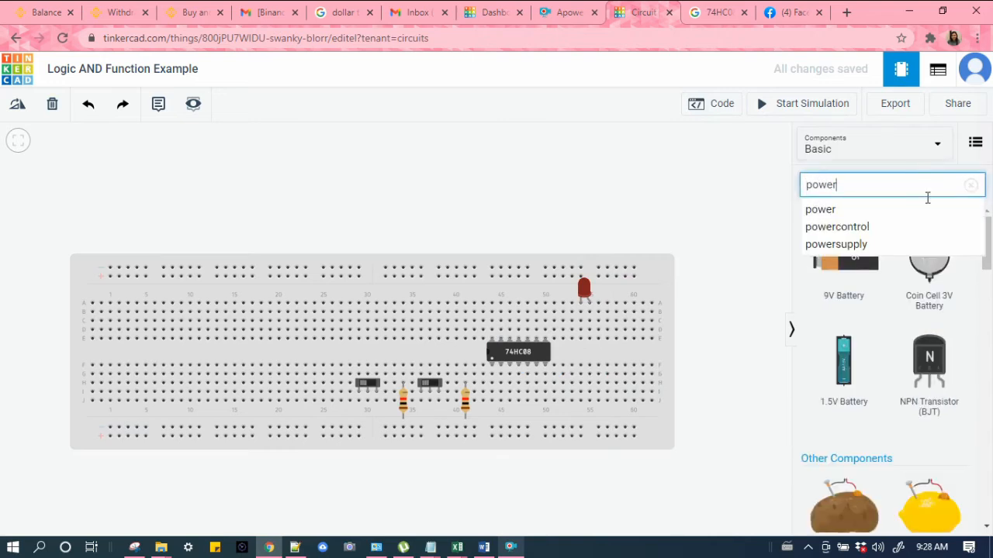
pyautogui.scroll(-1, 952, 326)
pyautogui.scroll(-2, 952, 326)
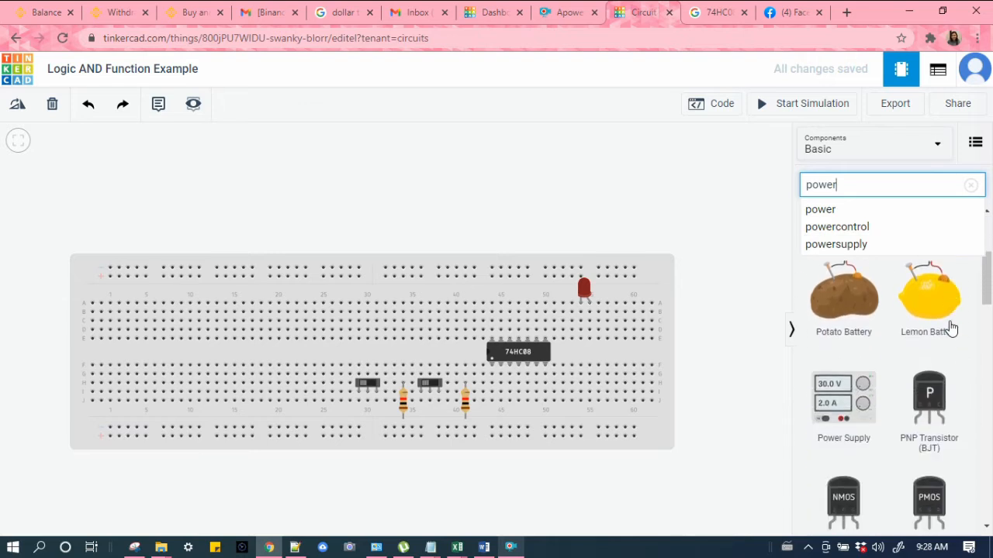
pyautogui.scroll(-2, 950, 329)
pyautogui.scroll(1, 931, 329)
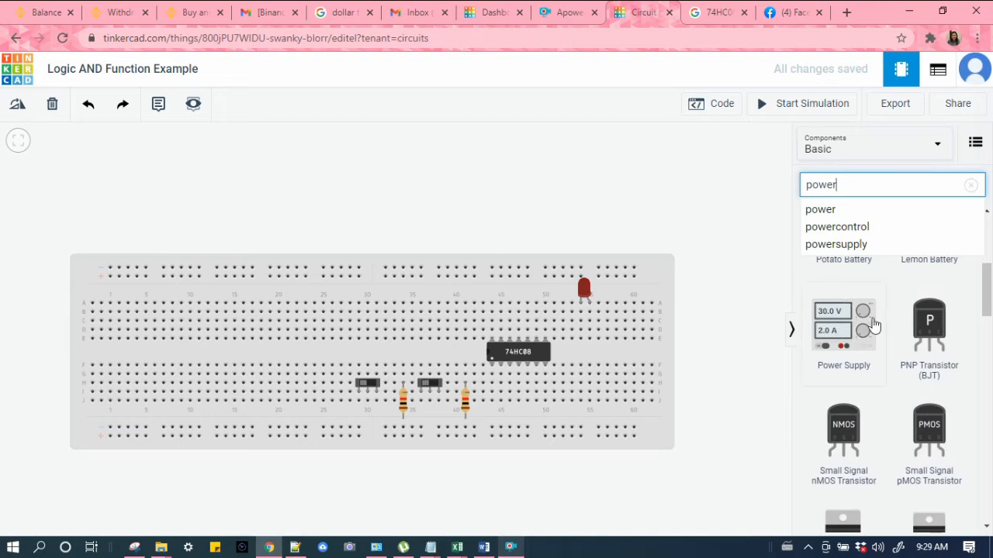
pyautogui.scroll(-4, 918, 363)
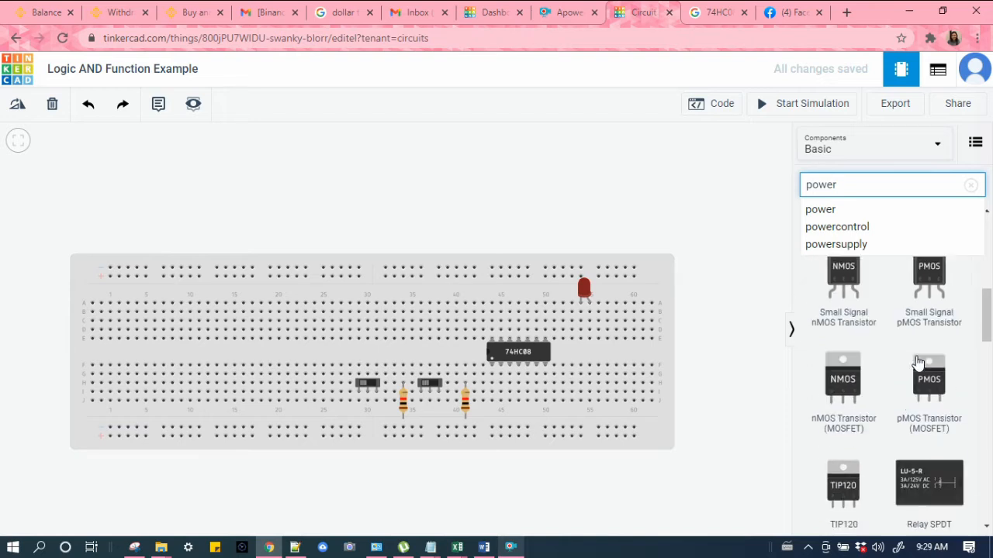
pyautogui.scroll(5, 917, 363)
pyautogui.scroll(3, 918, 363)
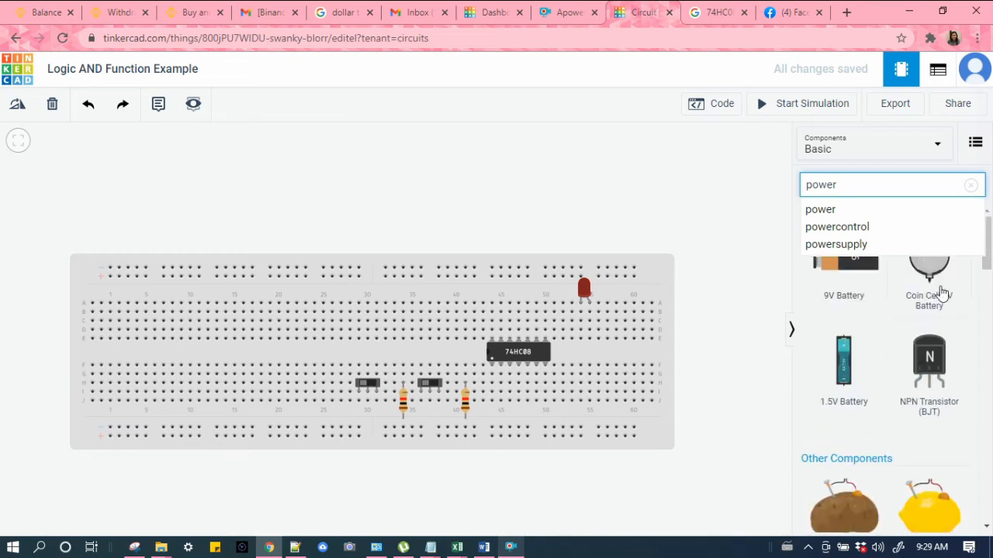
# Step: Reorder the browser tabs so the Circuits and 74HC08 search tabs sit together at the end
pyautogui.click(721, 13)
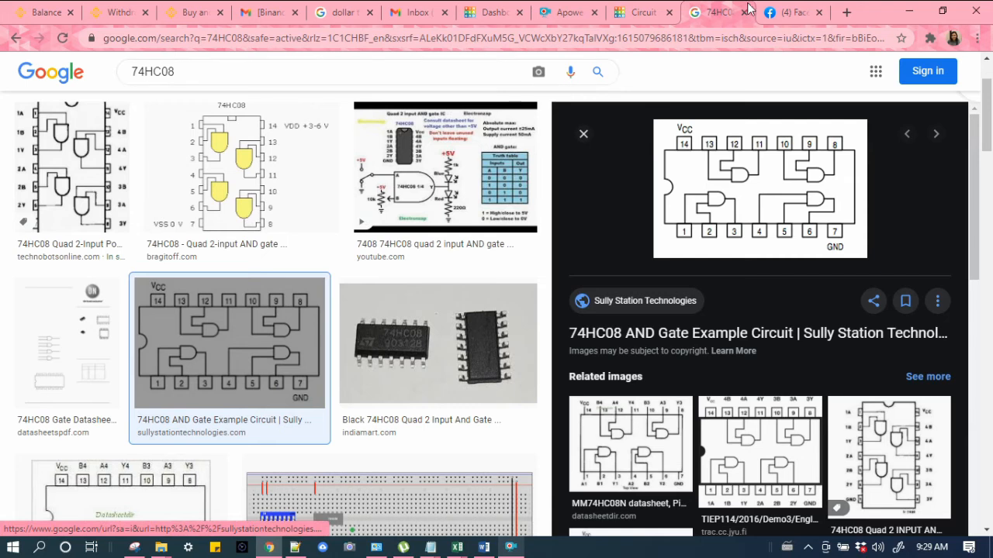
pyautogui.moveTo(738, 6); pyautogui.dragTo(799, 6)
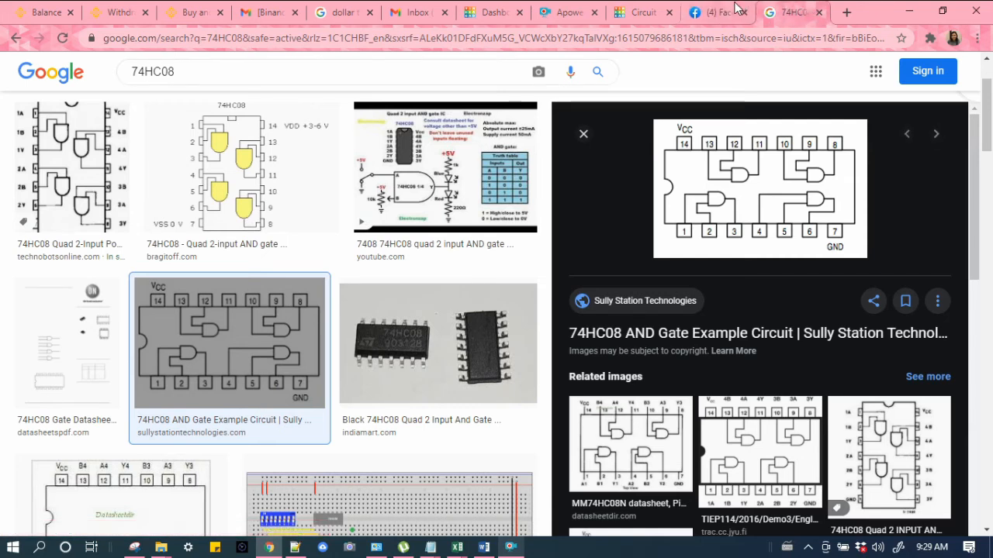
pyautogui.moveTo(644, 12); pyautogui.dragTo(715, 6)
pyautogui.click(785, 12)
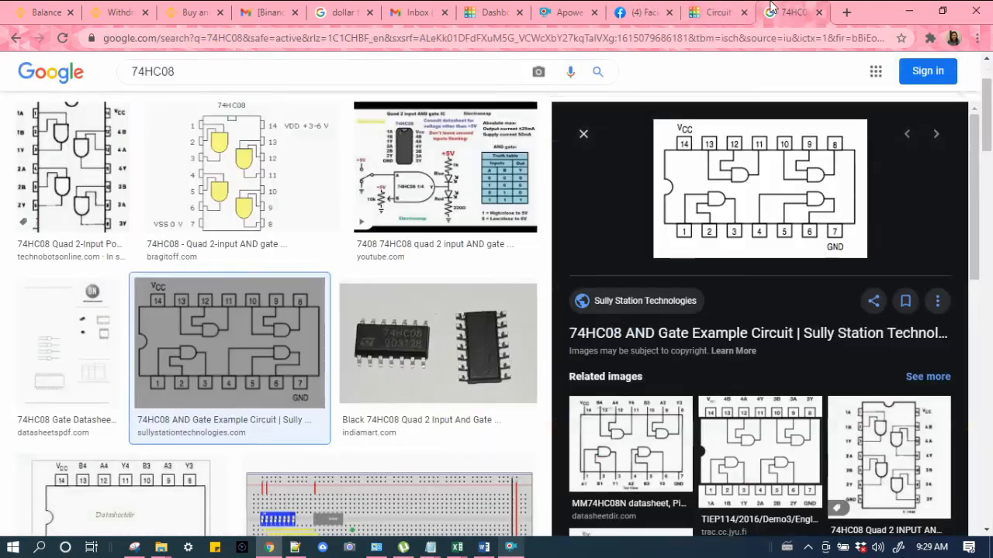
# Step: Open a new browser tab and search Google for 74hc08 datasheet
pyautogui.click(846, 12)
pyautogui.write('74')
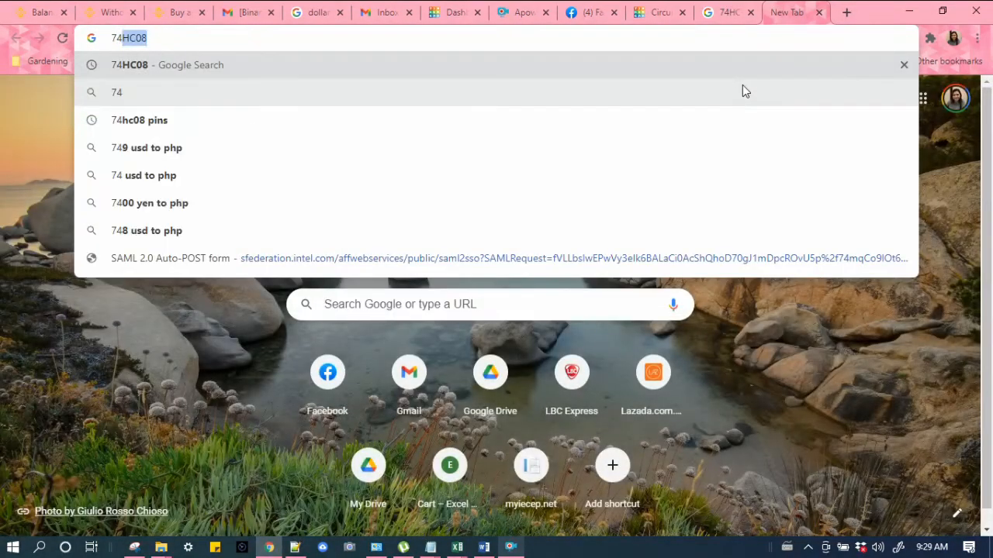
pyautogui.press('Right')
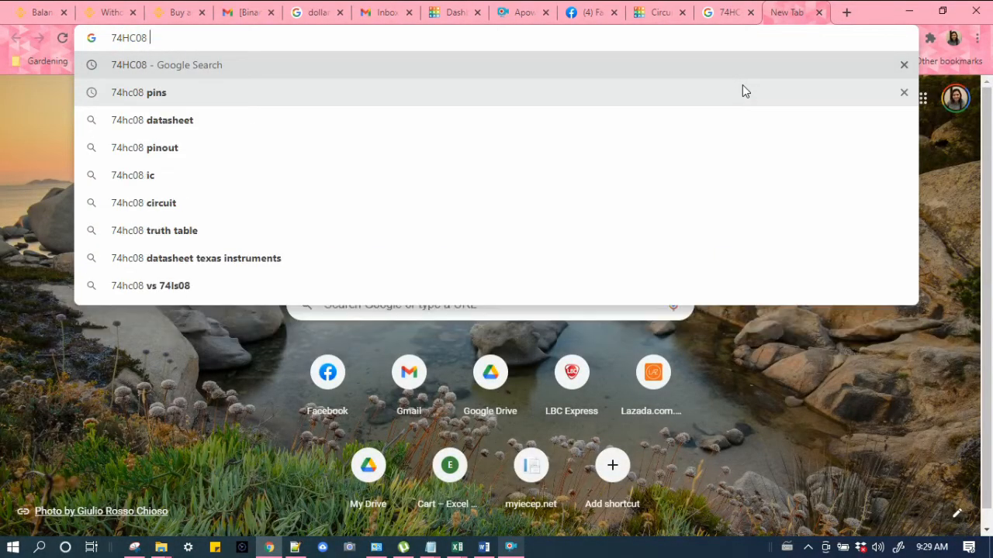
pyautogui.press('Down')
pyautogui.press('Down')
pyautogui.press('Return')
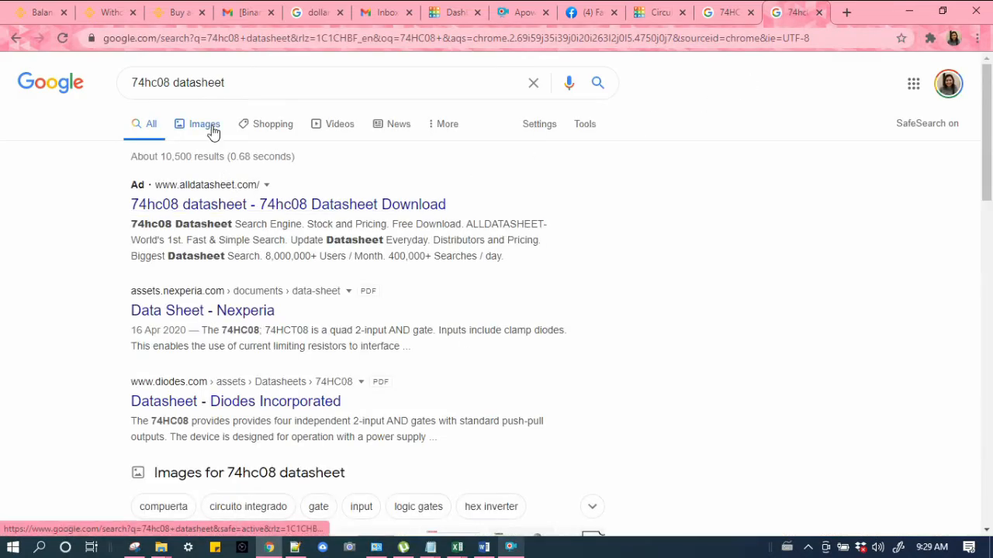
# Step: Switch between image and web results, then open the alldatasheet 74hc08 datasheet result
pyautogui.click(213, 133)
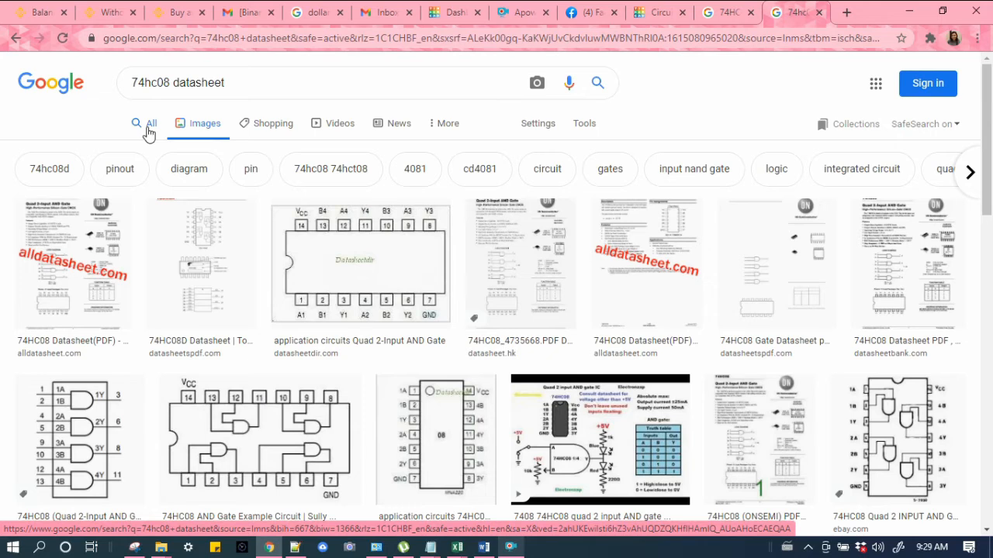
pyautogui.click(149, 133)
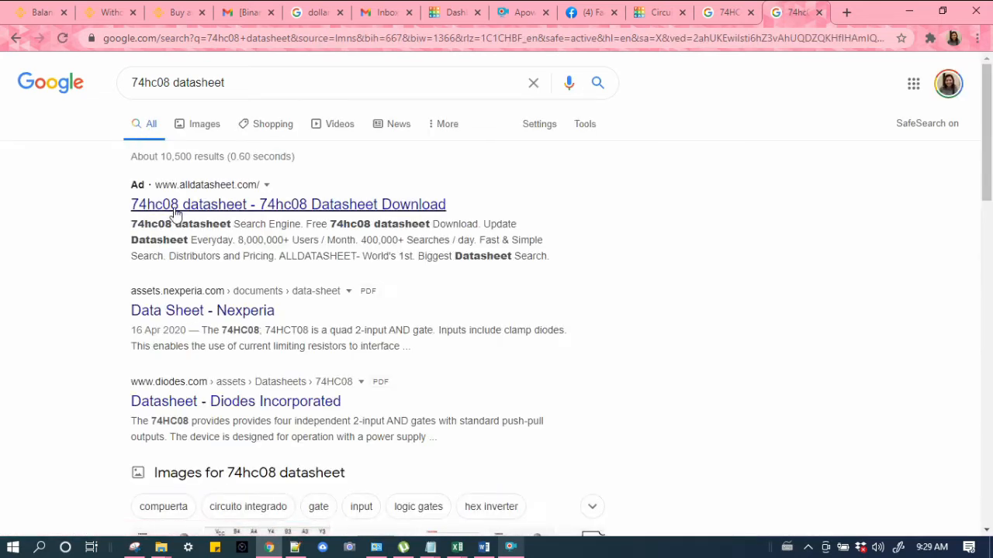
pyautogui.click(177, 206)
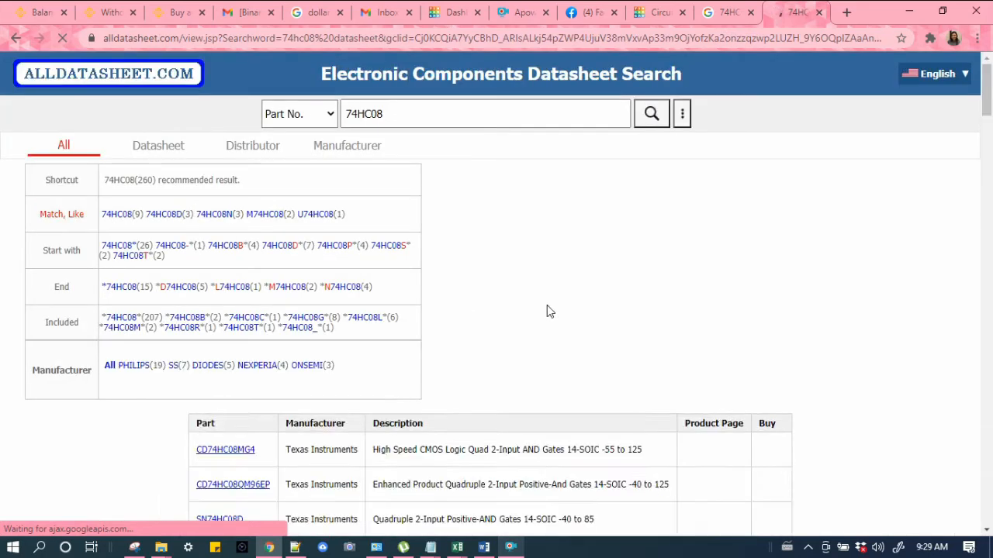
# Step: Open the Silicon Supplies 74HC08 datasheet page, look it over, and close that tab
pyautogui.scroll(-2, 548, 310)
pyautogui.scroll(-2, 546, 305)
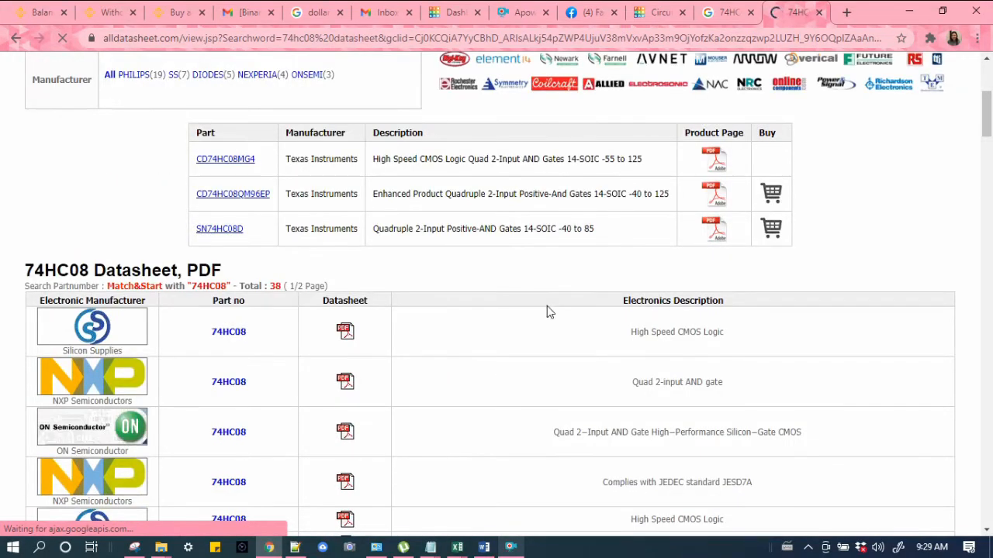
pyautogui.click(233, 334)
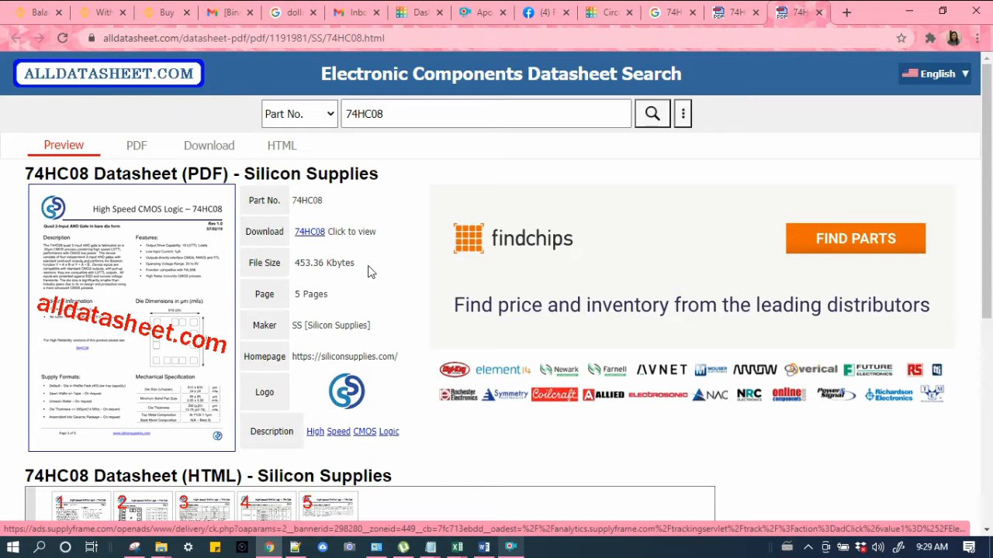
pyautogui.scroll(-1, 192, 276)
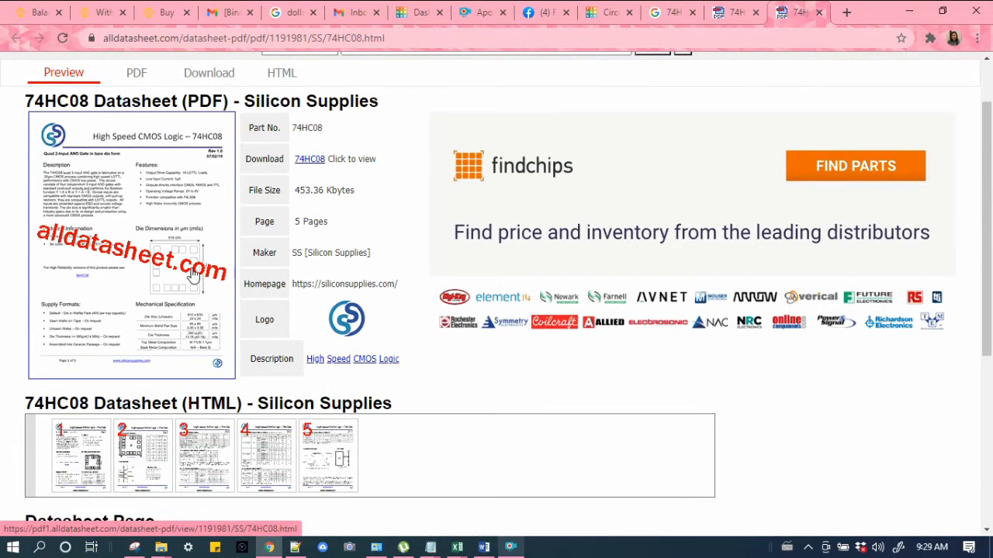
pyautogui.scroll(1, 192, 275)
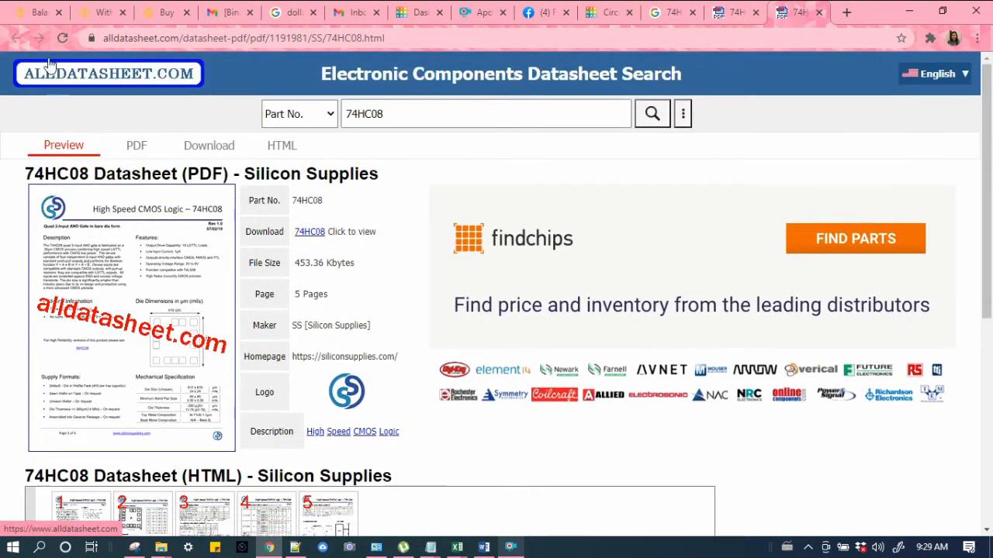
pyautogui.click(818, 11)
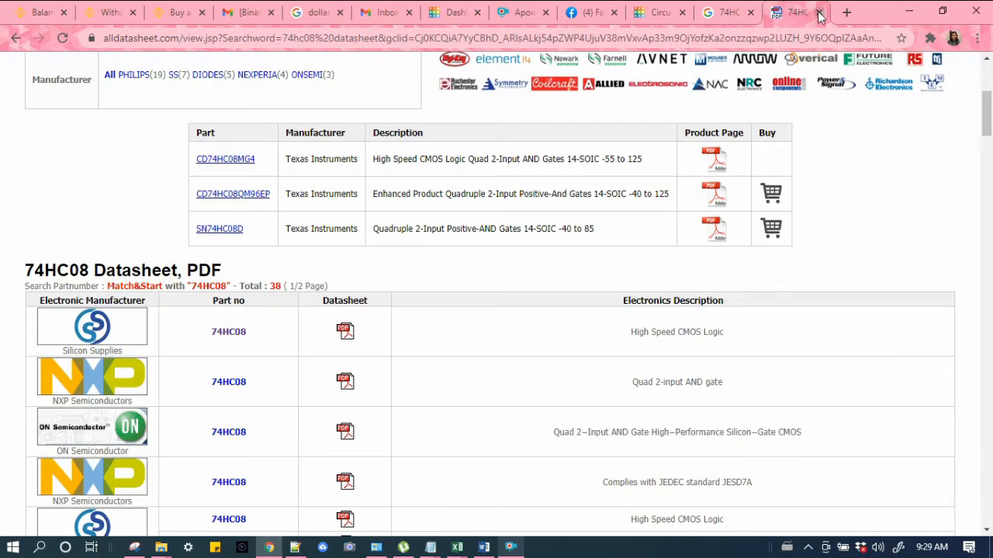
pyautogui.scroll(4, 307, 437)
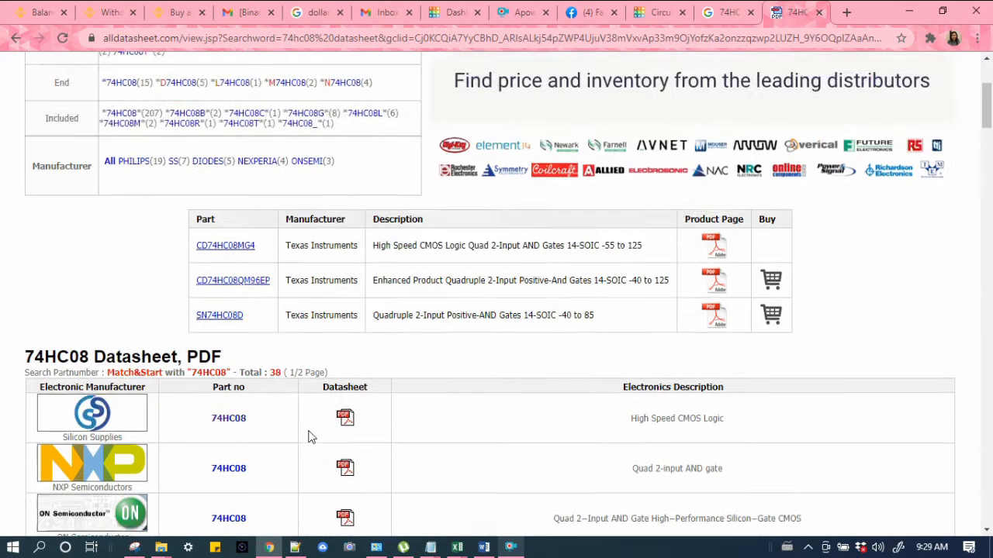
# Step: Search Google for 74hc08 and gate datasheet from the address bar
pyautogui.click(729, 11)
pyautogui.click(795, 12)
pyautogui.click(269, 43)
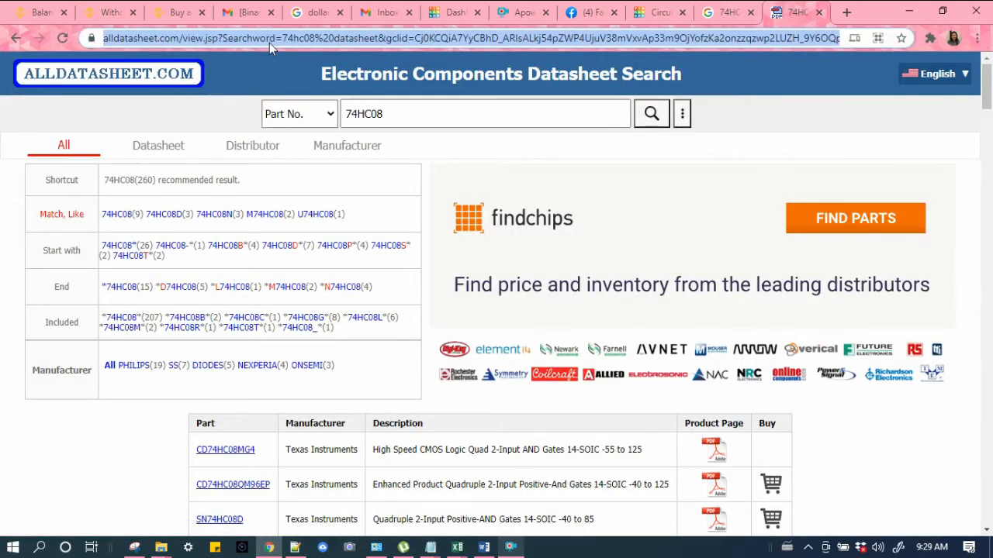
pyautogui.write('74hc08 datasheet')
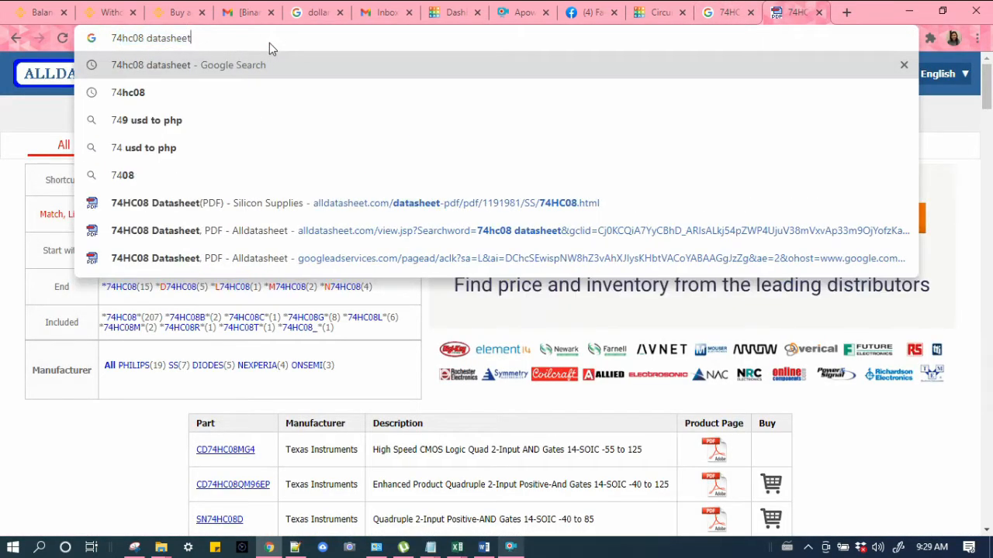
pyautogui.press('End')
pyautogui.press('Left')
pyautogui.press('Left')
pyautogui.press('Left')
pyautogui.press('Left')
pyautogui.press('Left')
pyautogui.press('Left')
pyautogui.press('Left')
pyautogui.press('Left')
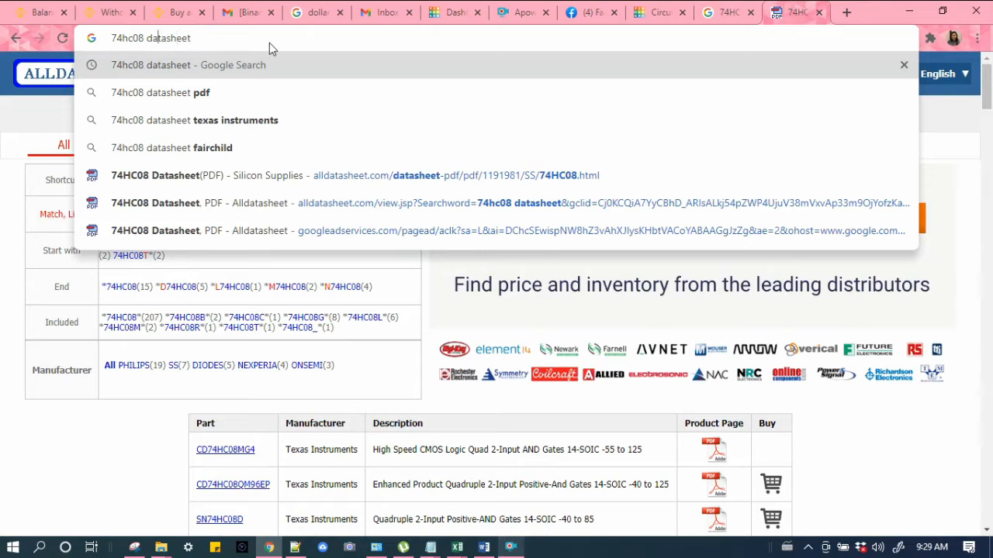
pyautogui.press('Left')
pyautogui.write('and ')
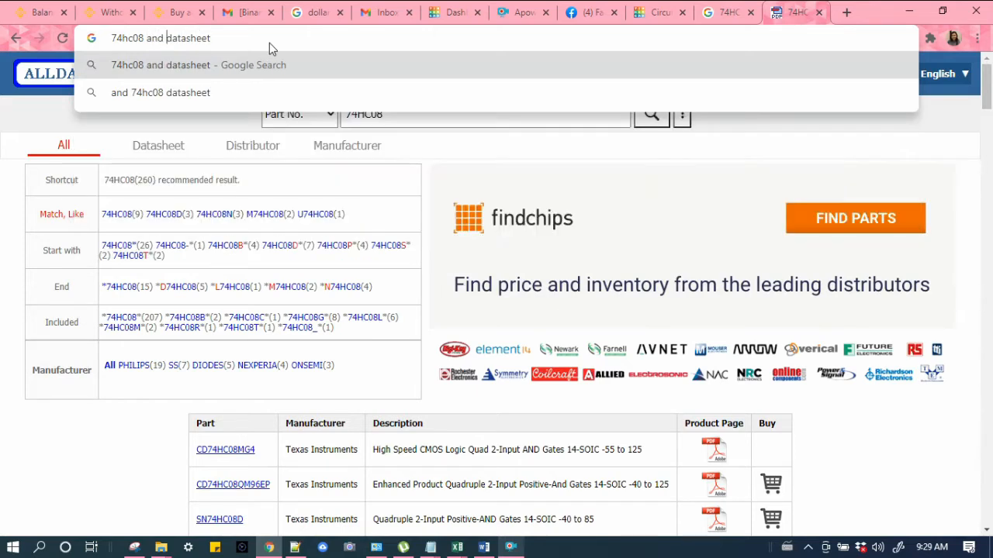
pyautogui.write('gate')
pyautogui.press('Return')
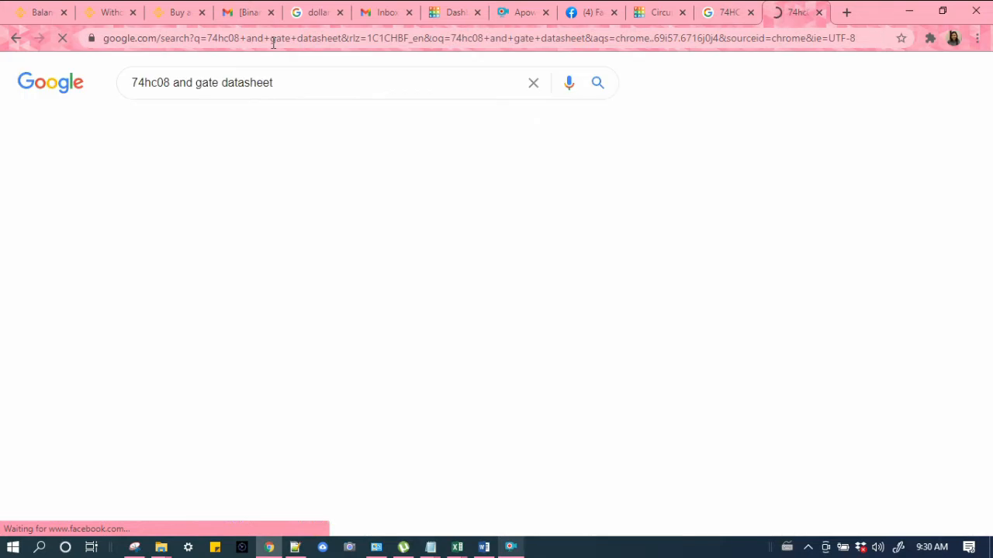
# Step: Open the Nexperia Quad 2-input AND gate datasheet PDF and scroll to its functional diagram
pyautogui.moveTo(25, 225); pyautogui.dragTo(60, 244)
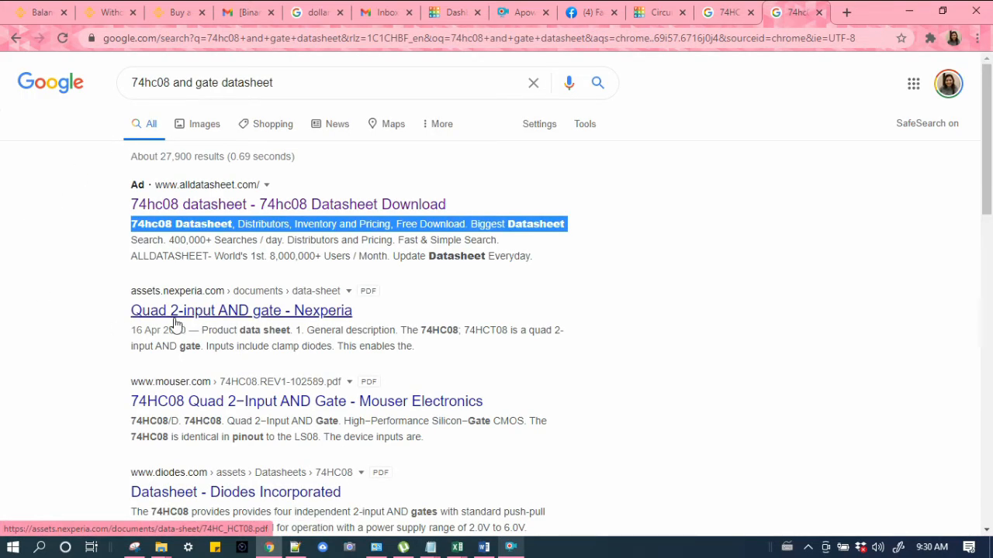
pyautogui.click(176, 312)
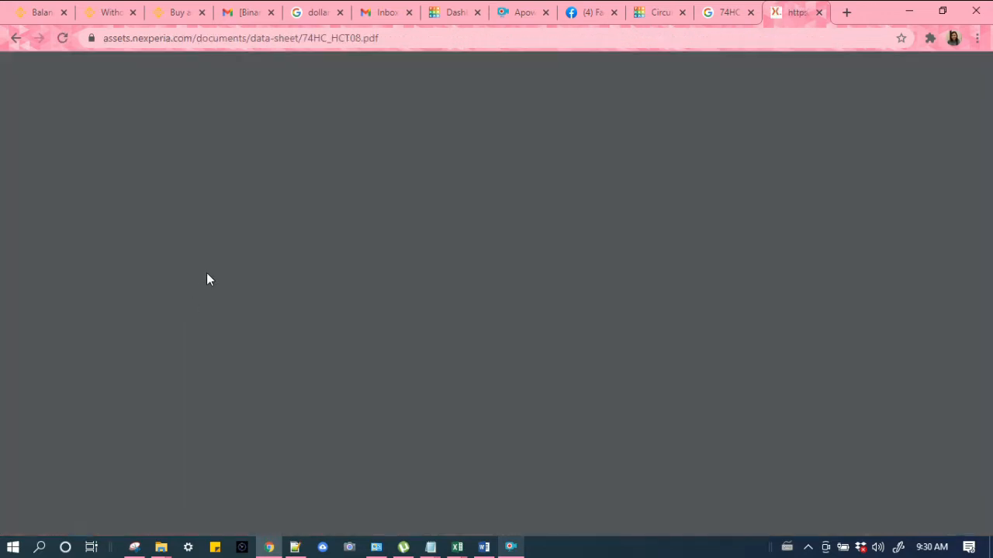
pyautogui.scroll(-3, 499, 270)
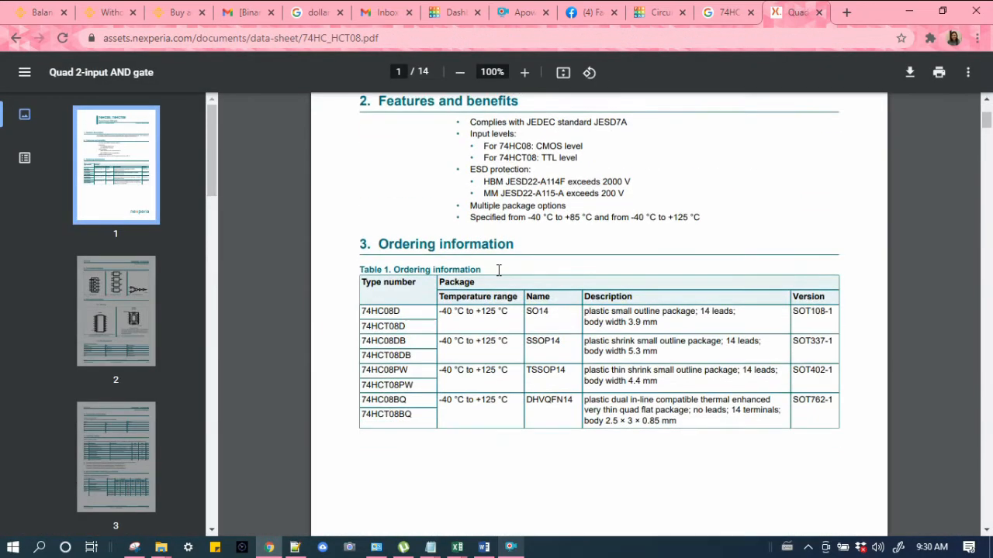
pyautogui.scroll(2, 556, 295)
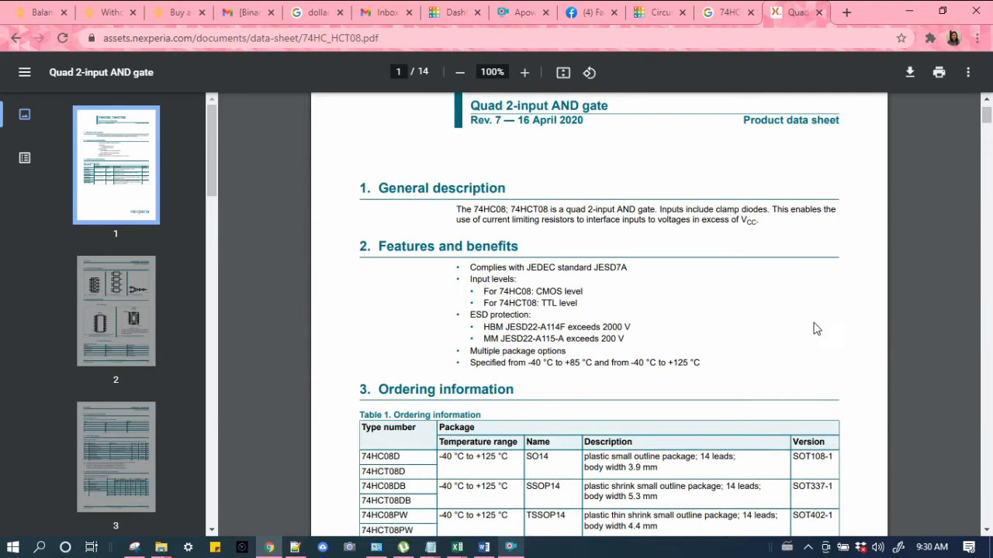
pyautogui.scroll(-3, 816, 329)
pyautogui.scroll(-6, 812, 334)
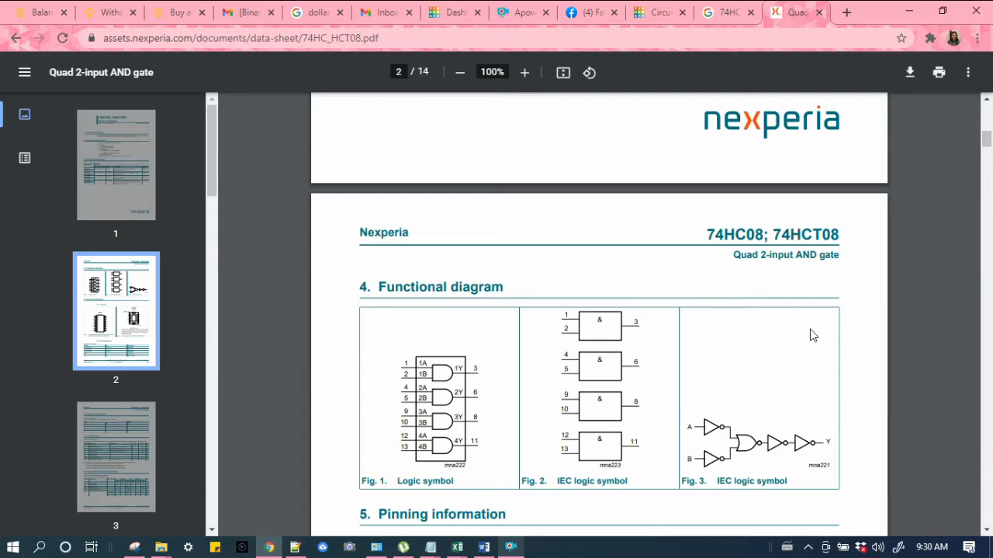
pyautogui.scroll(-1, 667, 362)
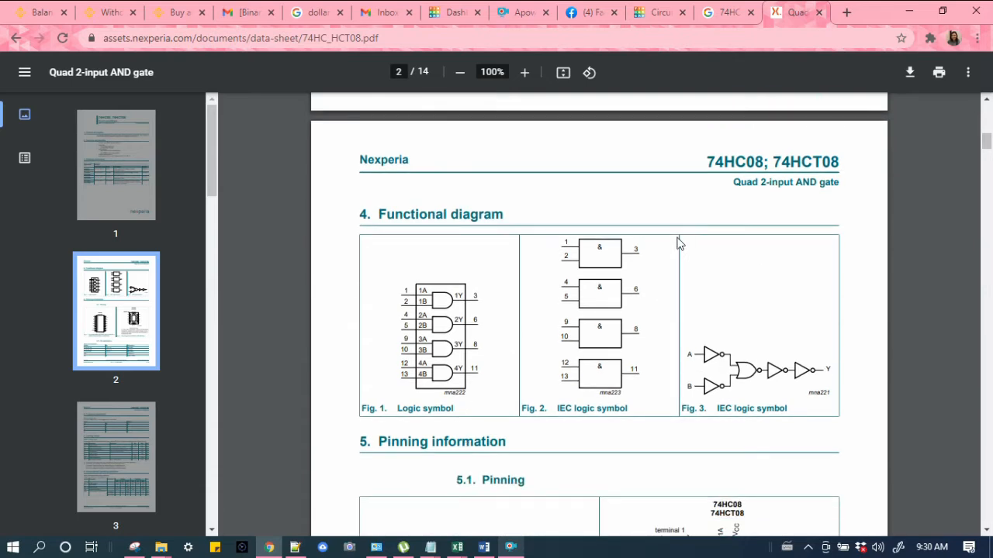
pyautogui.scroll(-4, 668, 411)
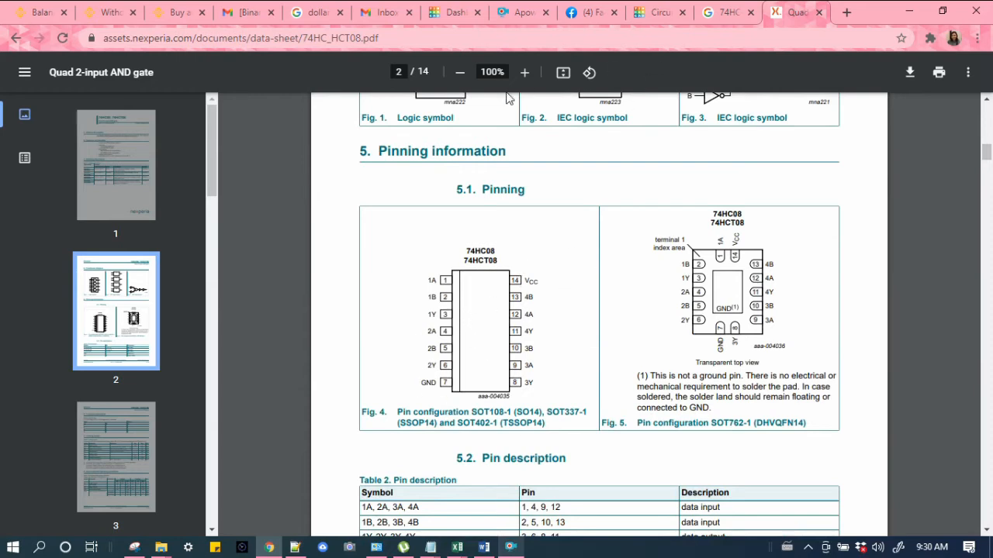
# Step: Zoom the datasheet to 125% and read the pinning, pin description and function table sections
pyautogui.click(524, 72)
pyautogui.click(524, 72)
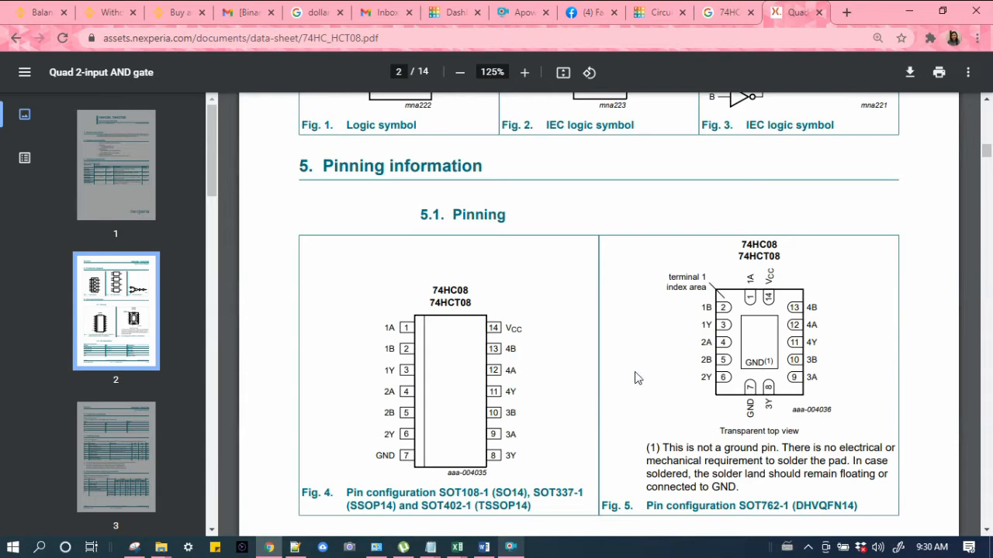
pyautogui.scroll(-1, 511, 407)
pyautogui.scroll(-3, 511, 407)
pyautogui.scroll(-1, 714, 277)
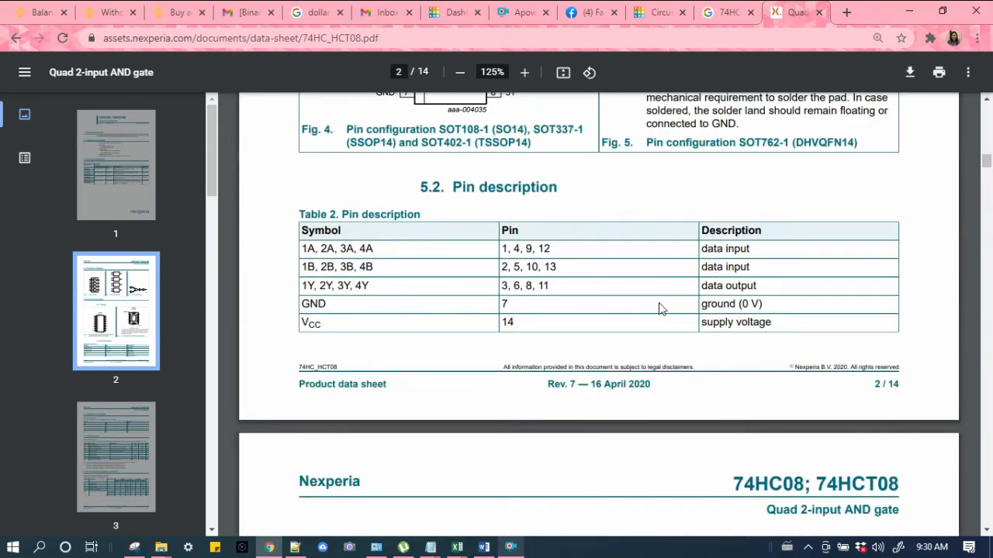
pyautogui.moveTo(701, 322); pyautogui.dragTo(751, 321)
pyautogui.scroll(-5, 594, 348)
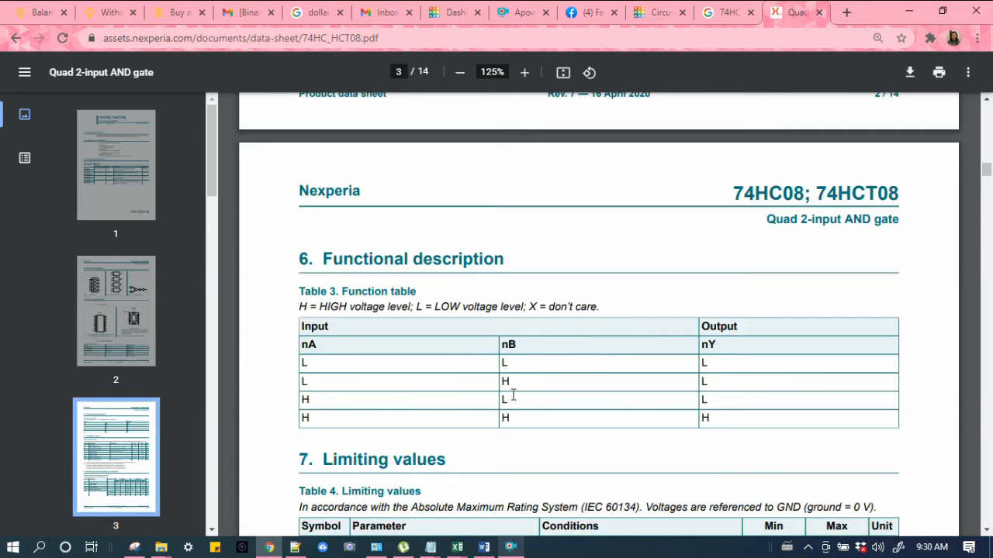
# Step: Scroll the datasheet to the limiting values table and highlight the supply voltage row
pyautogui.scroll(-2, 515, 388)
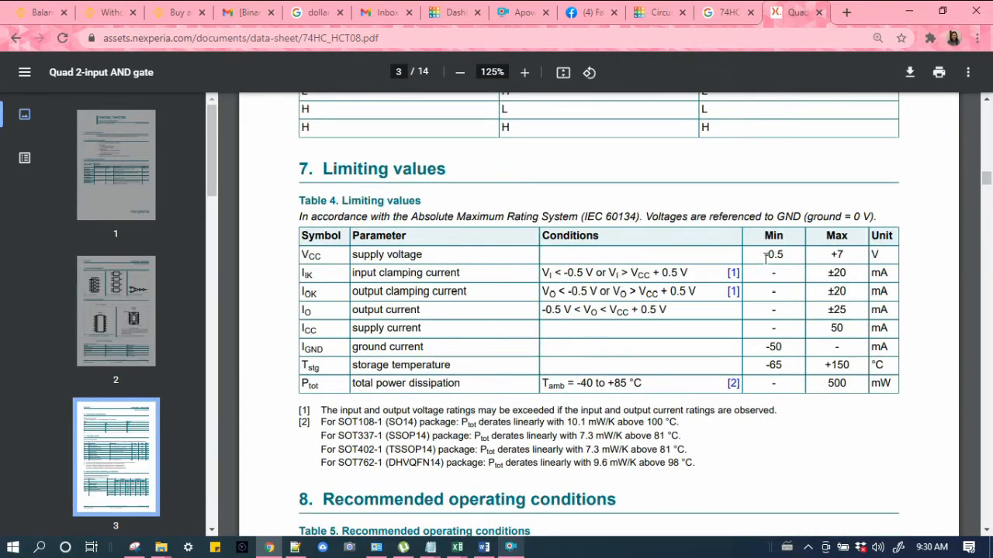
pyautogui.moveTo(764, 256); pyautogui.dragTo(882, 254)
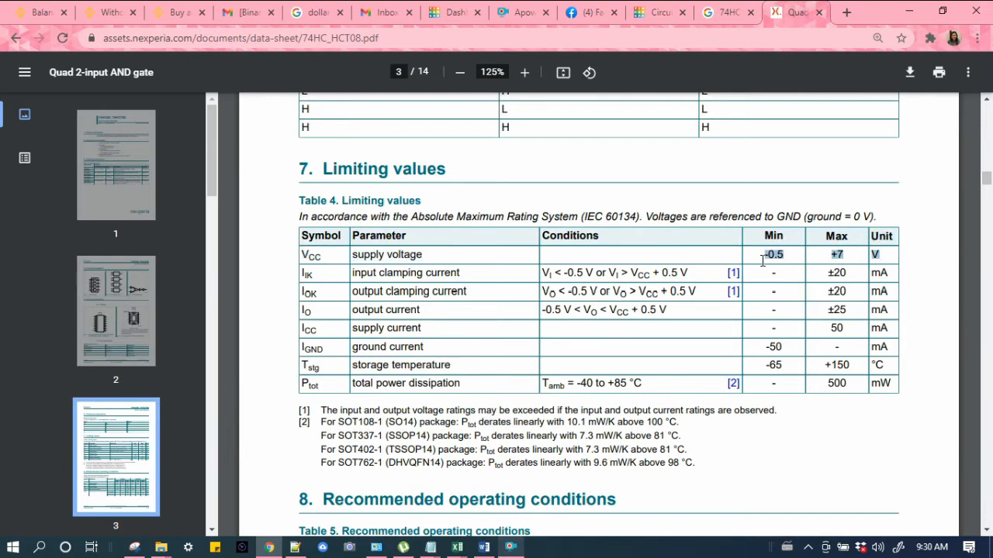
pyautogui.click(824, 259)
pyautogui.moveTo(760, 256); pyautogui.dragTo(874, 253)
pyautogui.click(938, 274)
# Step: Compare the BragitOff 74HC08 pinout image in the Google image results with the datasheet's supply voltage row
pyautogui.click(736, 8)
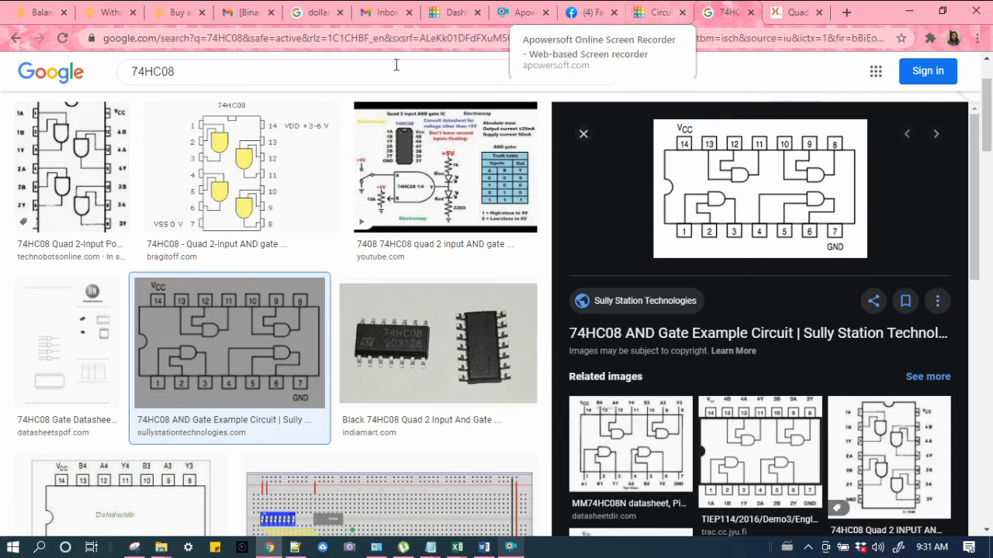
pyautogui.click(161, 184)
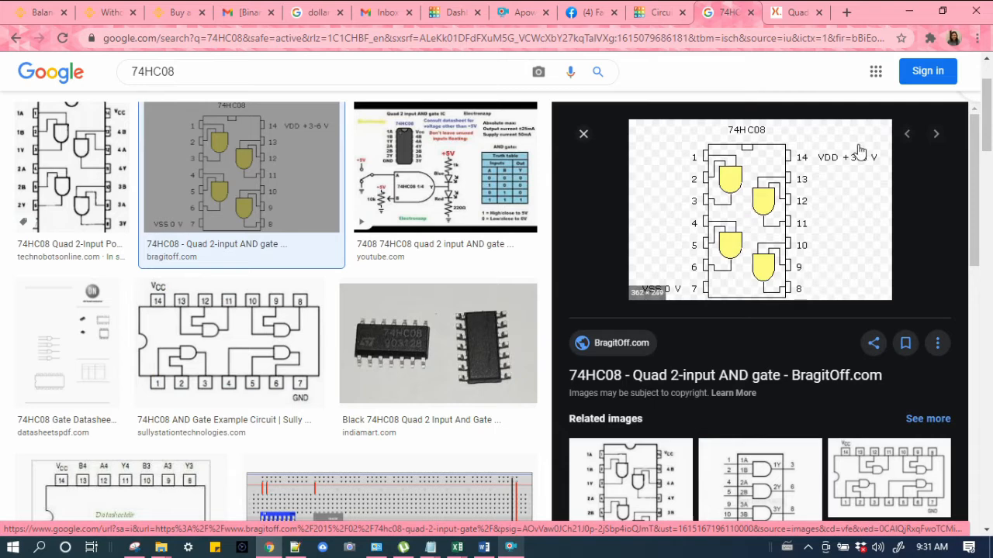
pyautogui.hotkey('ctrl', 'Tab')
pyautogui.moveTo(768, 254); pyautogui.dragTo(846, 254)
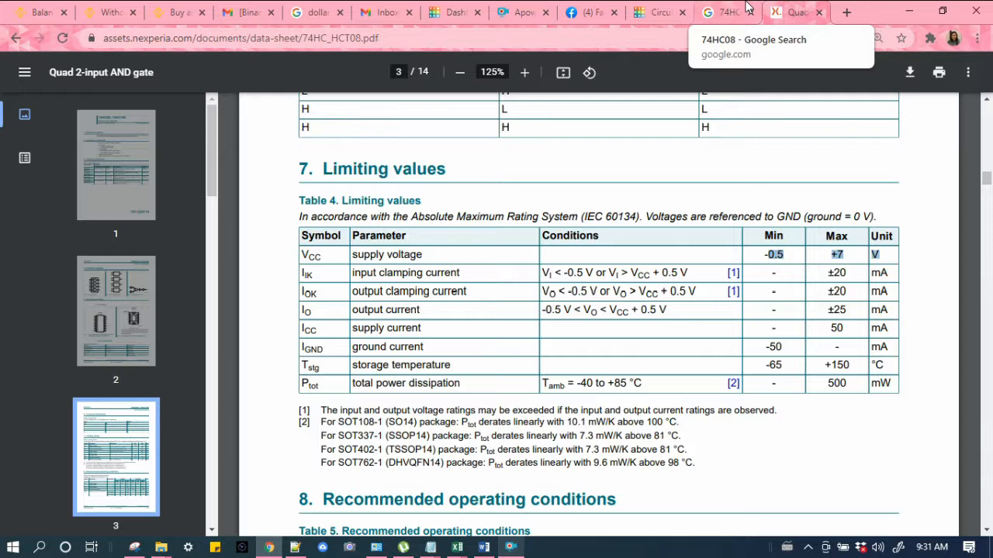
pyautogui.click(747, 9)
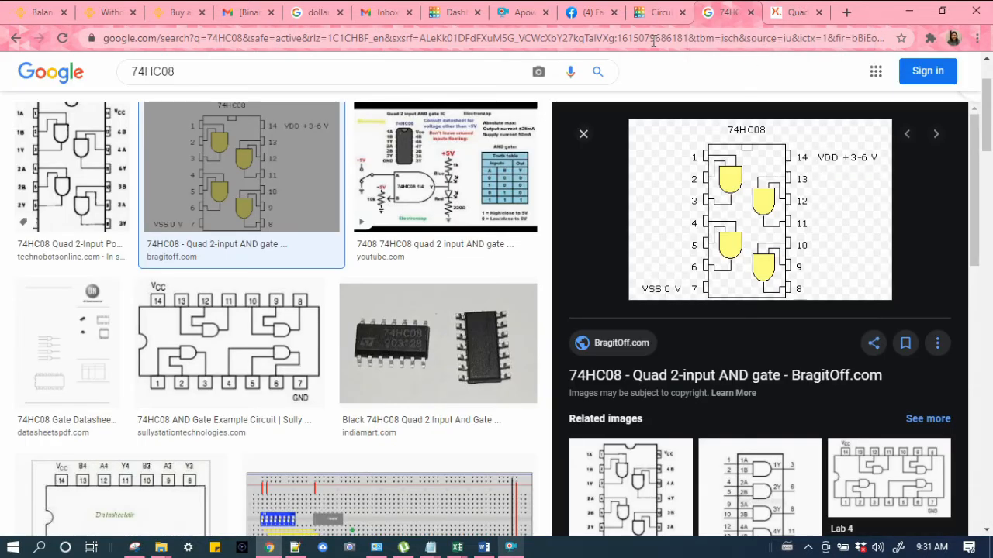
# Step: Place a Coin Cell 3V Battery to the right of the breadboard in the circuit
pyautogui.click(656, 9)
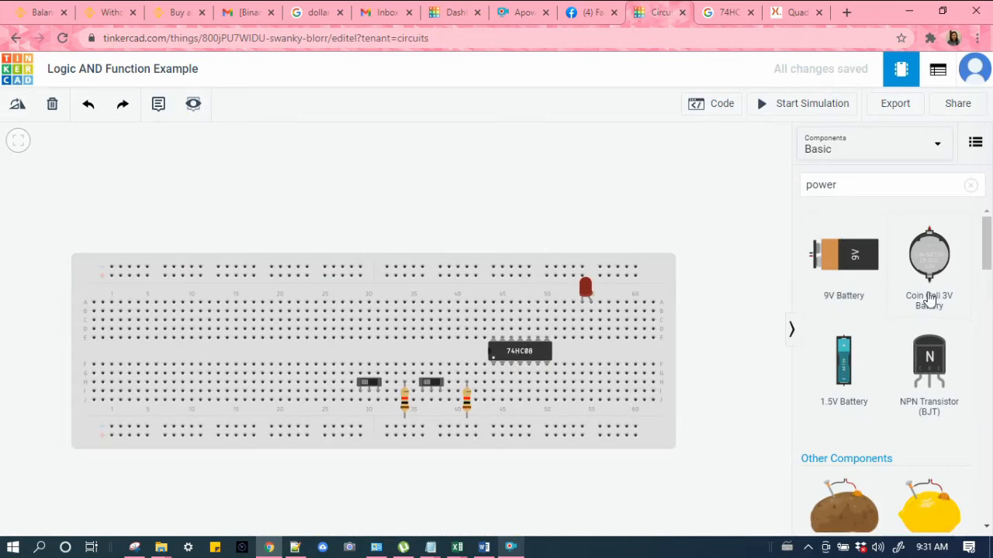
pyautogui.scroll(-2, 946, 427)
pyautogui.scroll(2, 946, 421)
pyautogui.moveTo(931, 267); pyautogui.dragTo(696, 191)
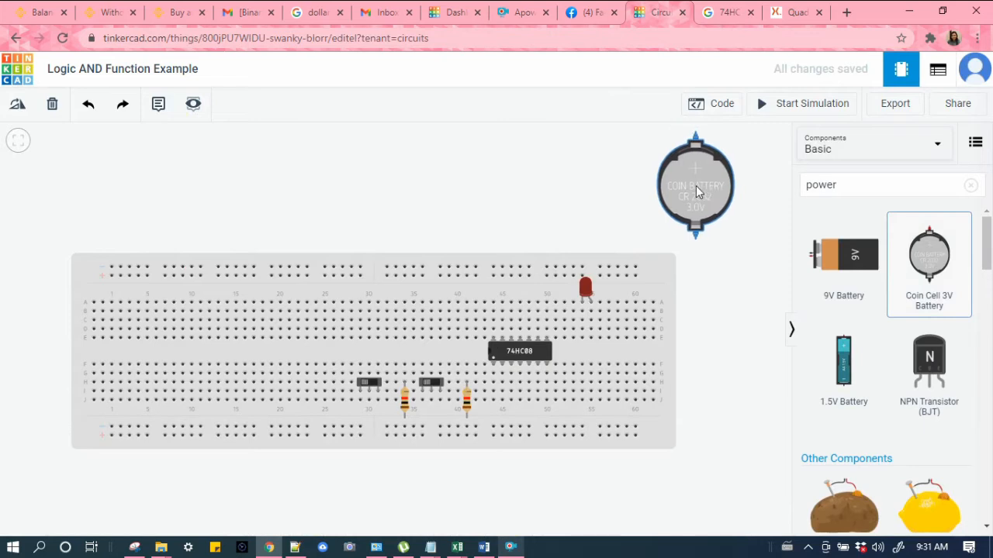
pyautogui.moveTo(696, 187); pyautogui.dragTo(724, 267)
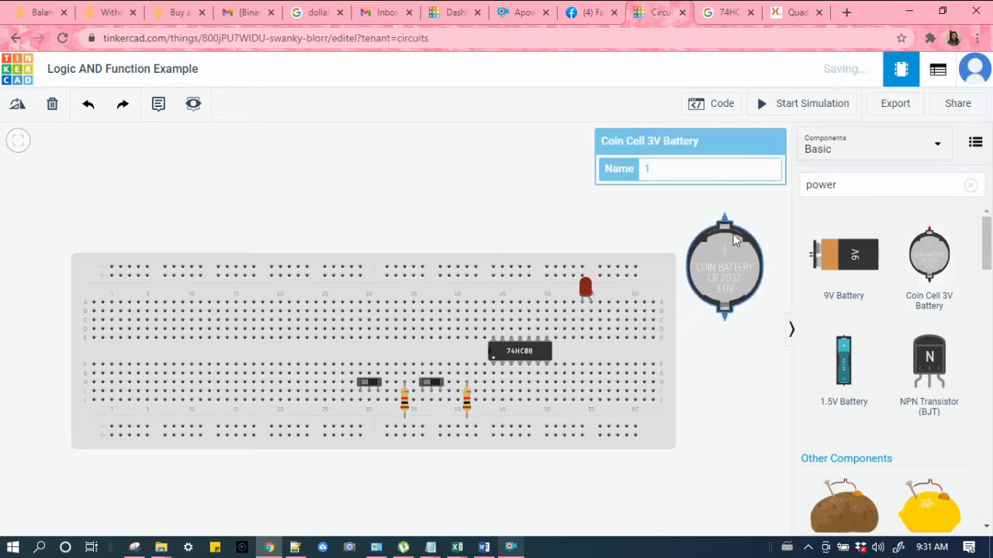
pyautogui.click(618, 212)
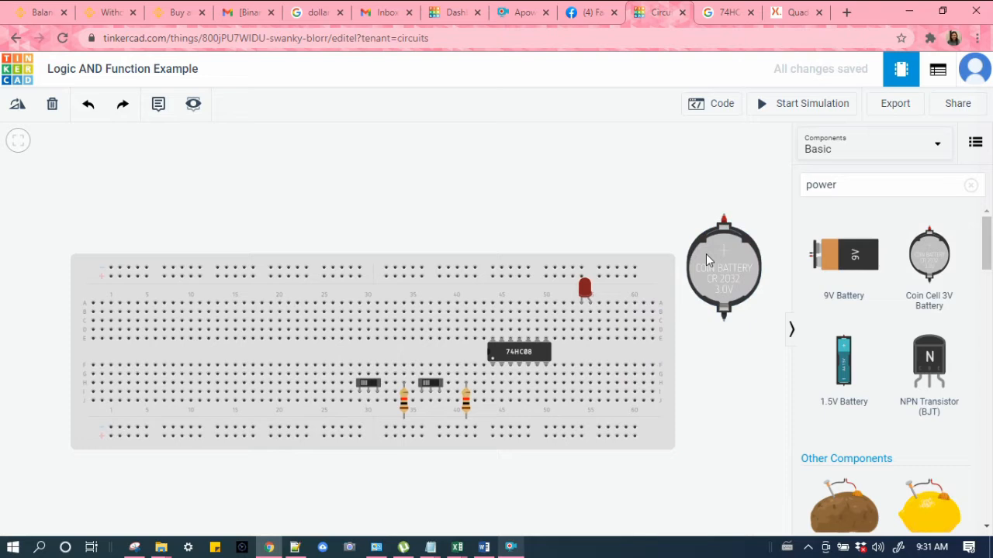
# Step: Wire the battery's positive terminal to the top power rail's upper row
pyautogui.click(724, 217)
pyautogui.click(639, 214)
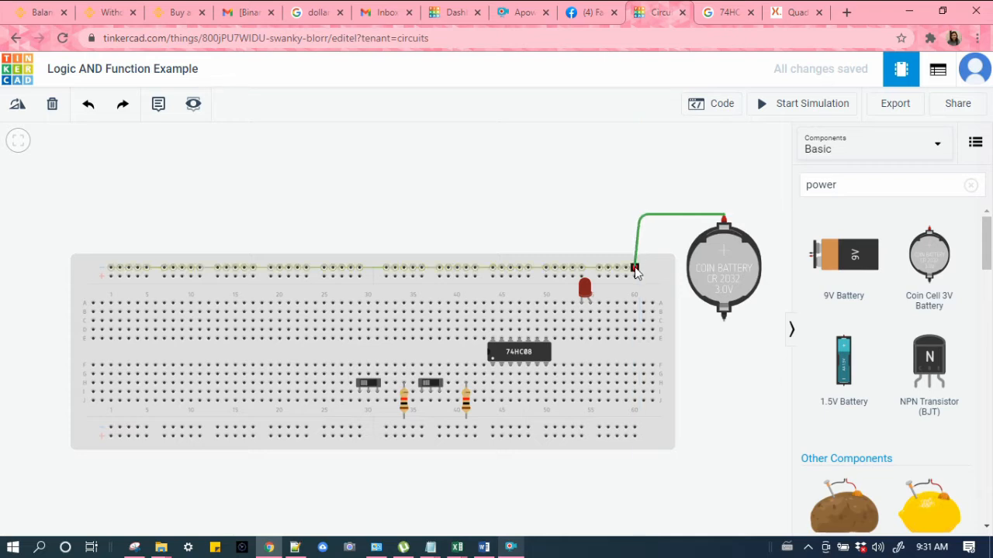
pyautogui.click(634, 268)
# Step: Wire the battery's negative terminal to the top power rail's lower row
pyautogui.click(724, 318)
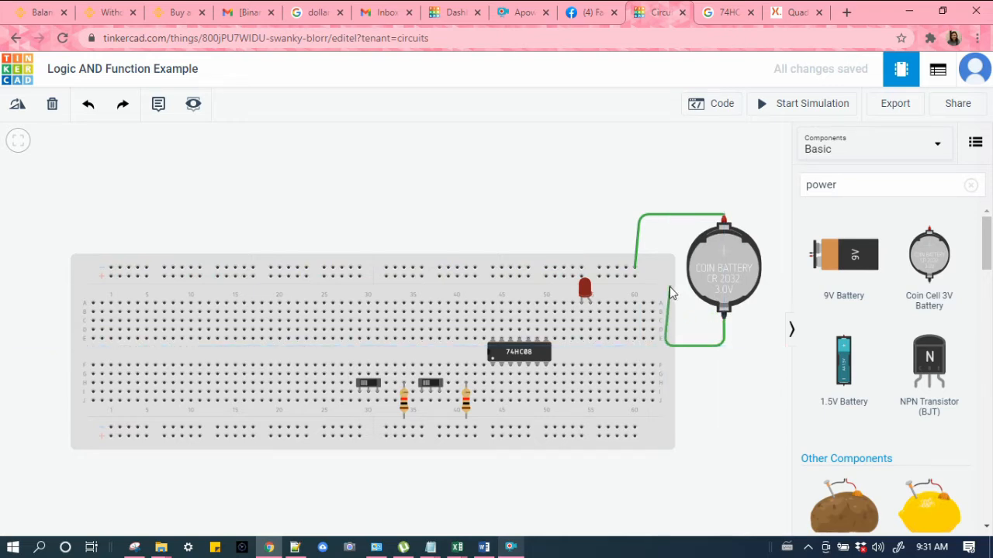
pyautogui.click(634, 277)
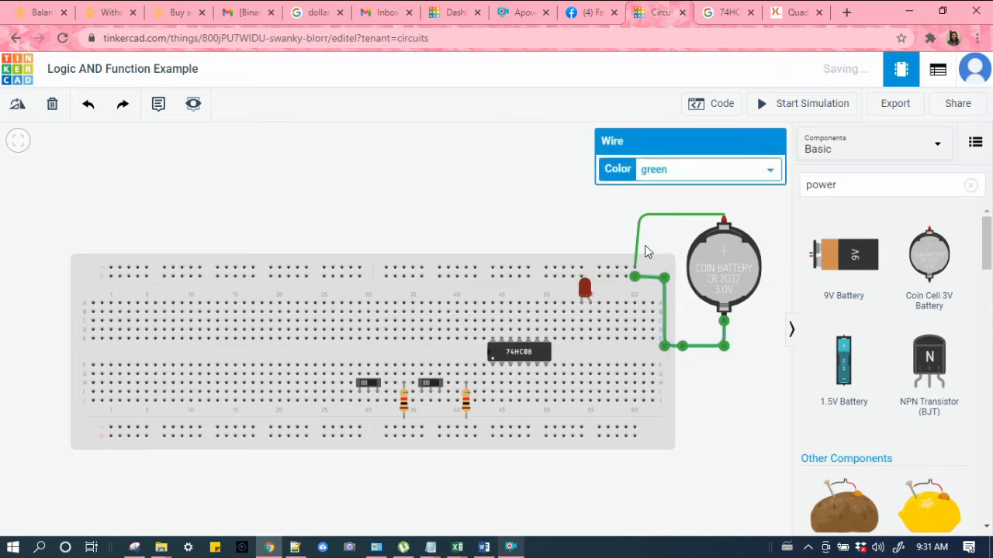
# Step: Adjust the corner of the battery's positive wire above the breadboard
pyautogui.click(635, 220)
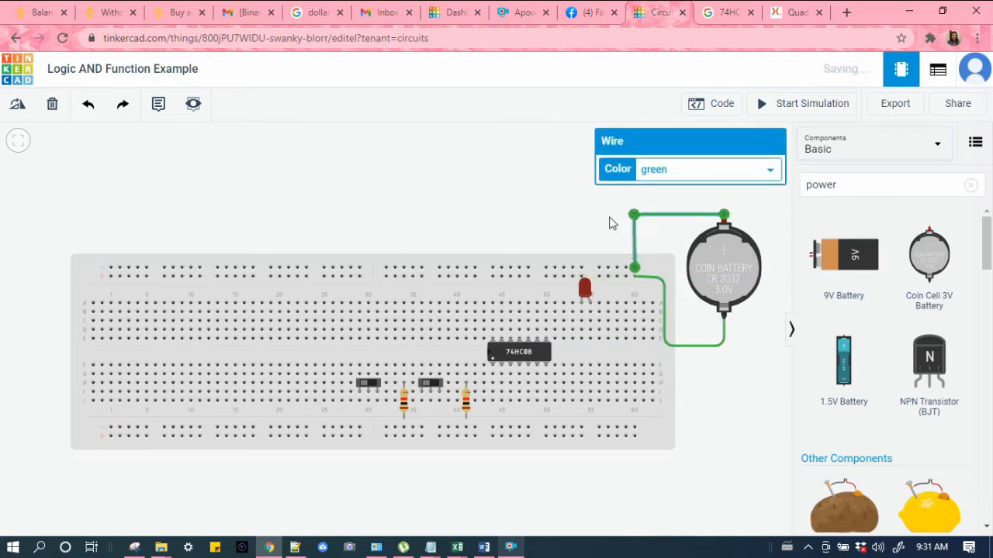
pyautogui.click(610, 222)
pyautogui.click(724, 217)
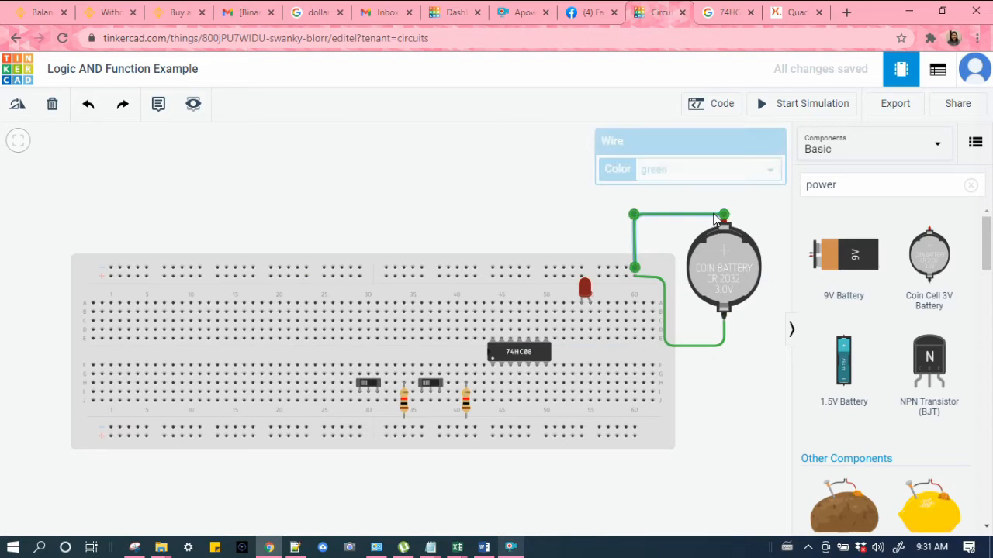
pyautogui.moveTo(724, 216)
pyautogui.mouseDown()
pyautogui.moveTo(724, 200)
pyautogui.moveTo(724, 215)
pyautogui.mouseUp()
pyautogui.click(778, 215)
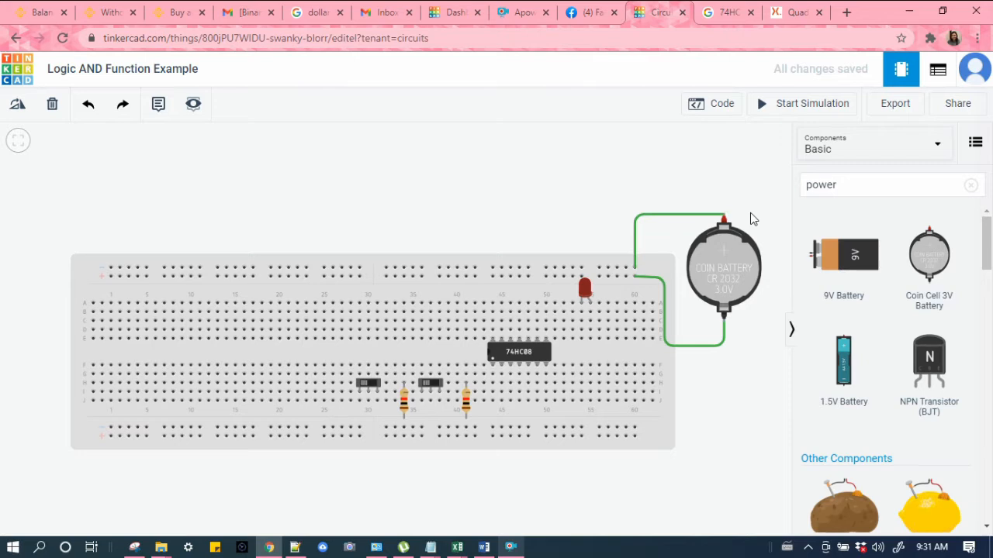
# Step: Wire the top rail's lower row down to the bottom rail's lower row at column 60
pyautogui.click(626, 277)
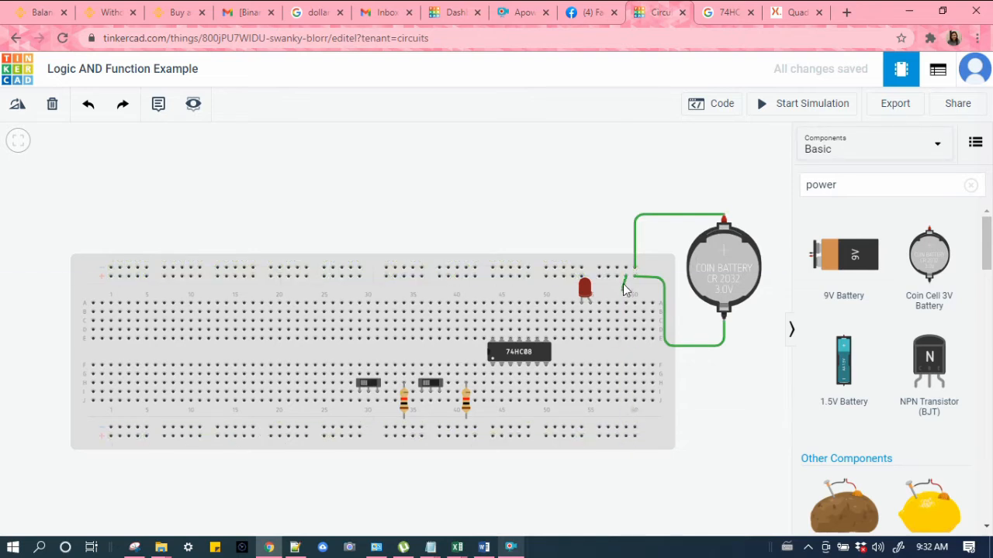
pyautogui.click(627, 438)
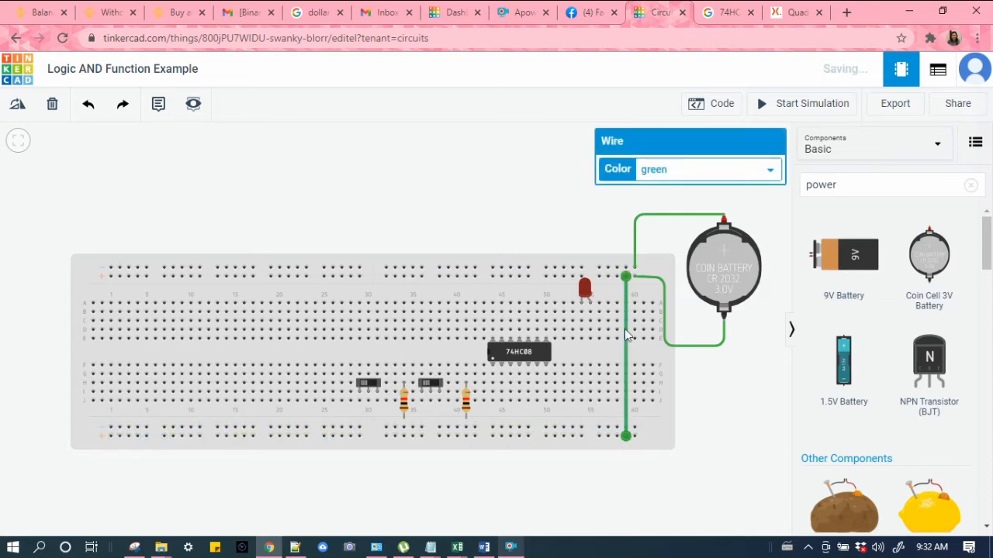
# Step: Wire the top rail's upper row down to the bottom rail's upper row and color that wire red
pyautogui.click(618, 268)
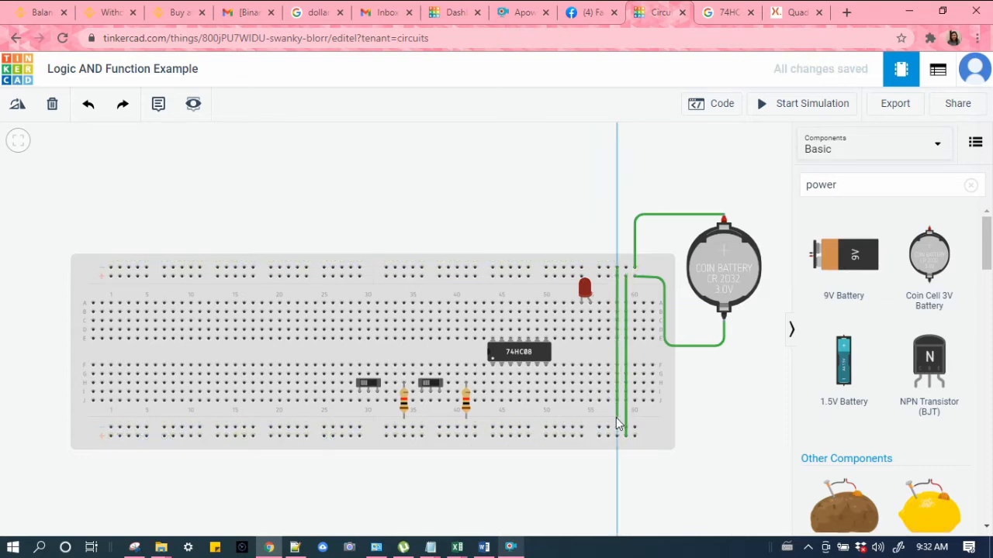
pyautogui.click(617, 428)
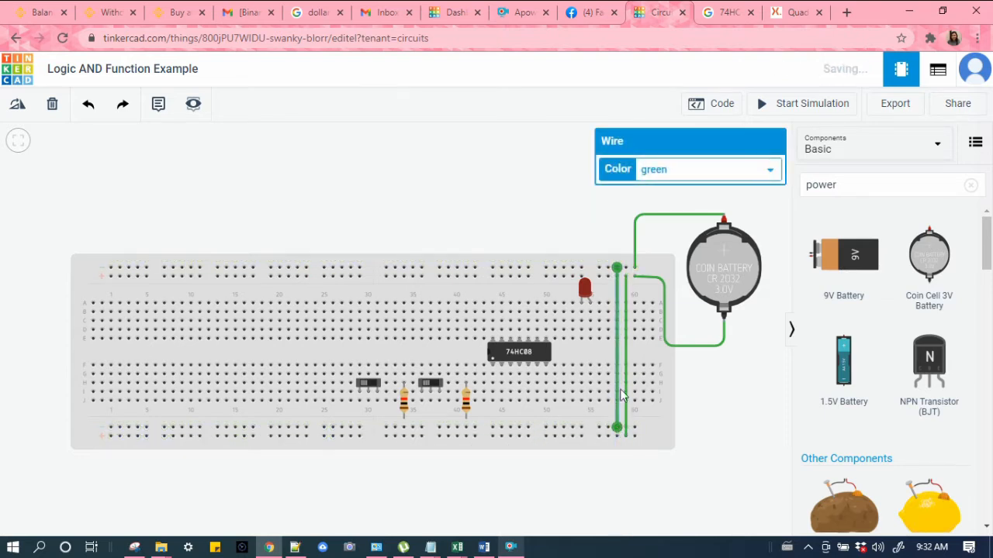
pyautogui.click(666, 174)
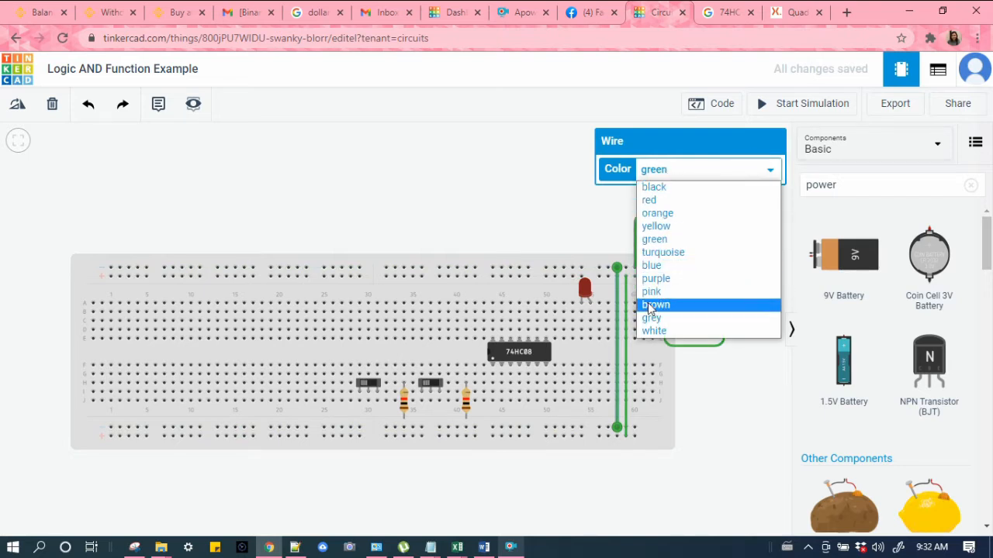
pyautogui.click(664, 203)
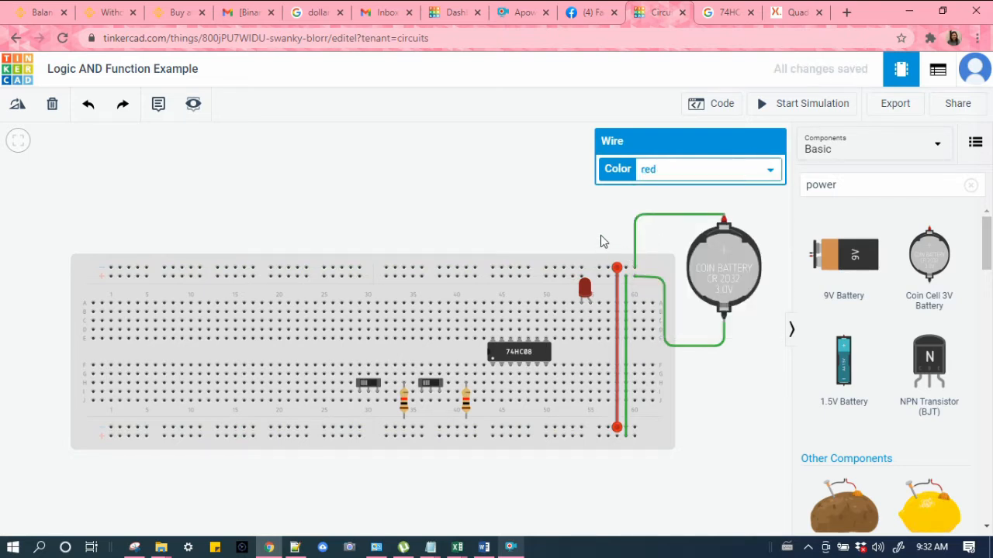
# Step: Set the other vertical rail wire's color to black
pyautogui.click(627, 299)
pyautogui.click(661, 174)
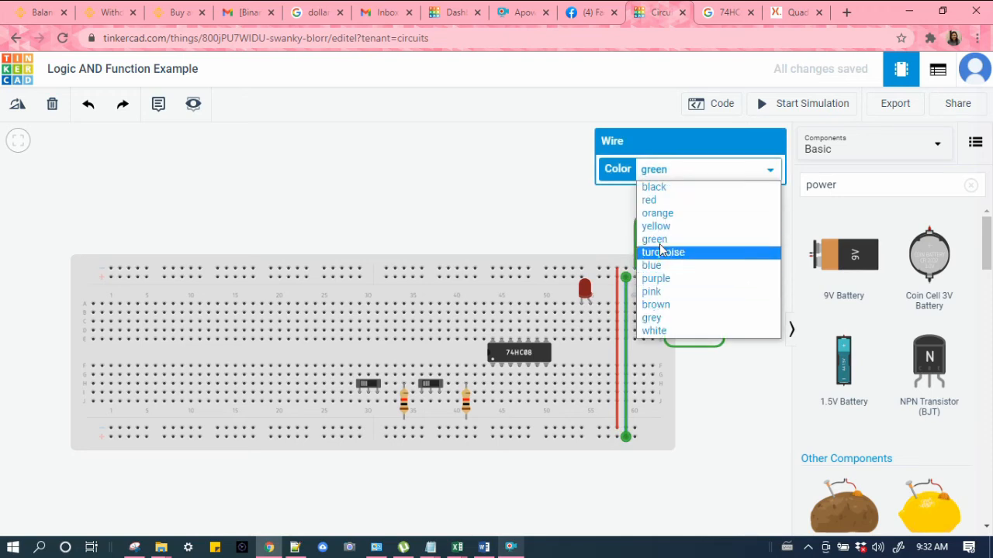
pyautogui.click(620, 205)
# Step: Set the battery's positive wire color to red
pyautogui.click(575, 226)
pyautogui.click(657, 216)
pyautogui.click(659, 169)
pyautogui.click(661, 201)
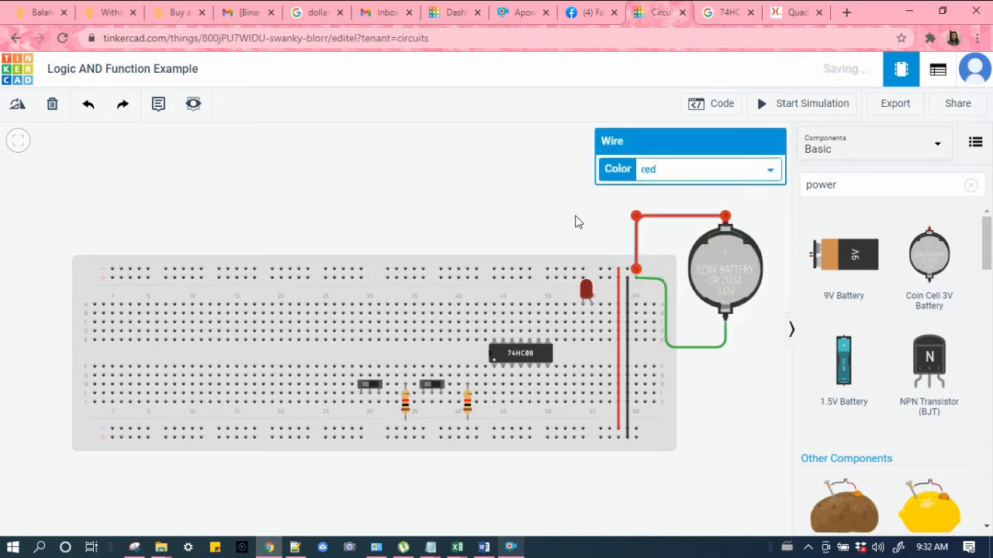
# Step: Set the battery's negative wire color to black
pyautogui.click(576, 222)
pyautogui.click(657, 280)
pyautogui.click(668, 170)
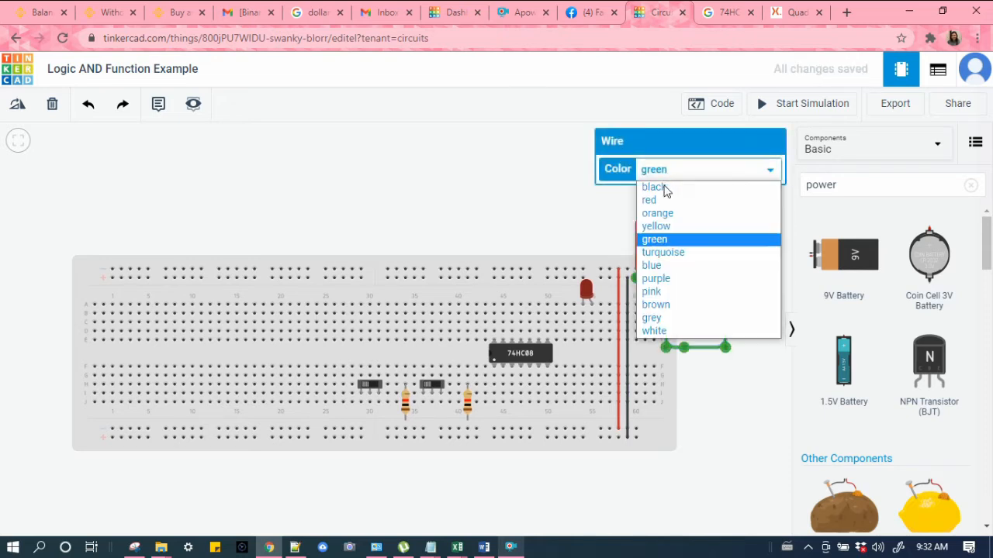
pyautogui.click(670, 188)
# Step: Add a short red jumper wire on the bottom rail's upper row near columns 29 to 32
pyautogui.click(552, 217)
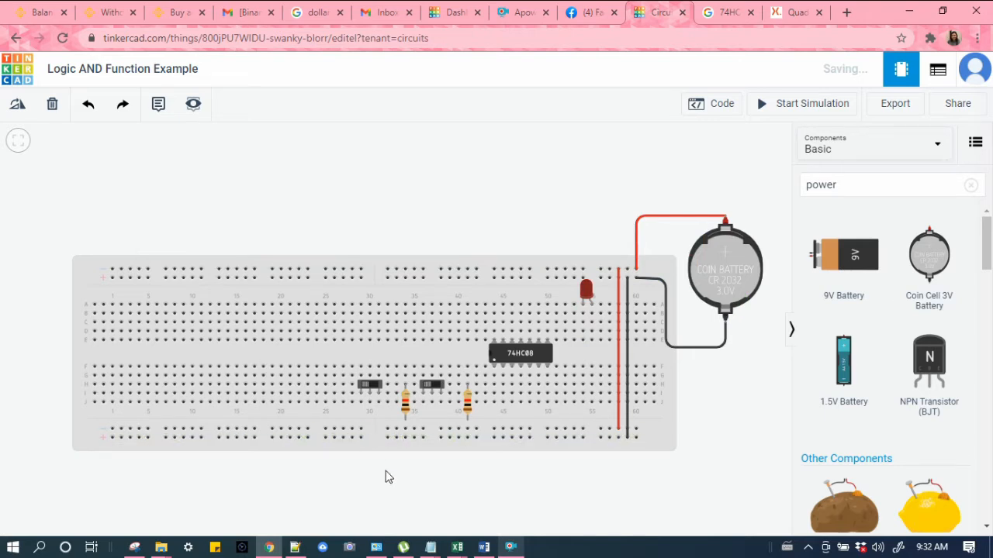
pyautogui.click(361, 430)
pyautogui.click(387, 430)
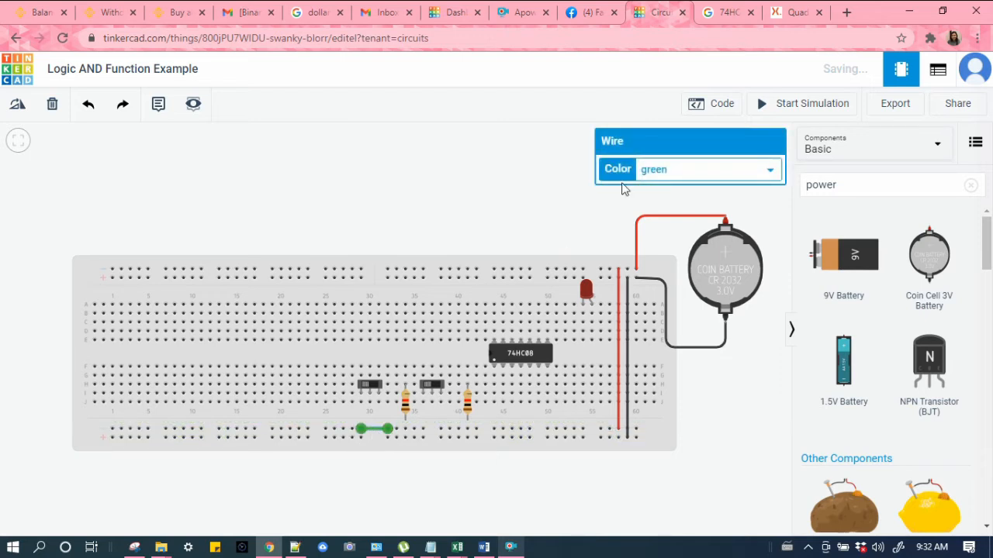
pyautogui.click(685, 169)
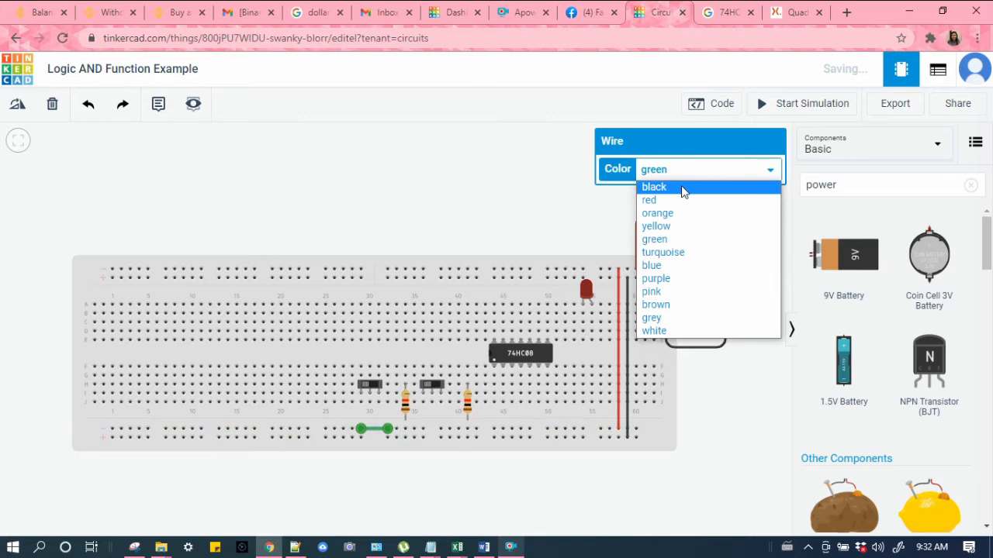
pyautogui.click(681, 187)
pyautogui.click(657, 170)
pyautogui.click(649, 200)
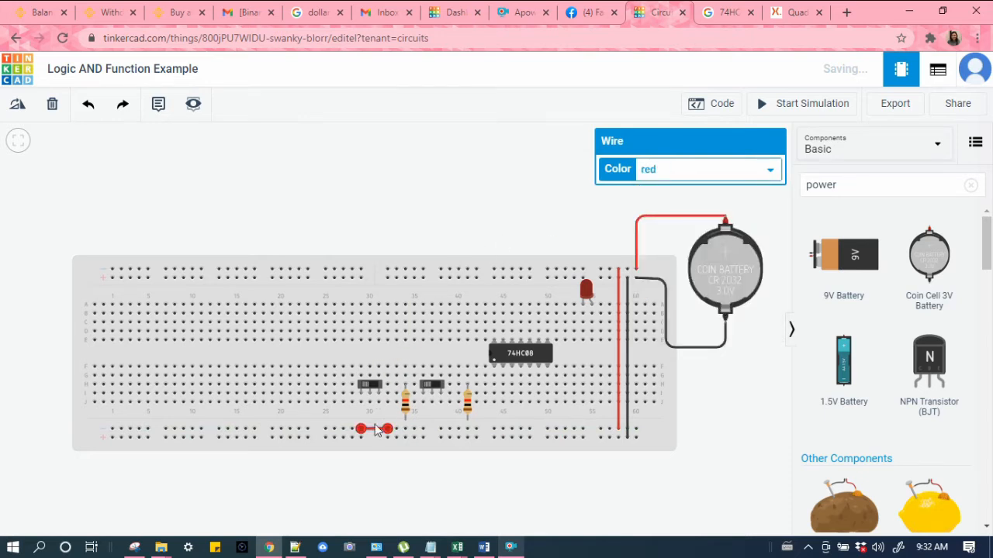
# Step: Add a short black jumper wire on the bottom rail's lower row below the red one
pyautogui.click(361, 439)
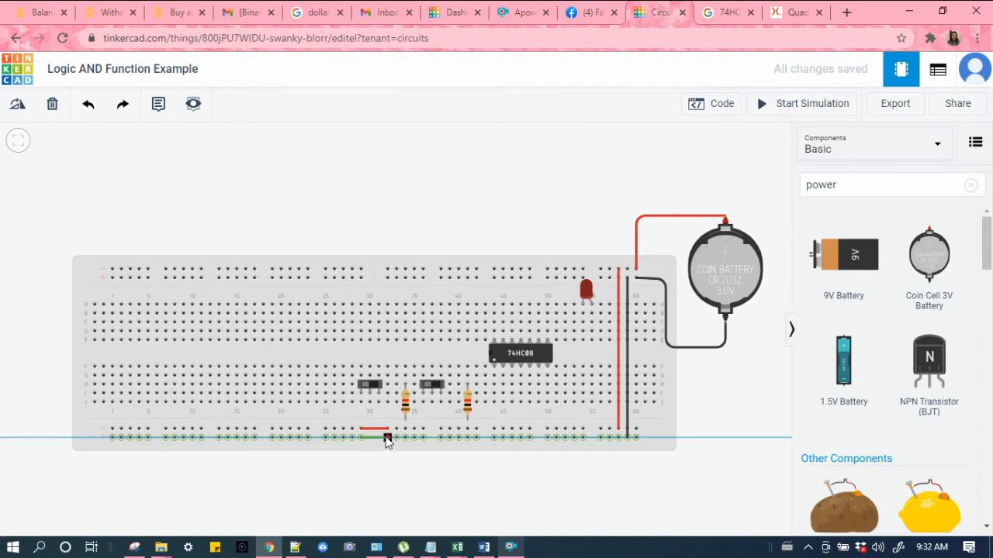
pyautogui.click(387, 438)
pyautogui.click(705, 167)
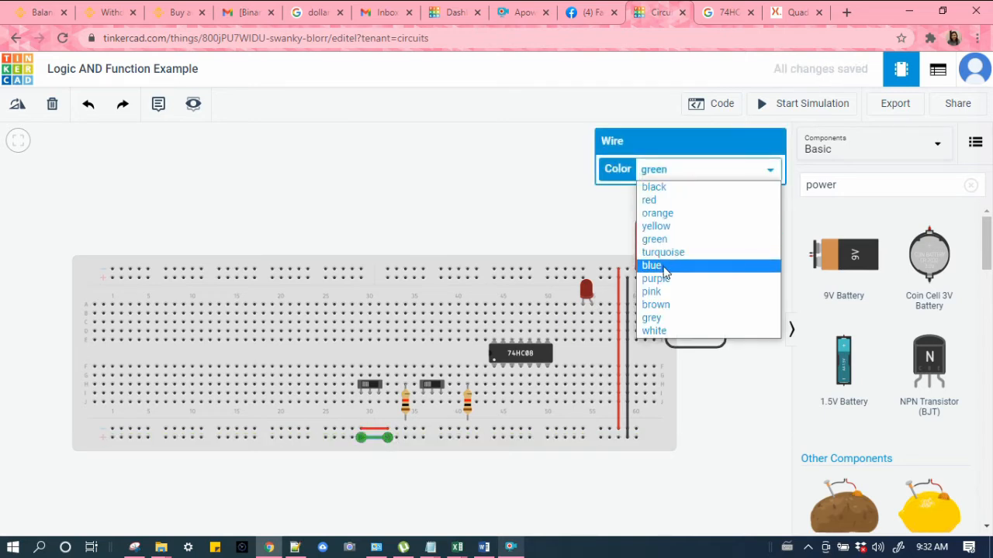
pyautogui.click(668, 192)
pyautogui.click(428, 198)
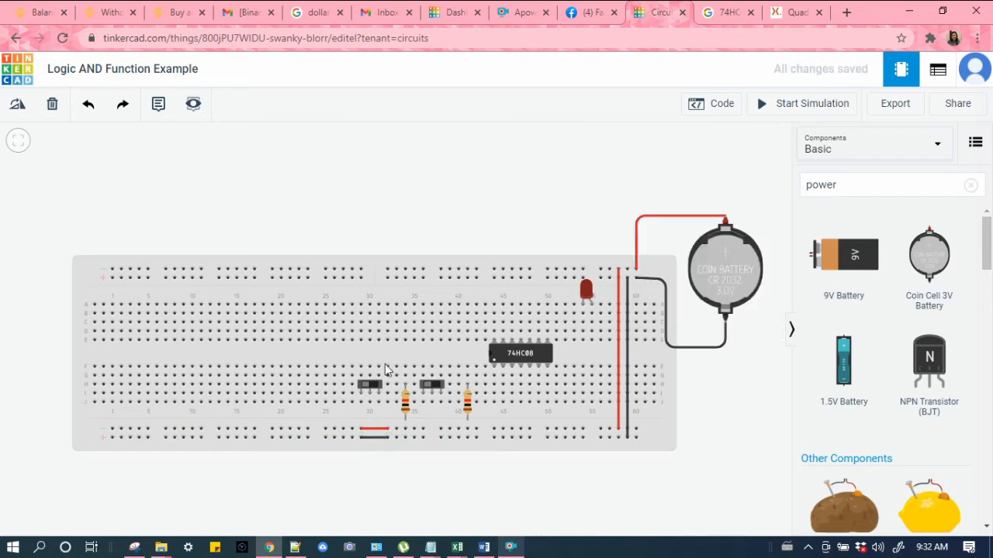
# Step: Move the first slide switch about six columns left on the breadboard
pyautogui.click(379, 385)
pyautogui.moveTo(379, 386); pyautogui.dragTo(326, 385)
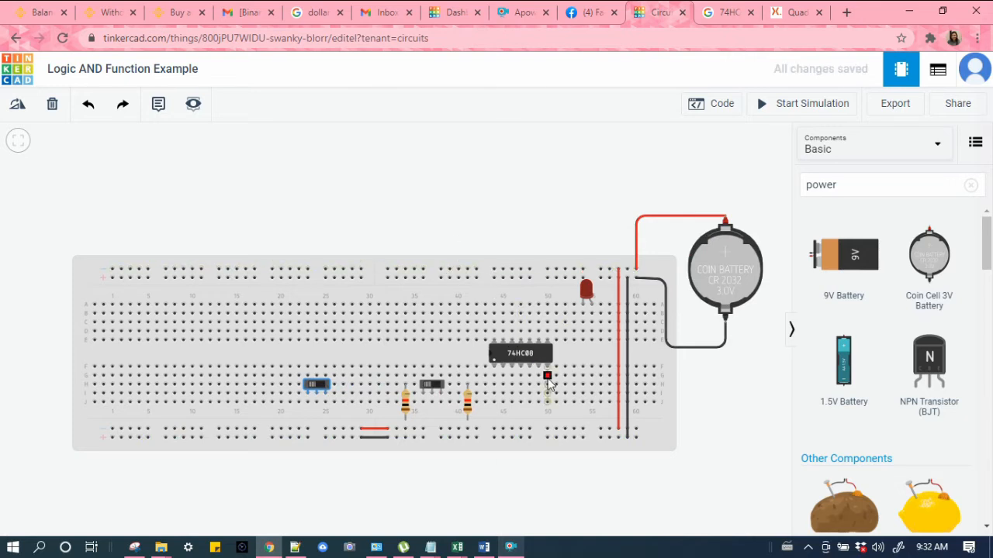
# Step: Glance at the datasheet and the 74HC08 pinout image tabs, then return to the circuit
pyautogui.click(792, 11)
pyautogui.click(729, 12)
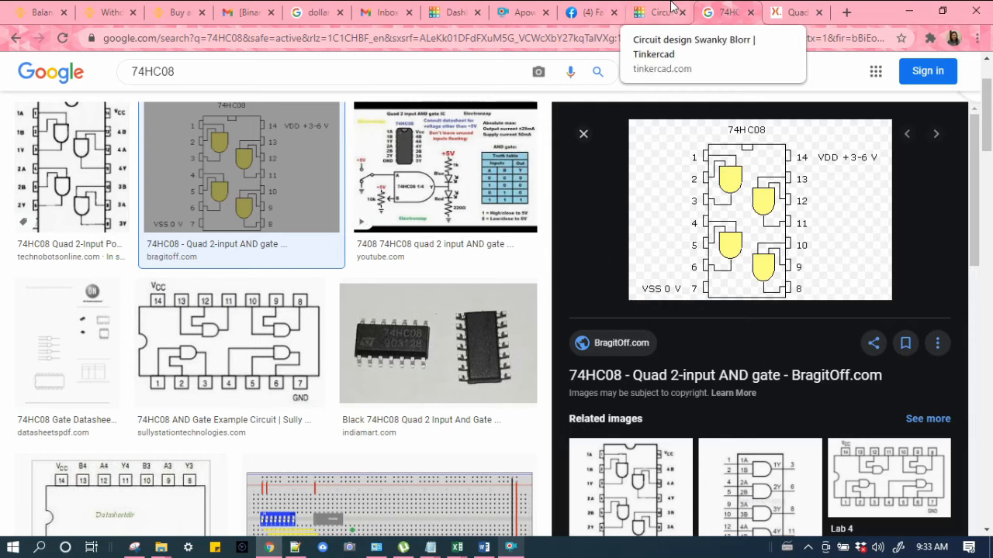
pyautogui.click(672, 8)
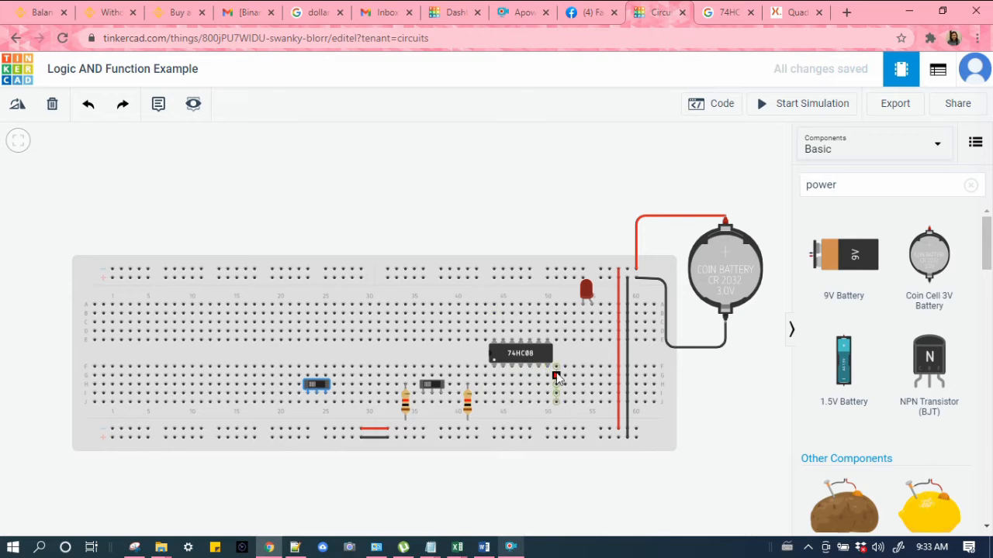
# Step: Add a black wire from the chip's lower-right pin column down to the bottom power rail
pyautogui.click(547, 403)
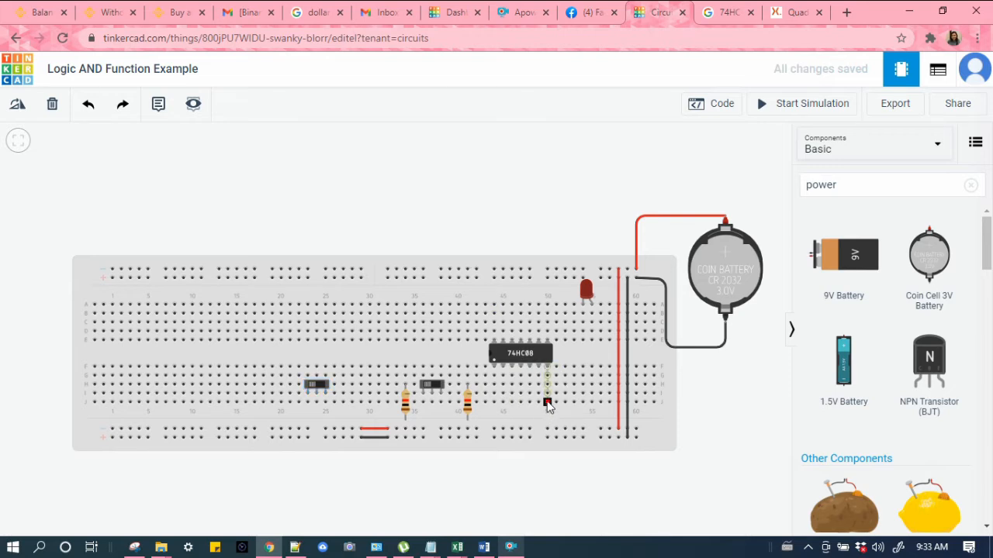
pyautogui.click(547, 438)
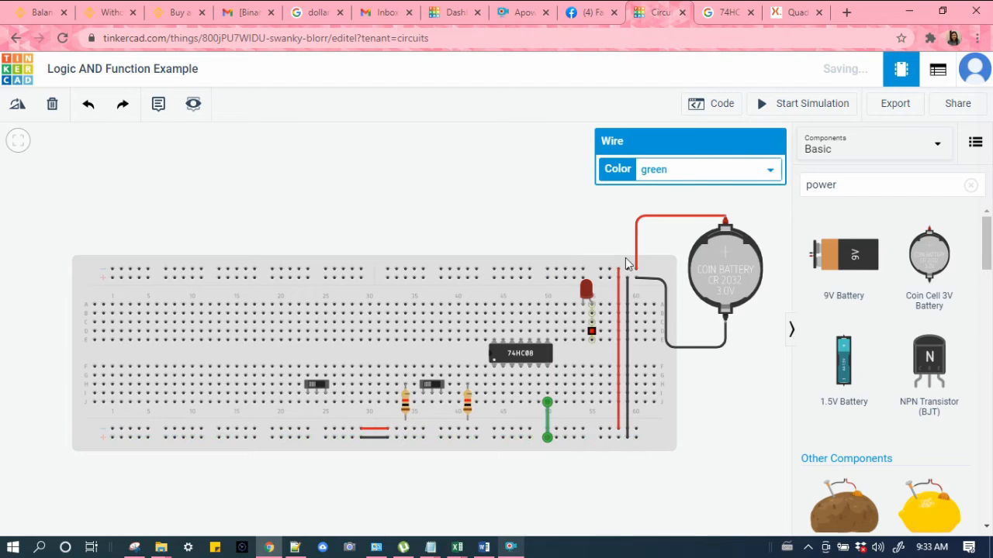
pyautogui.click(665, 168)
pyautogui.click(664, 188)
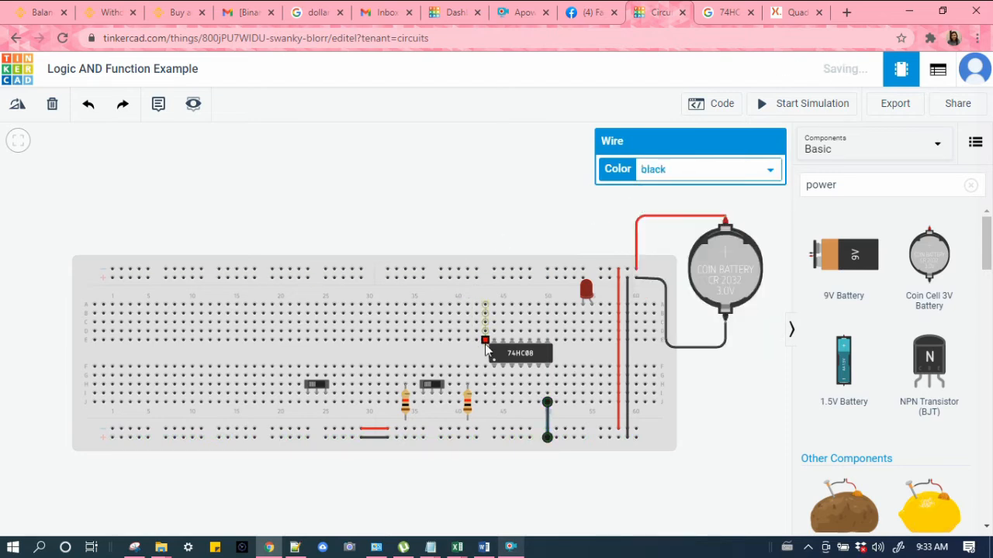
# Step: Check the 74HC08 datasheet pinning diagram and the pinout image, then return to the circuit
pyautogui.click(771, 7)
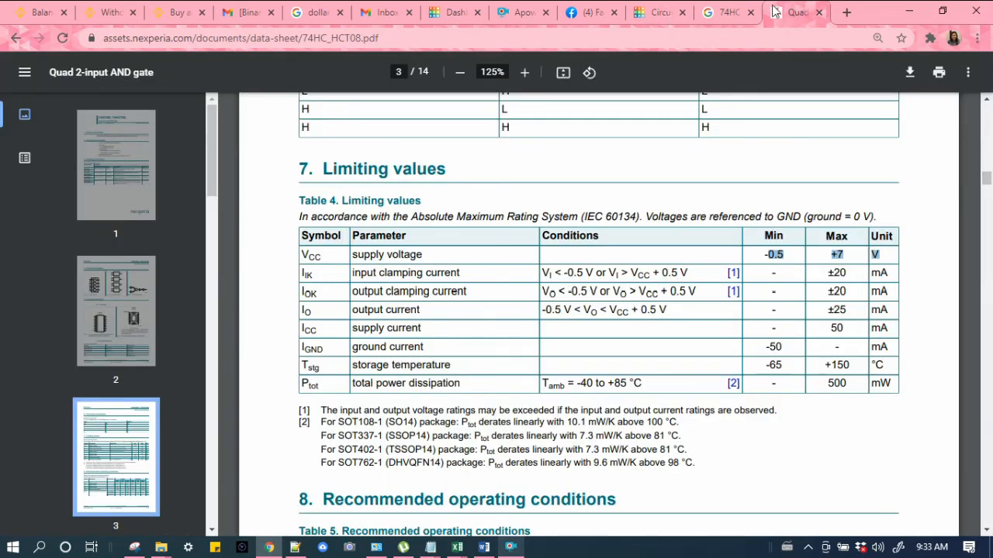
pyautogui.click(729, 8)
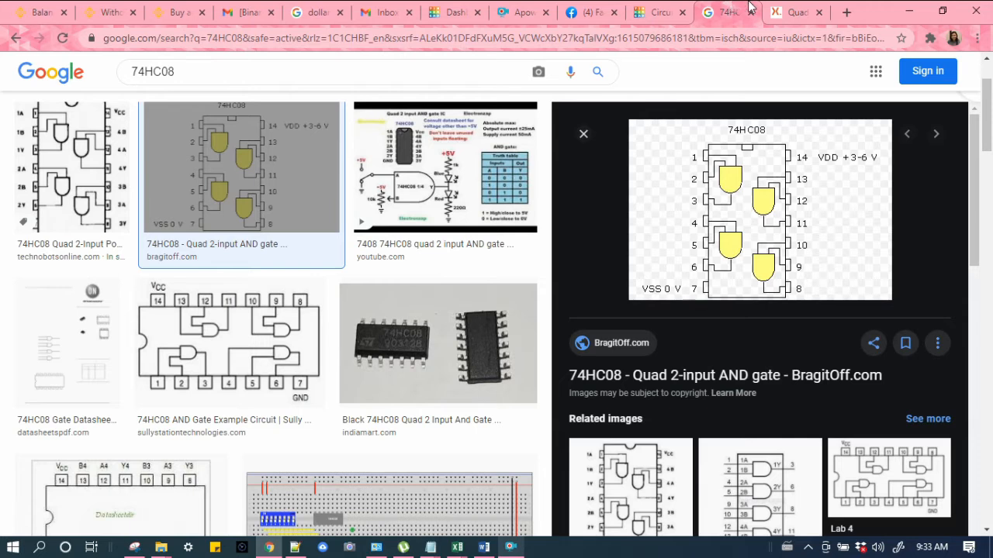
pyautogui.click(783, 11)
pyautogui.scroll(10, 656, 380)
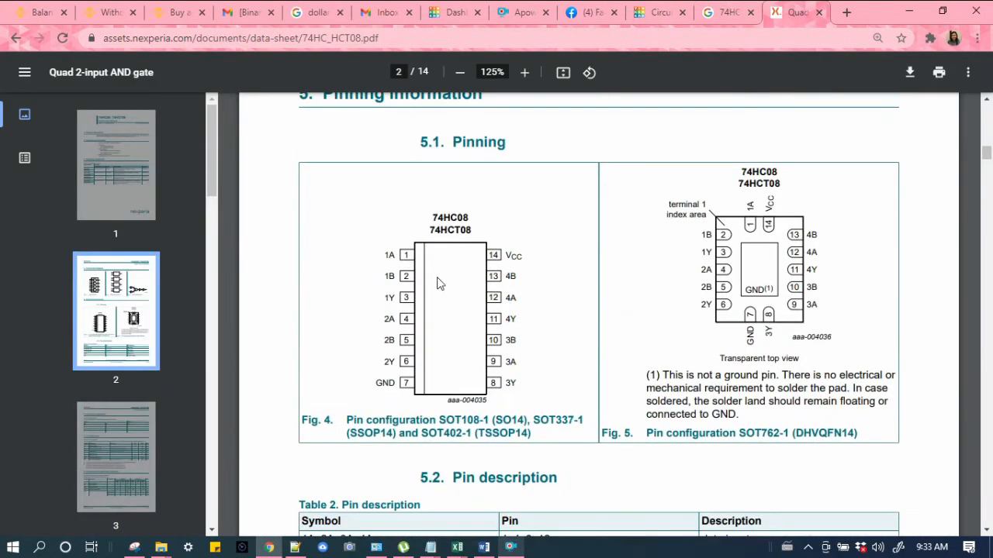
pyautogui.moveTo(506, 254); pyautogui.dragTo(521, 253)
pyautogui.click(725, 10)
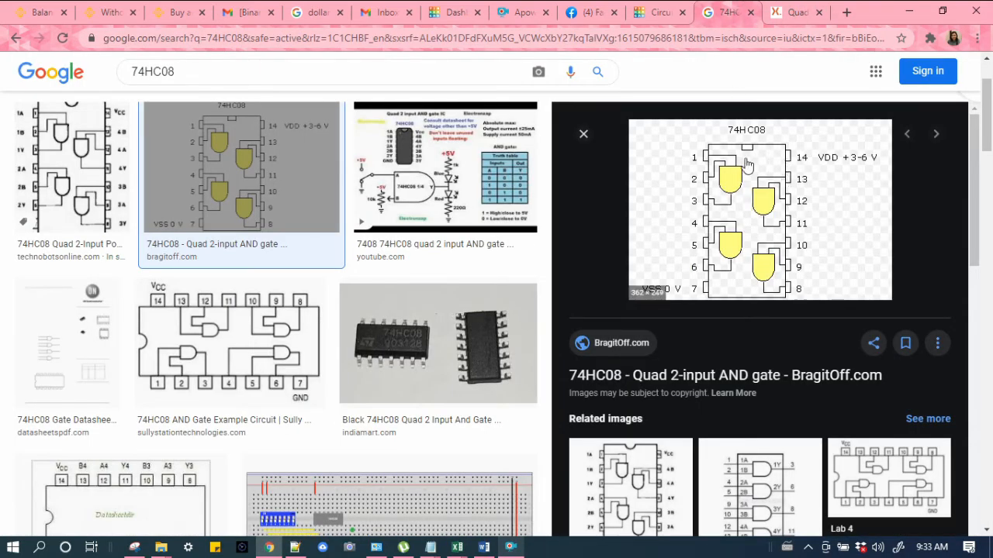
pyautogui.click(649, 10)
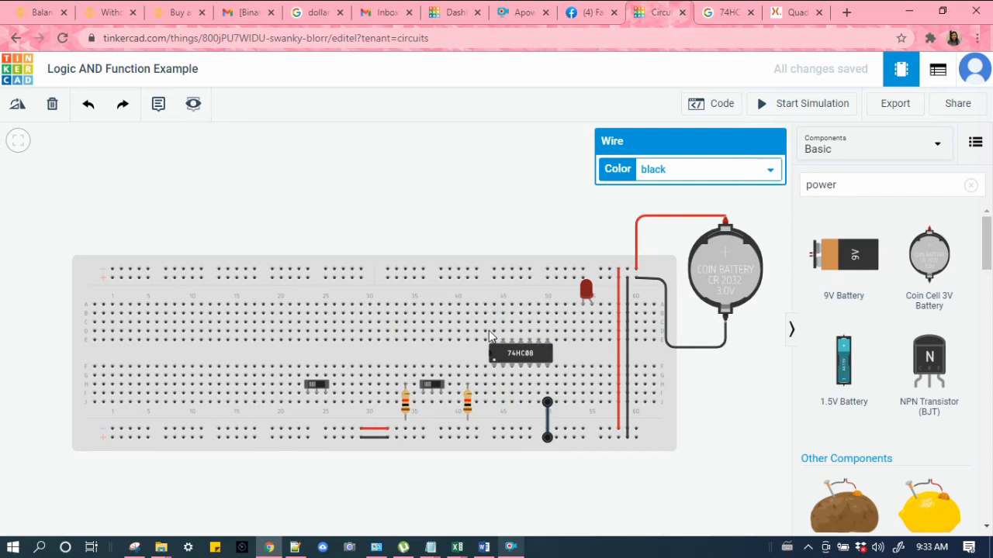
# Step: Add a red wire from the chip's upper-left pin column up to the top power rail
pyautogui.click(495, 301)
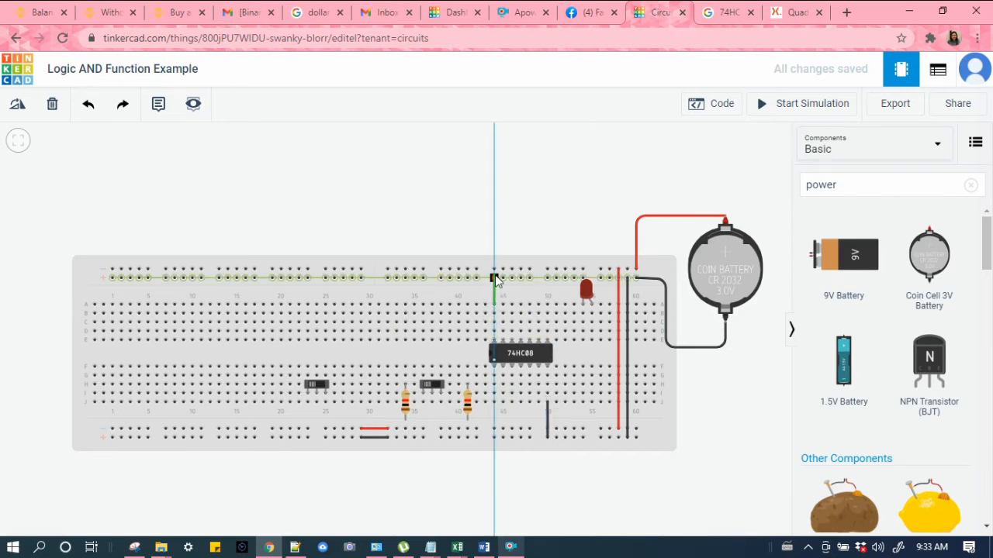
pyautogui.click(495, 278)
pyautogui.click(649, 171)
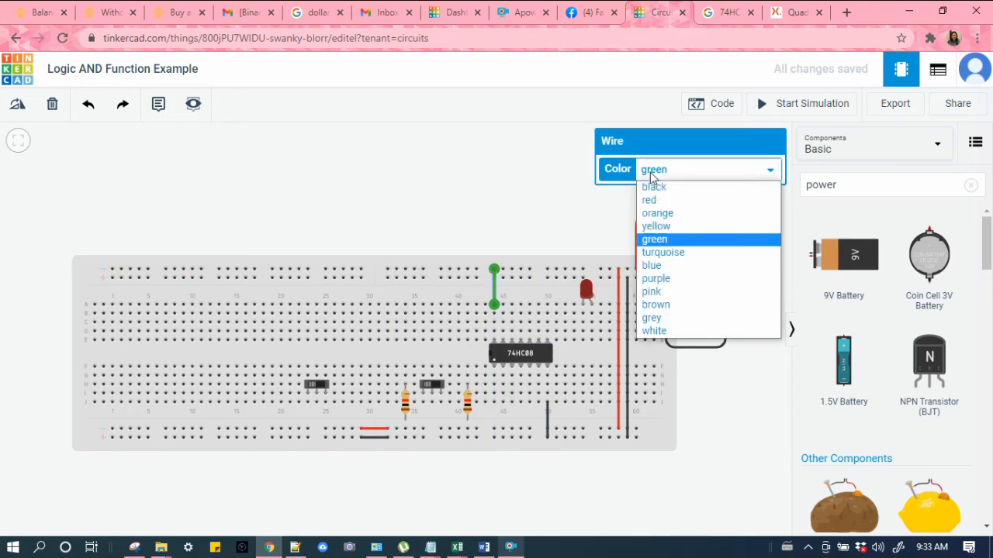
pyautogui.click(650, 200)
pyautogui.click(429, 191)
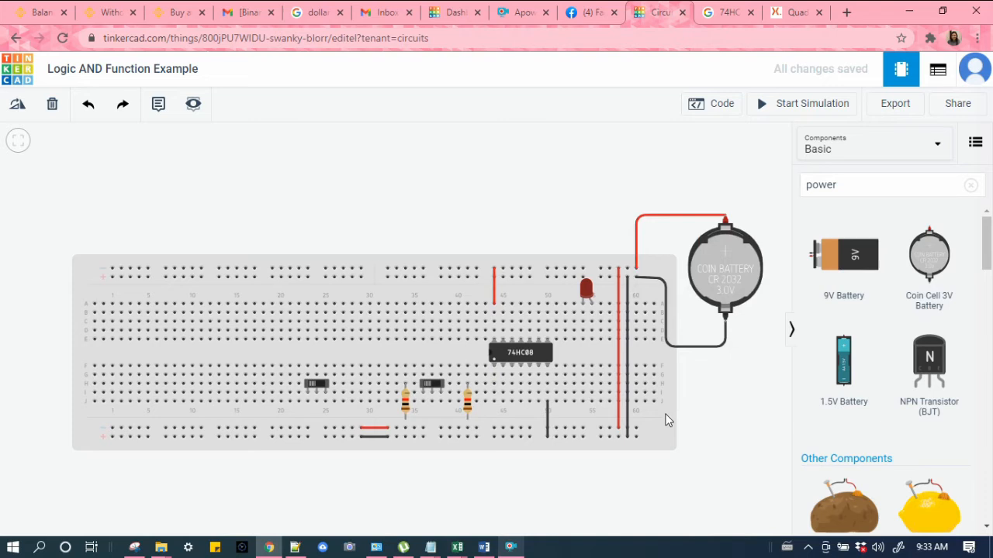
# Step: Move the 74HC08 chip one column right on the breadboard
pyautogui.click(733, 11)
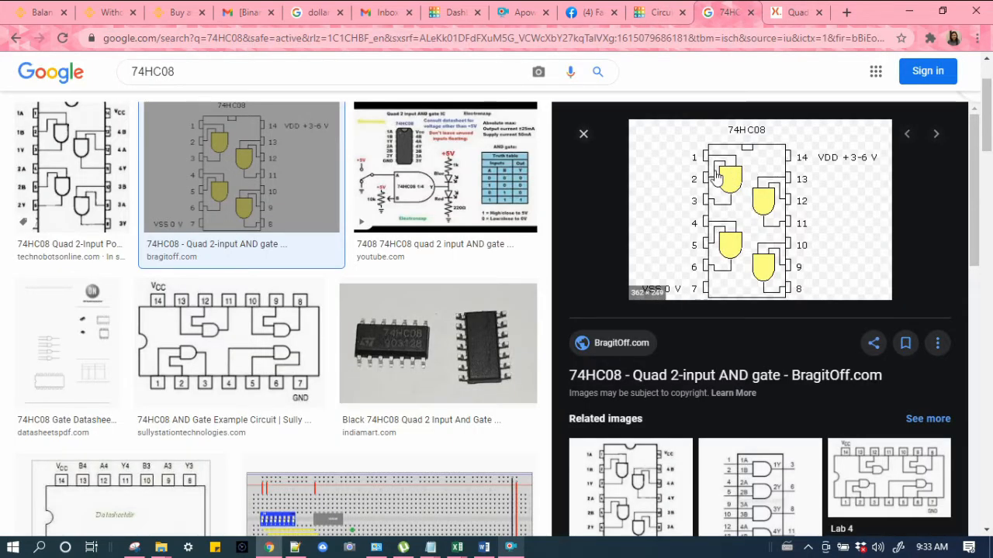
pyautogui.click(659, 12)
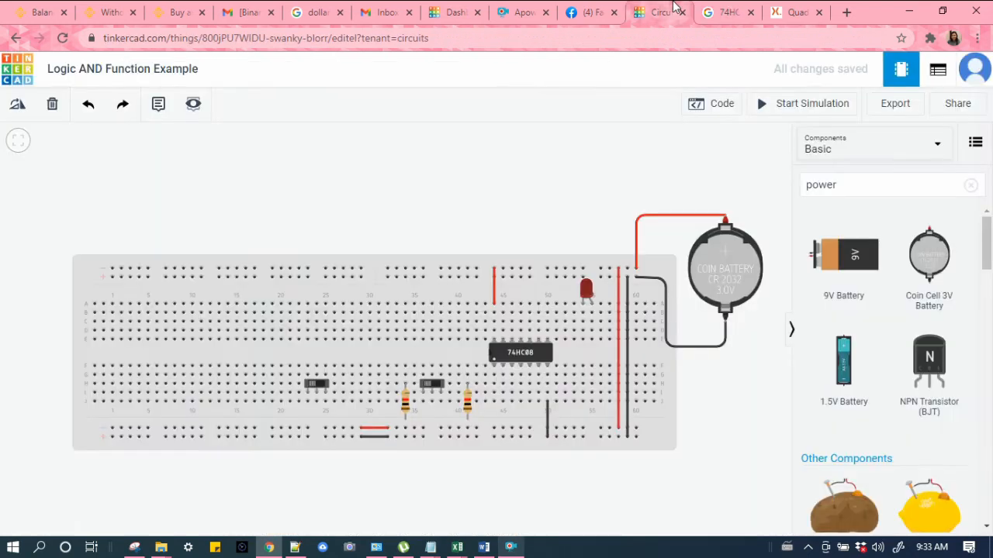
pyautogui.click(494, 377)
pyautogui.press('Escape')
pyautogui.moveTo(510, 355); pyautogui.dragTo(518, 361)
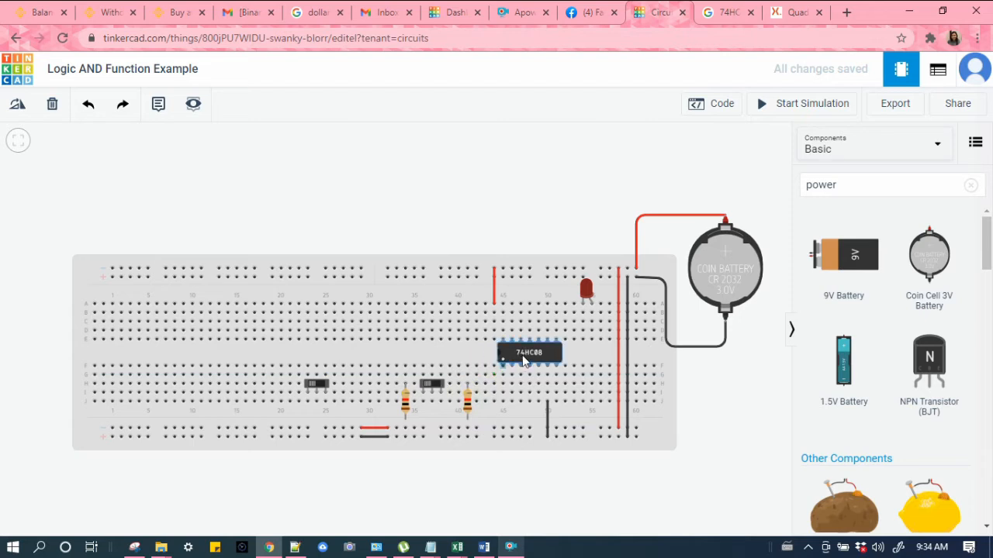
# Step: Shift both ends of the black ground wire one column right to line up with the chip
pyautogui.click(547, 423)
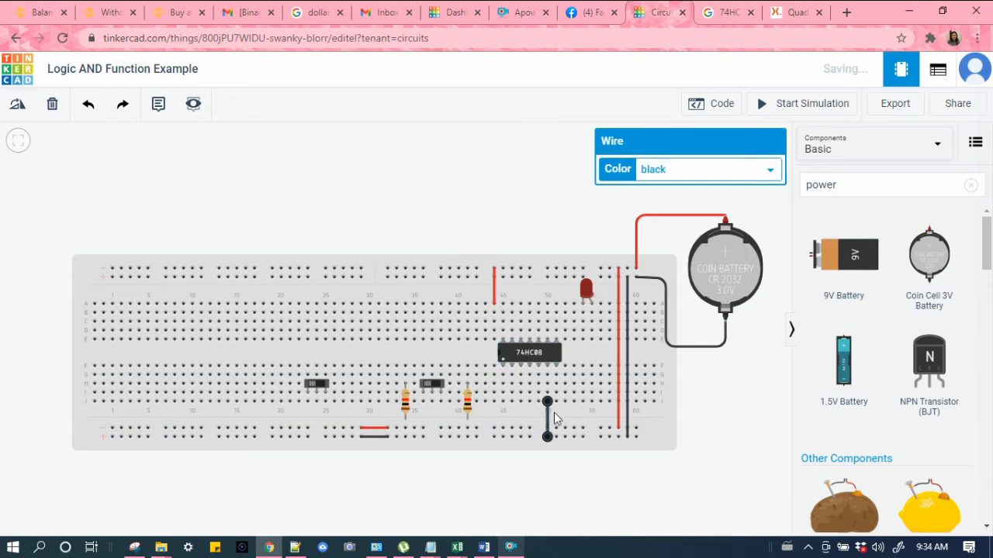
pyautogui.moveTo(548, 402); pyautogui.dragTo(556, 402)
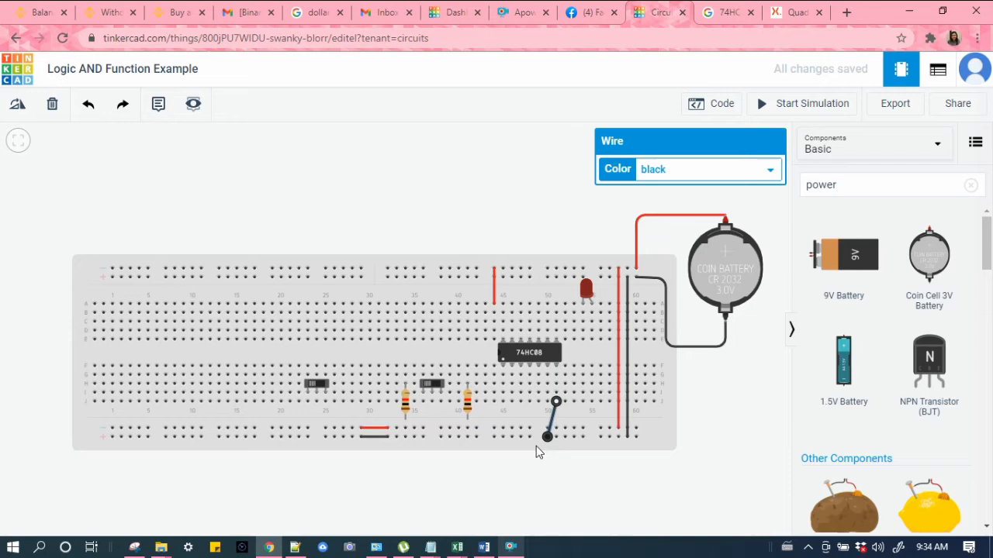
pyautogui.moveTo(547, 439); pyautogui.dragTo(556, 437)
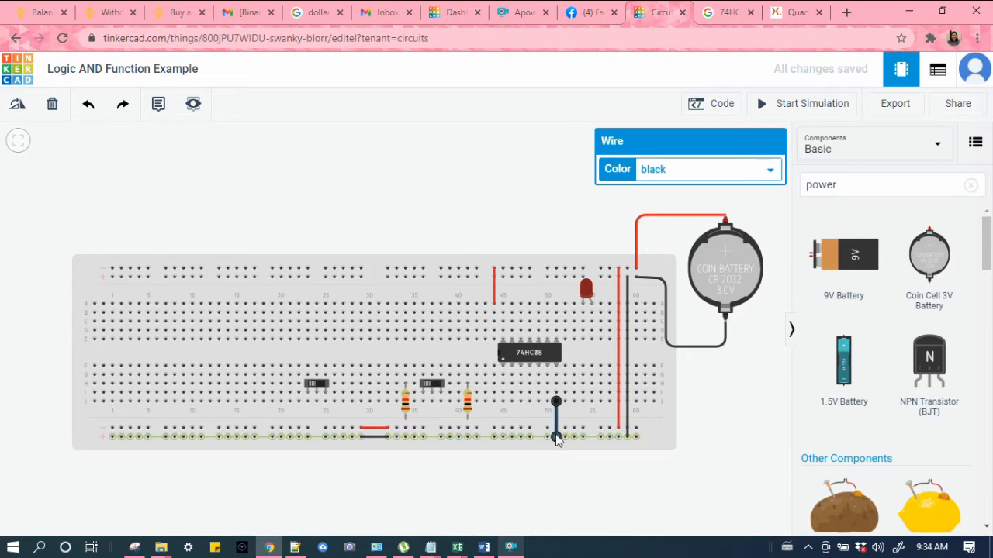
# Step: Route a green wire from the chip's pin 1 over to the first slide switch's column
pyautogui.click(503, 379)
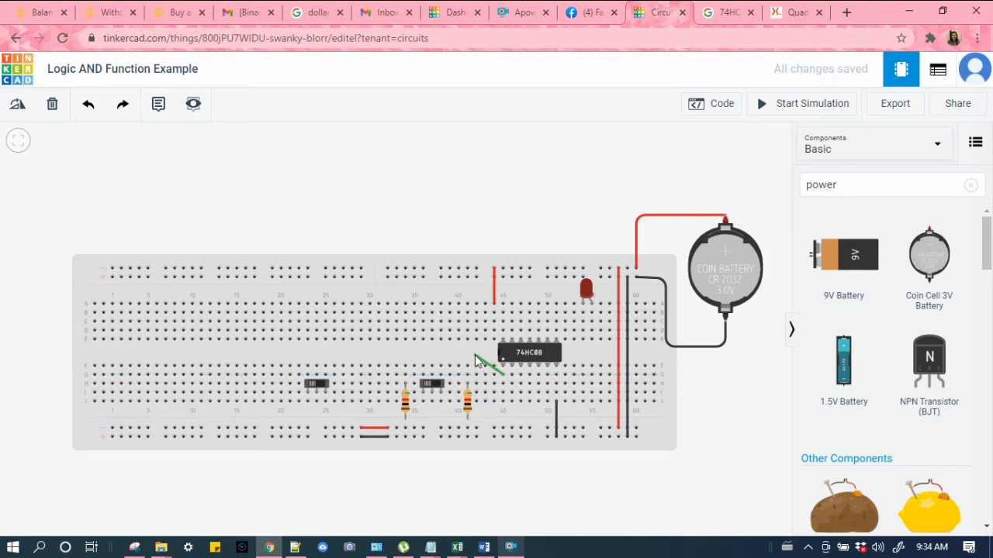
pyautogui.click(469, 356)
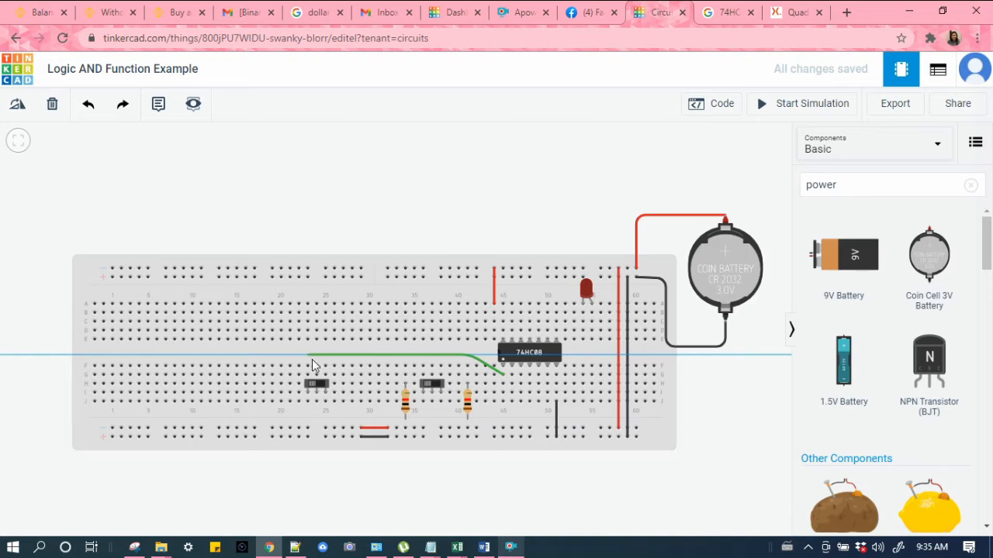
pyautogui.click(317, 361)
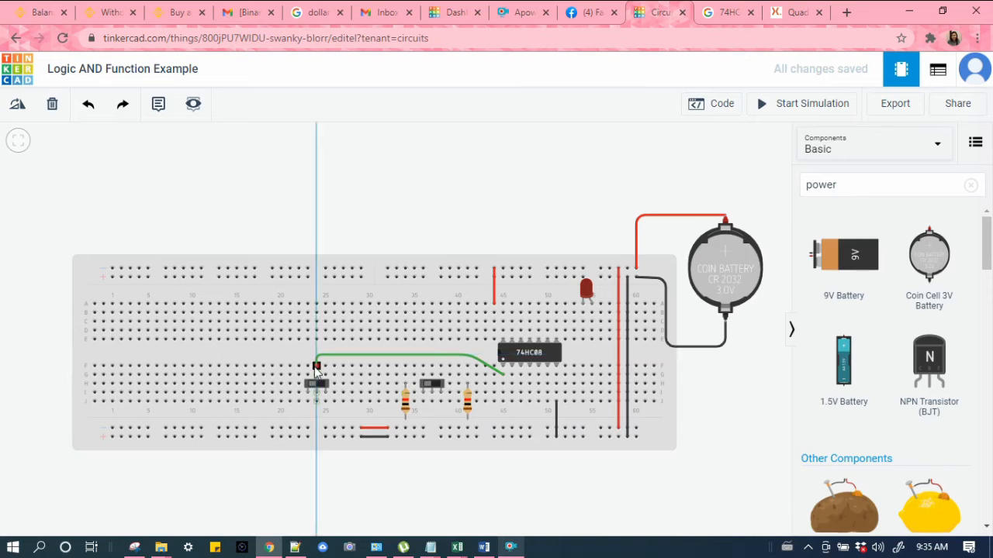
pyautogui.click(316, 366)
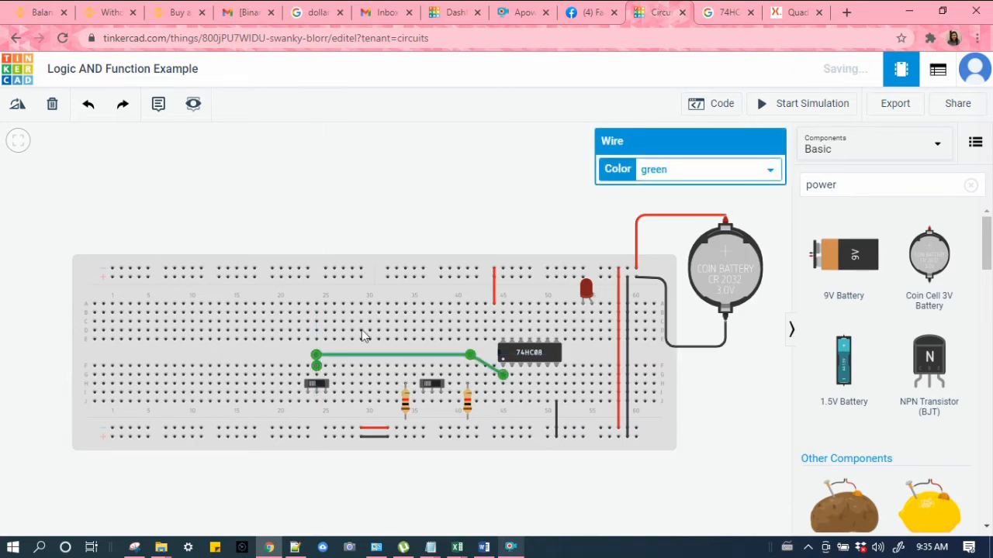
pyautogui.click(364, 217)
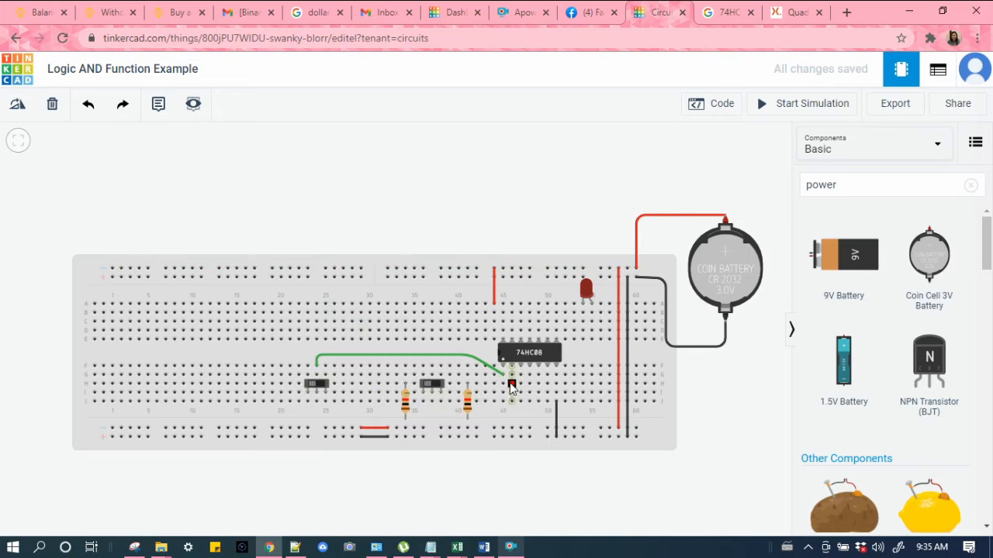
# Step: Add a red wire from the first switch's left pin column to the bottom power rail
pyautogui.click(307, 392)
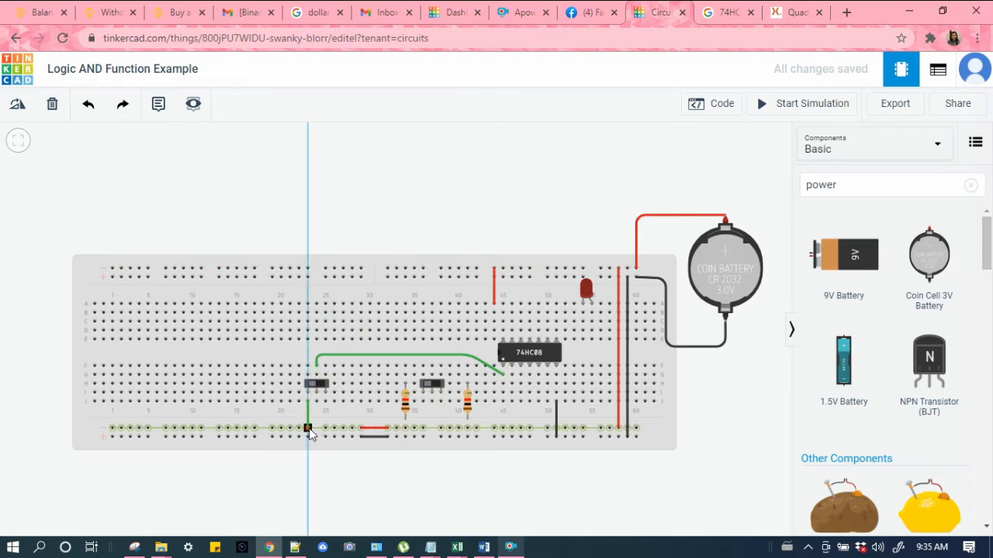
pyautogui.click(308, 427)
pyautogui.click(653, 172)
pyautogui.click(643, 200)
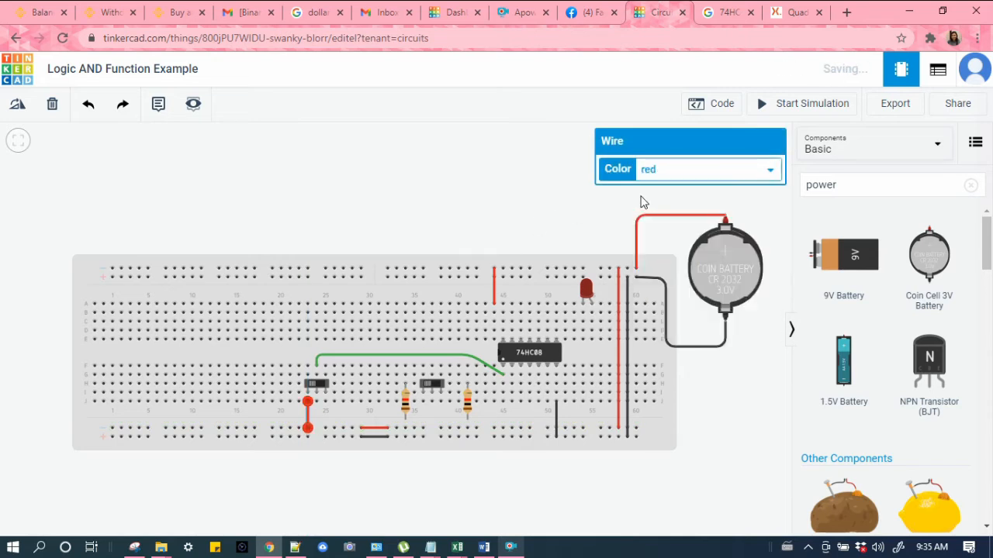
pyautogui.click(348, 233)
# Step: Add a green wire from the first switch's column to the bottom rail, then delete it
pyautogui.click(325, 392)
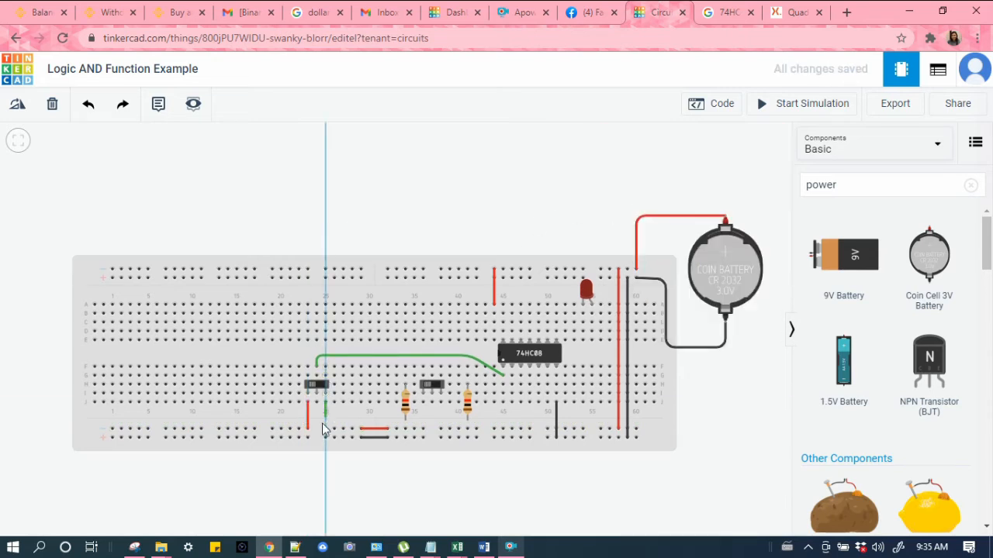
pyautogui.click(324, 438)
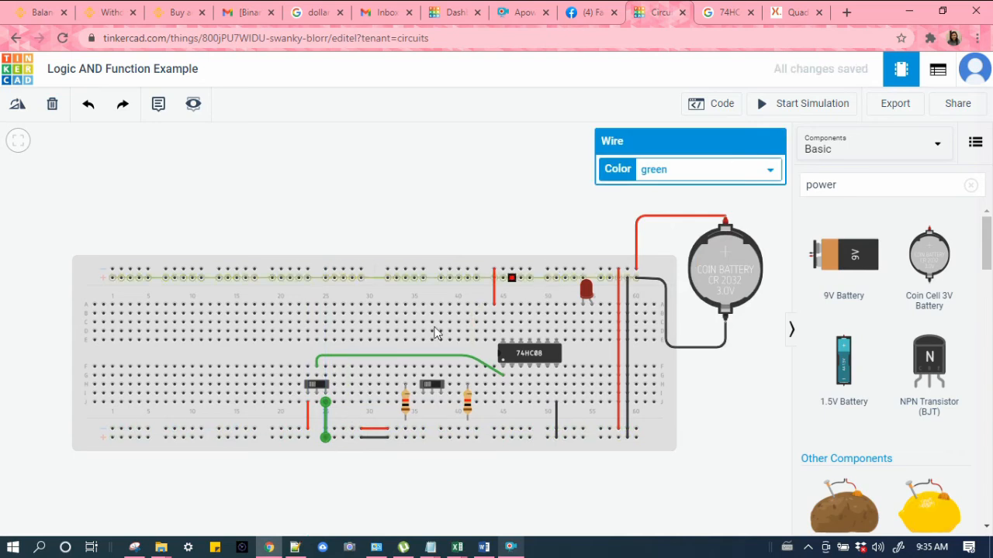
pyautogui.click(326, 424)
pyautogui.click(326, 423)
pyautogui.press('Delete')
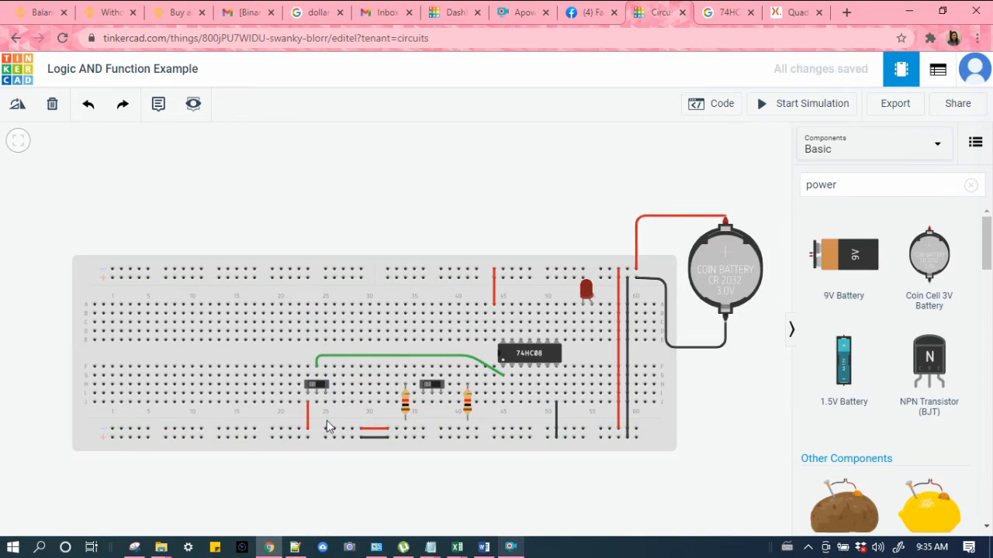
# Step: Move the first resistor left next to the first slide switch, about column 28
pyautogui.click(405, 401)
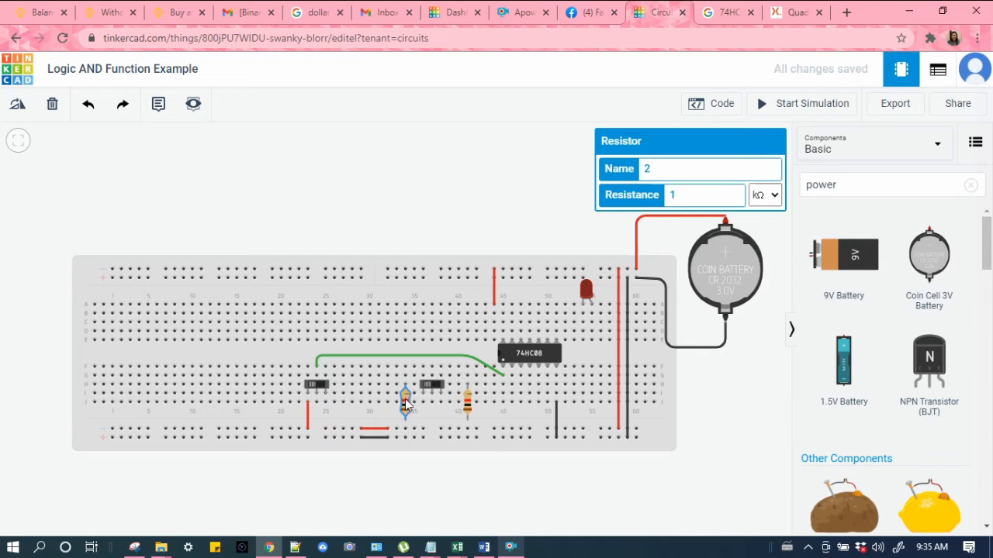
pyautogui.click(354, 422)
pyautogui.moveTo(340, 419); pyautogui.dragTo(409, 400)
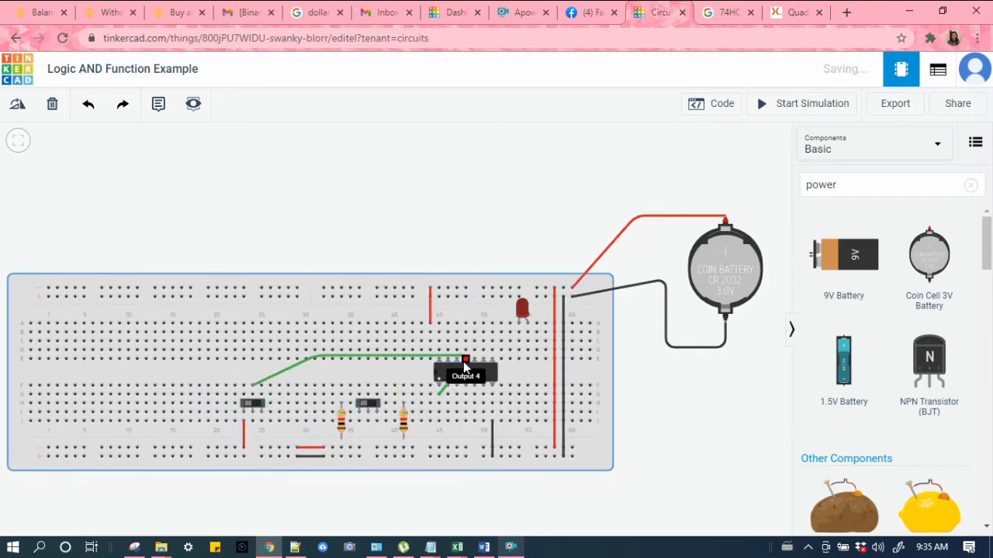
pyautogui.moveTo(345, 378); pyautogui.dragTo(408, 359)
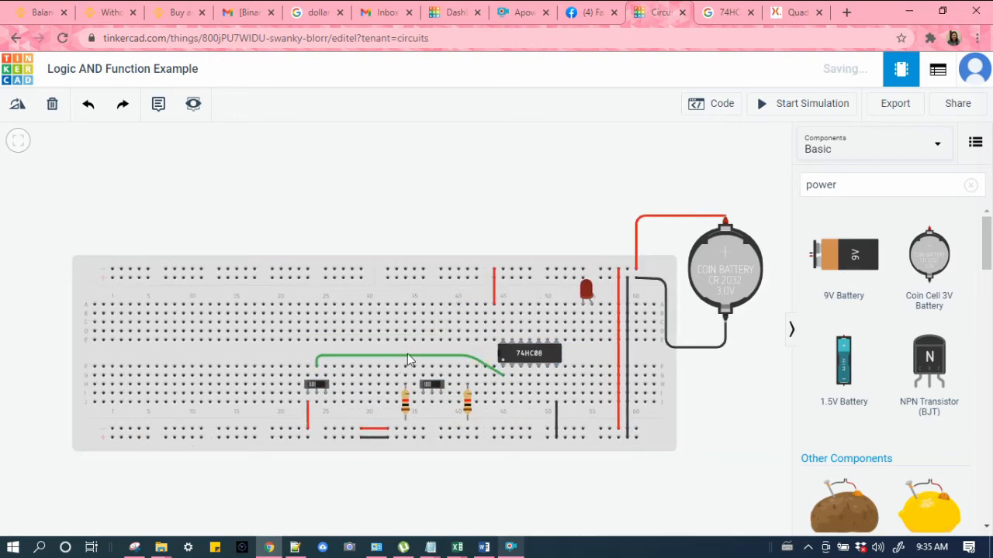
pyautogui.click(406, 405)
pyautogui.moveTo(405, 405); pyautogui.dragTo(355, 404)
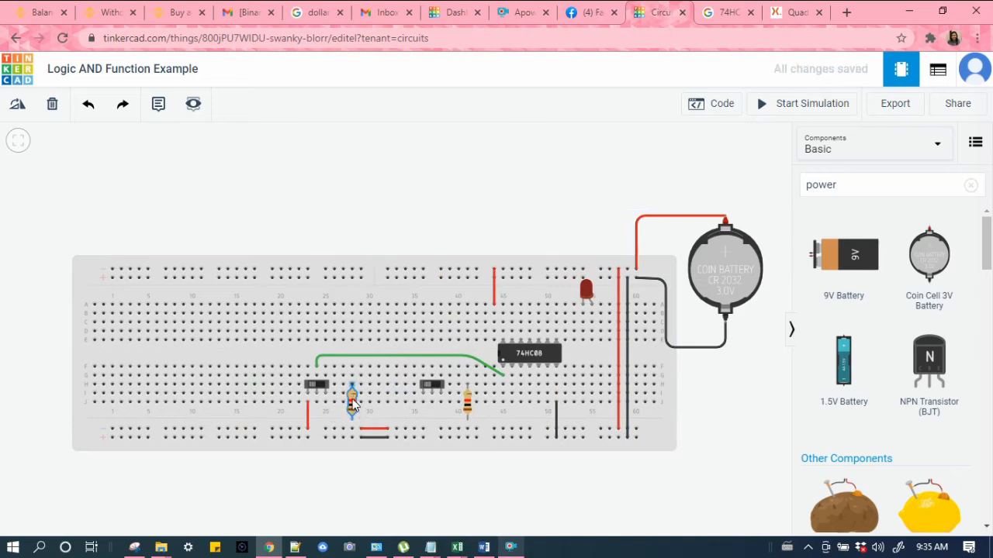
# Step: Wire the first resistor to the first switch and to the bottom rail, then undo those wires
pyautogui.click(325, 404)
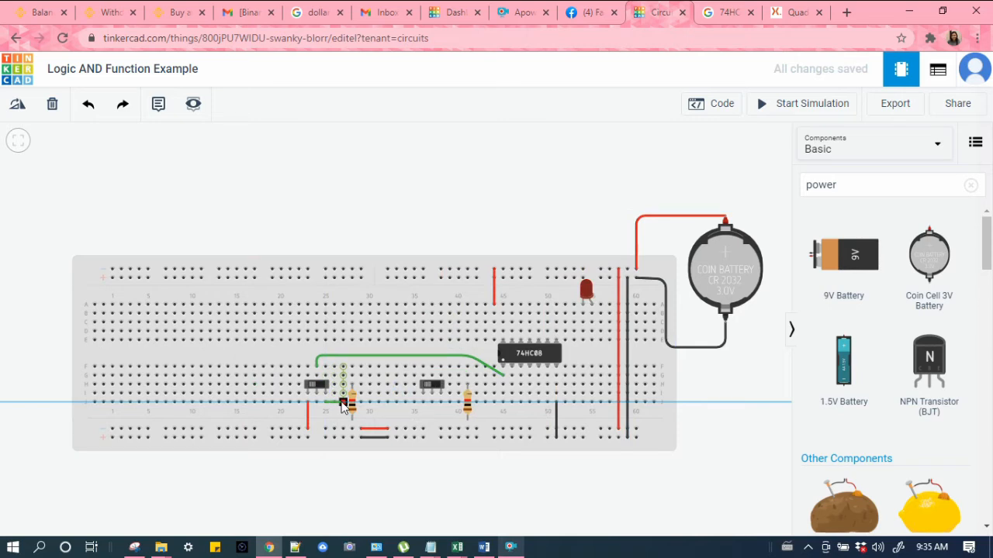
pyautogui.click(342, 404)
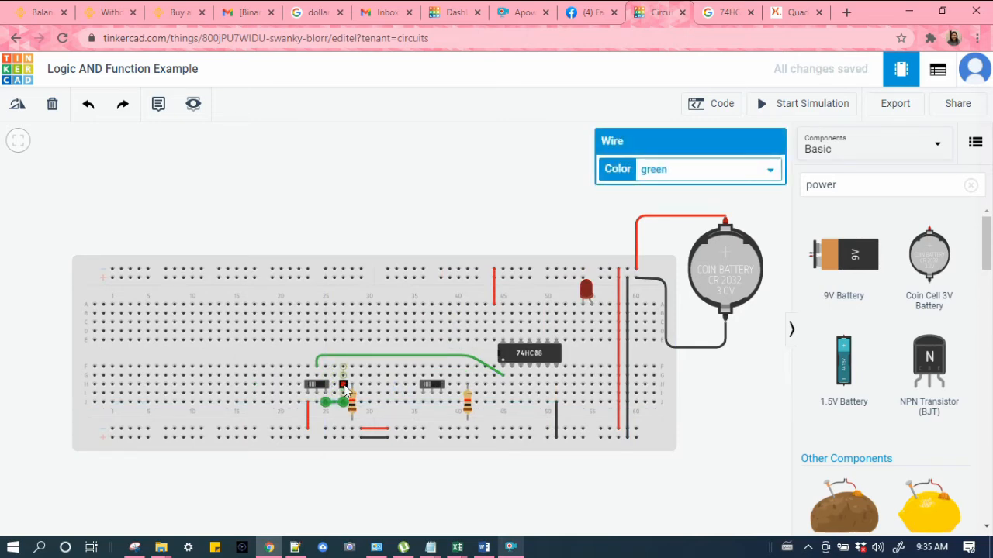
pyautogui.click(352, 378)
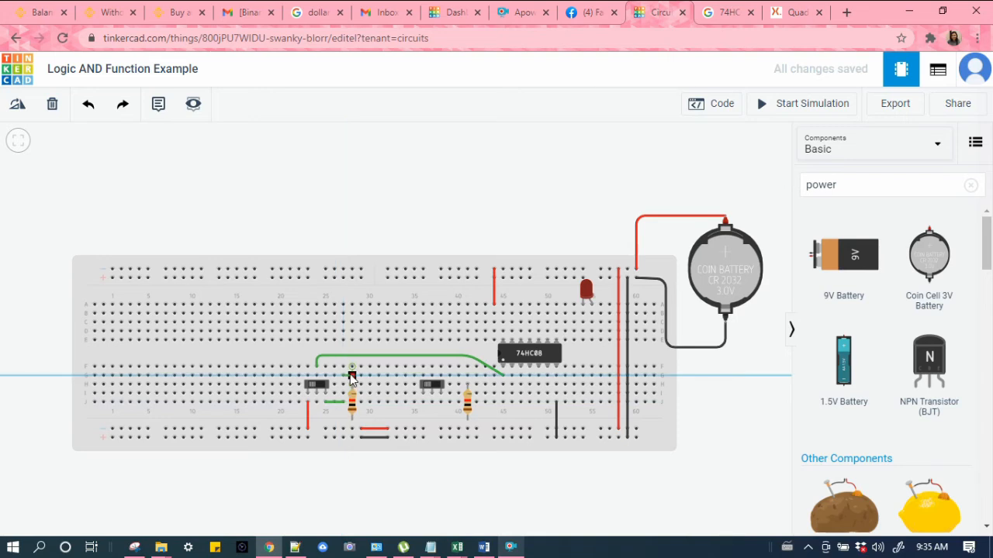
pyautogui.click(352, 378)
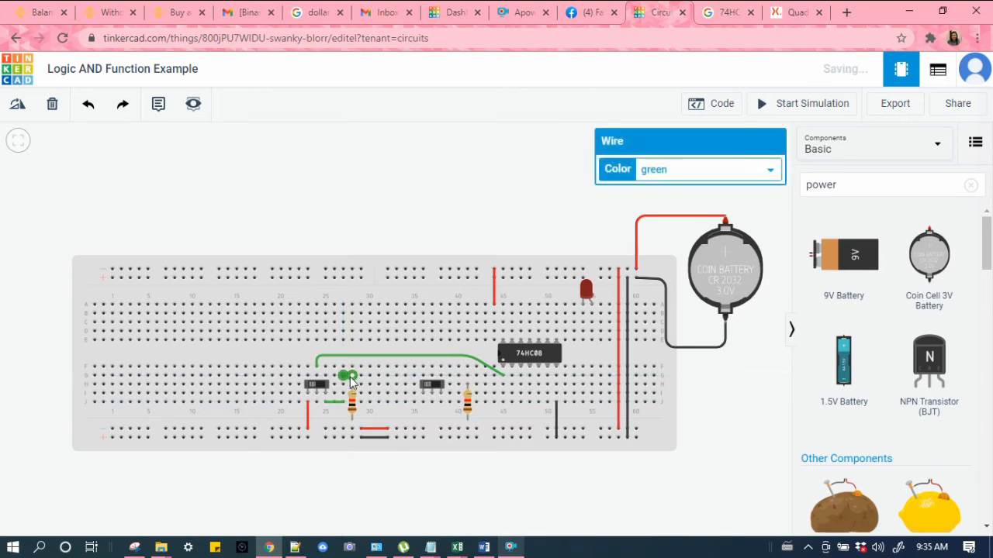
pyautogui.click(352, 423)
pyautogui.click(352, 439)
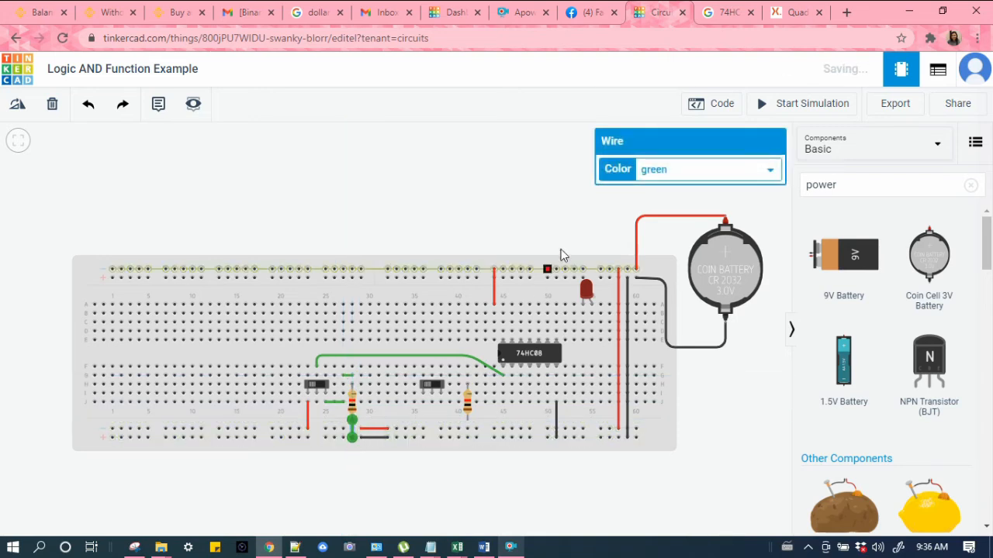
pyautogui.click(709, 168)
pyautogui.click(698, 188)
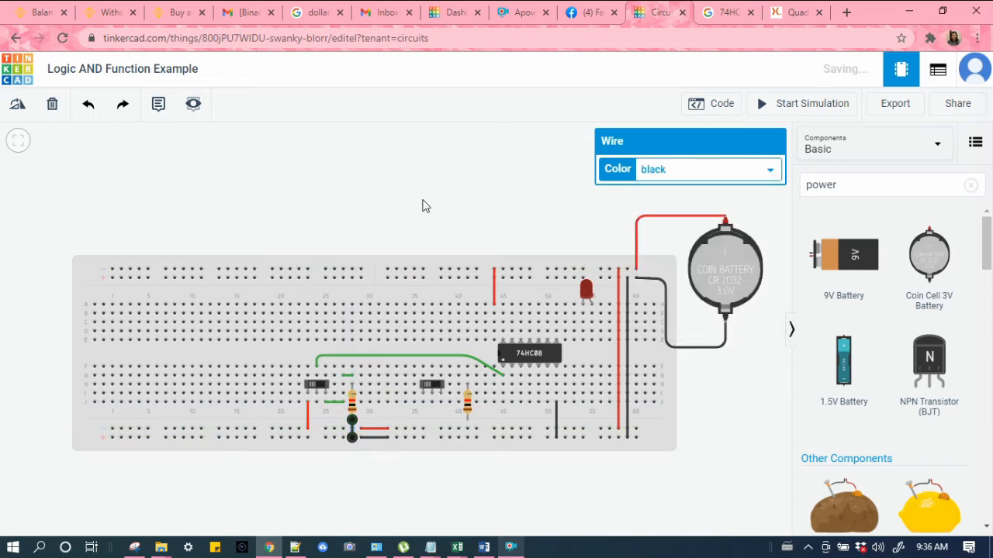
pyautogui.click(417, 204)
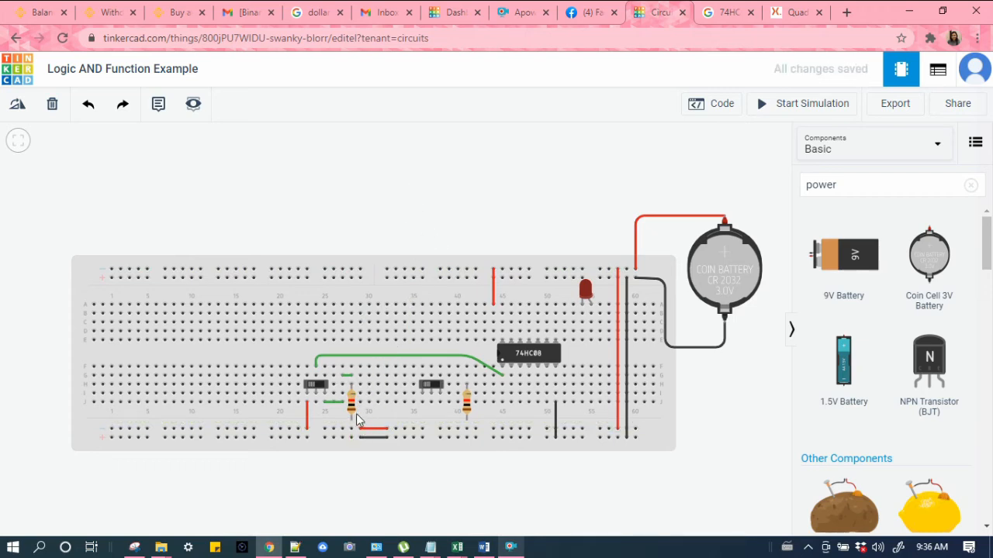
pyautogui.hotkey('ctrl', 'z')
# Step: Rotate the first resistor horizontal and move it beside the first slide switch's pin row
pyautogui.click(351, 411)
pyautogui.click(16, 110)
pyautogui.click(17, 109)
pyautogui.click(17, 109)
pyautogui.moveTo(351, 402); pyautogui.dragTo(362, 386)
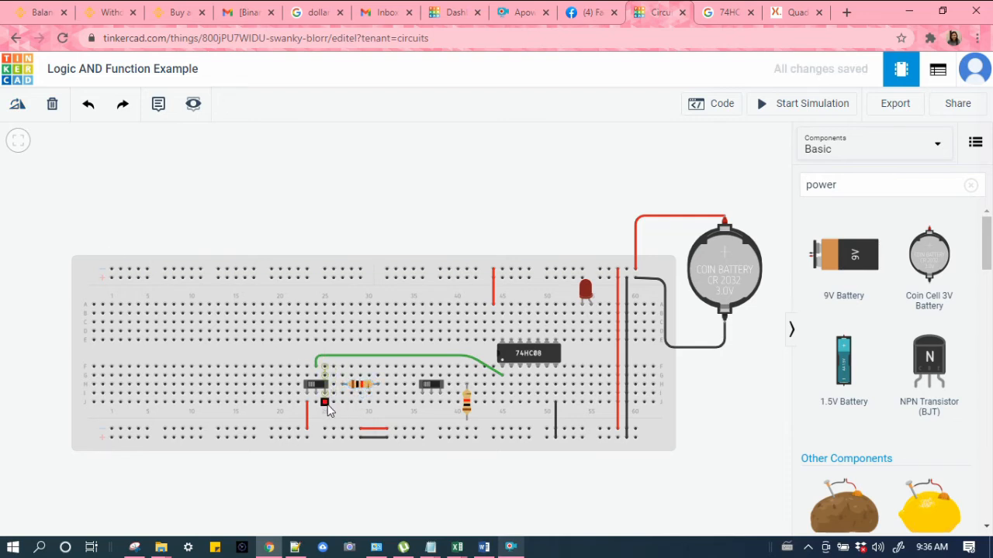
# Step: Add short green wires from the first switch's pin to the resistor's left lead and from its right lead onward
pyautogui.click(324, 402)
pyautogui.click(342, 403)
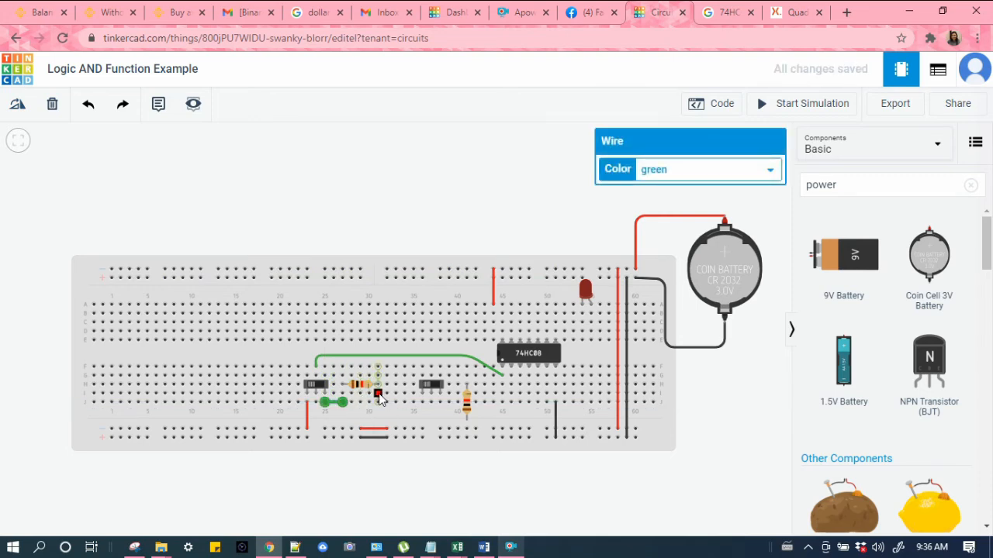
pyautogui.click(379, 403)
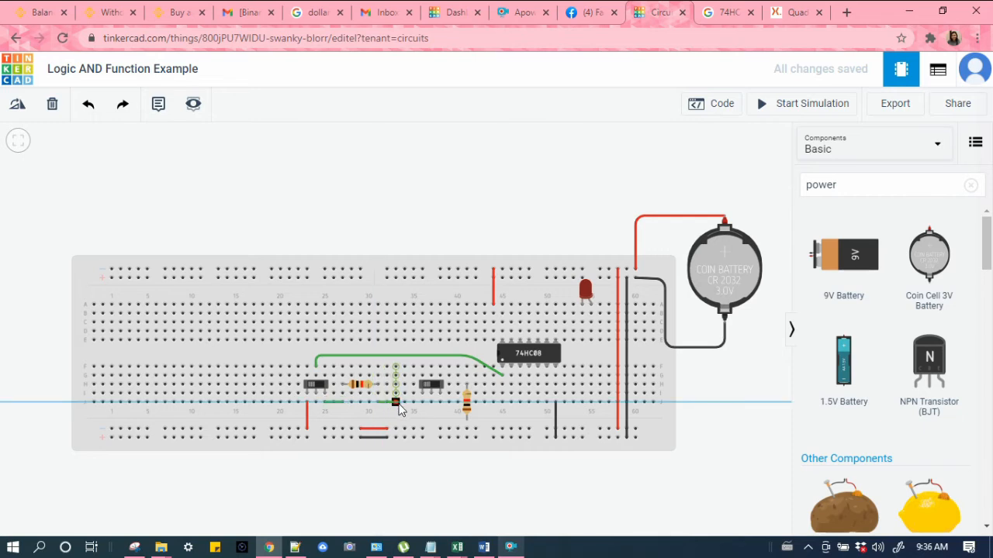
pyautogui.click(397, 403)
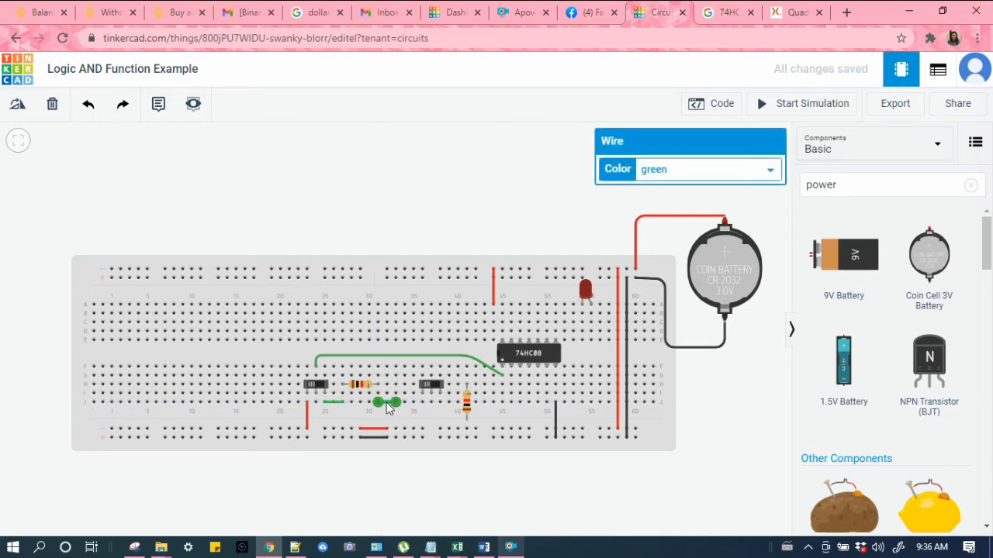
# Step: Run a black wire from the end of the short wire down to the bottom ground rail
pyautogui.moveTo(397, 394); pyautogui.dragTo(396, 393)
pyautogui.click(395, 394)
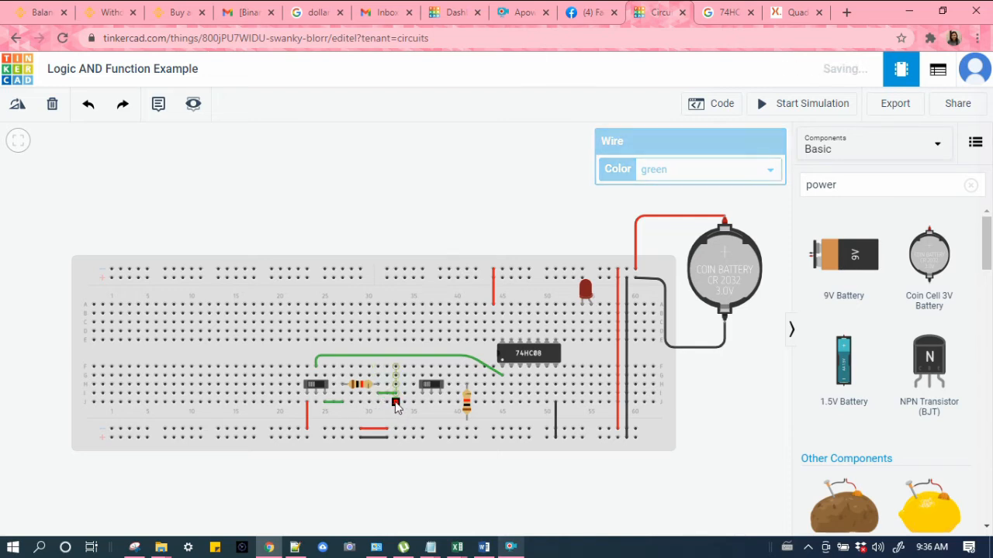
pyautogui.click(396, 439)
pyautogui.click(643, 169)
pyautogui.click(649, 187)
# Step: Recolor the two short wires around the first resistor black
pyautogui.click(383, 394)
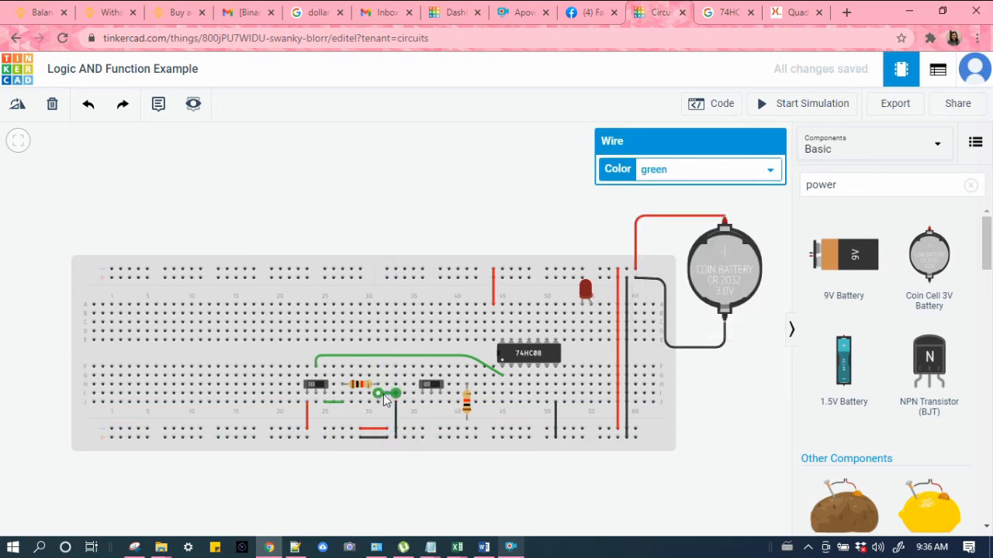
pyautogui.click(657, 174)
pyautogui.click(654, 189)
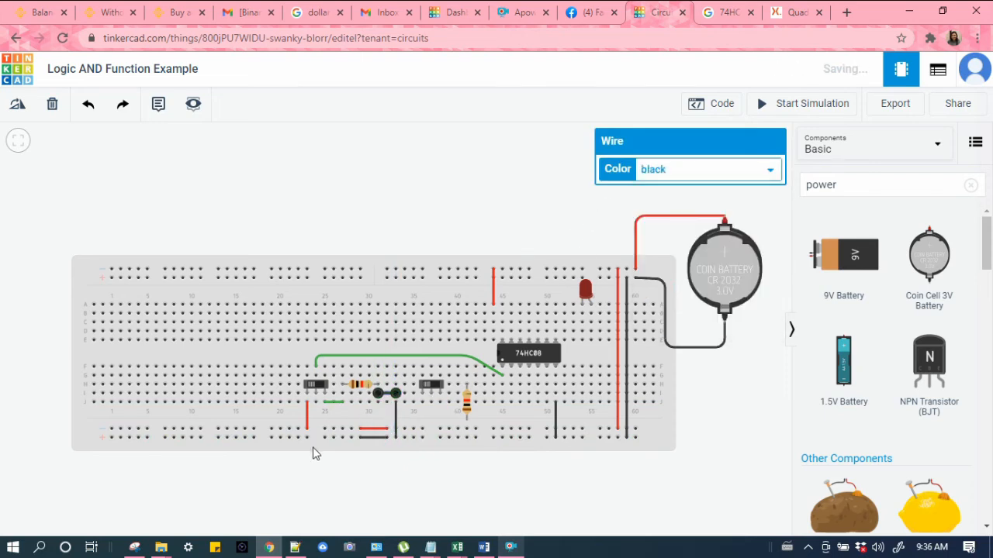
pyautogui.click(403, 207)
pyautogui.click(334, 403)
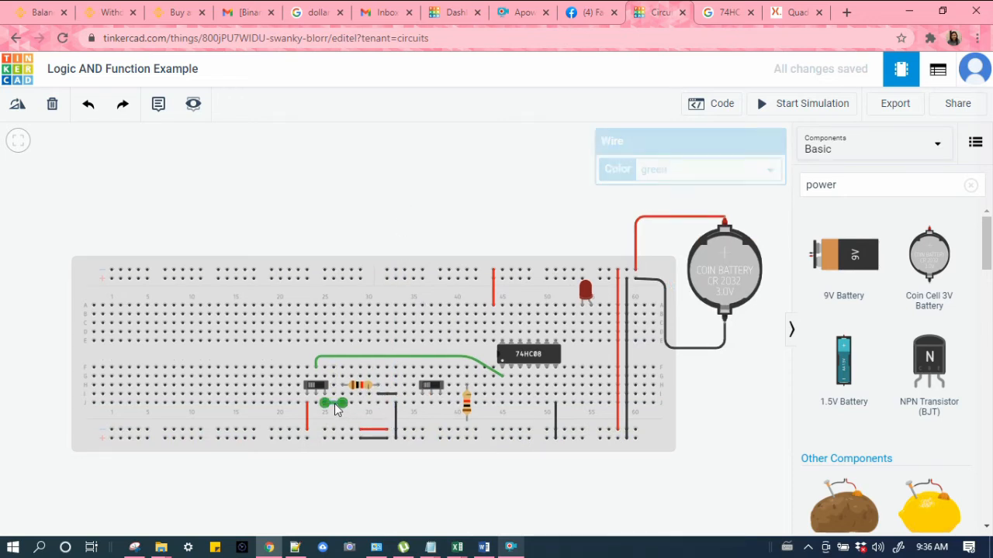
pyautogui.click(660, 178)
pyautogui.click(654, 187)
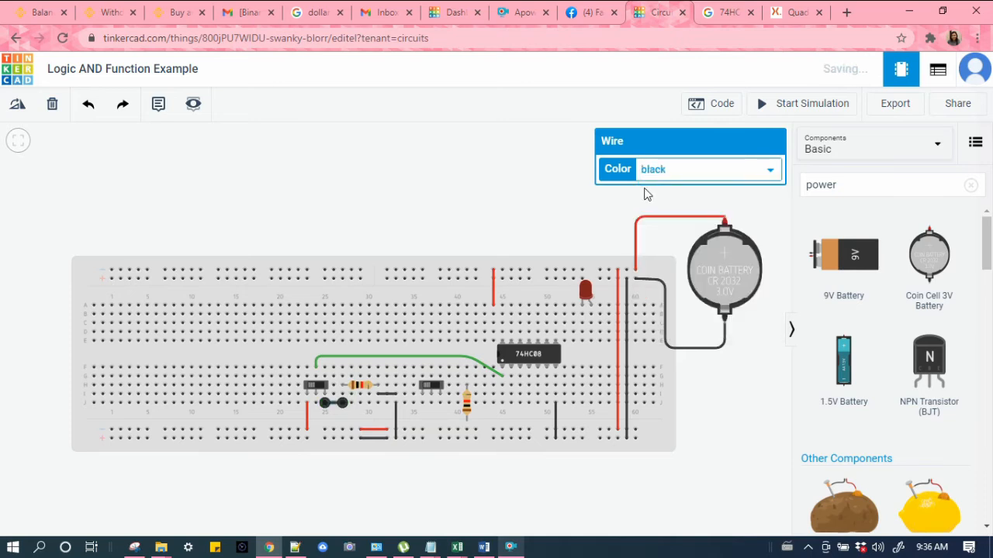
pyautogui.click(427, 198)
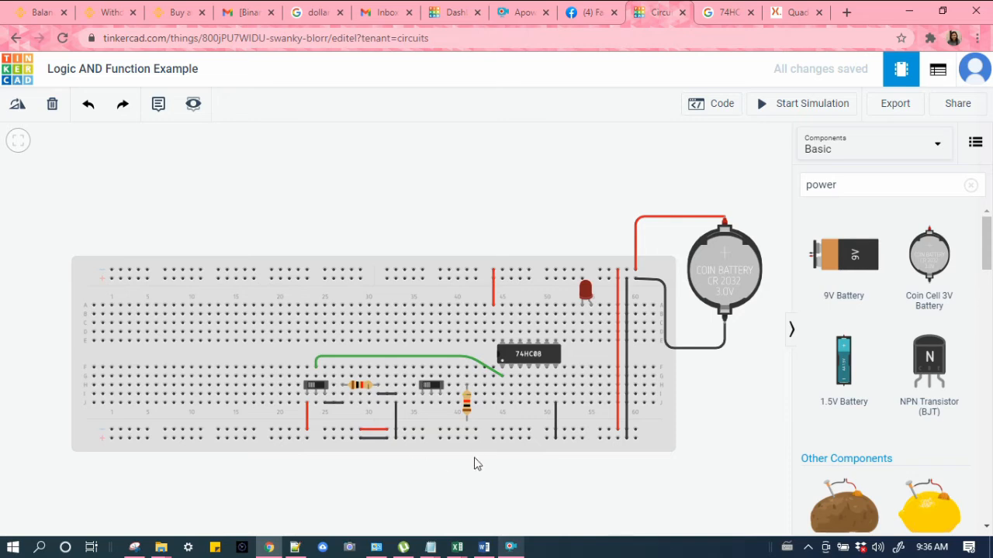
# Step: Add a red wire from the second slide switch's column down to the bottom power rail
pyautogui.click(422, 404)
pyautogui.click(422, 429)
pyautogui.click(680, 166)
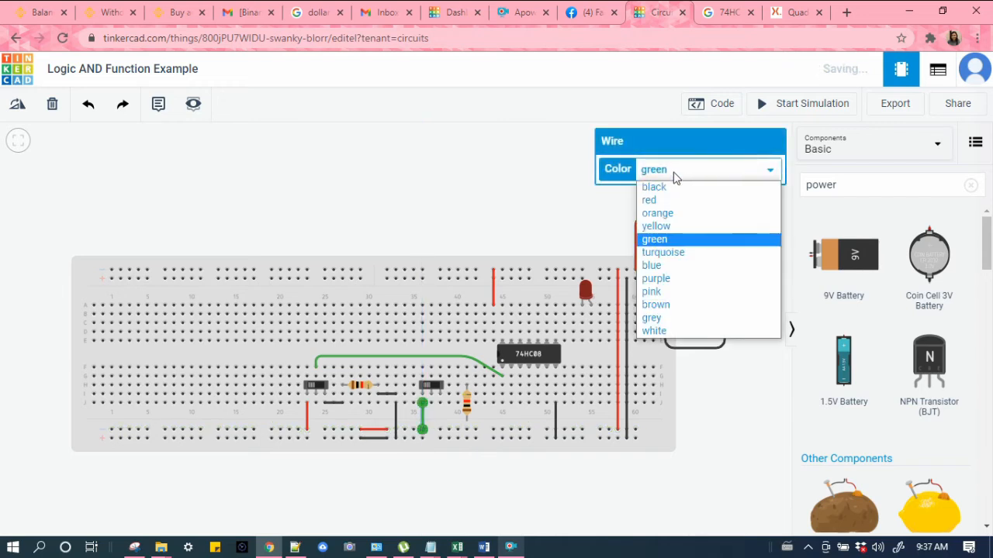
pyautogui.click(666, 201)
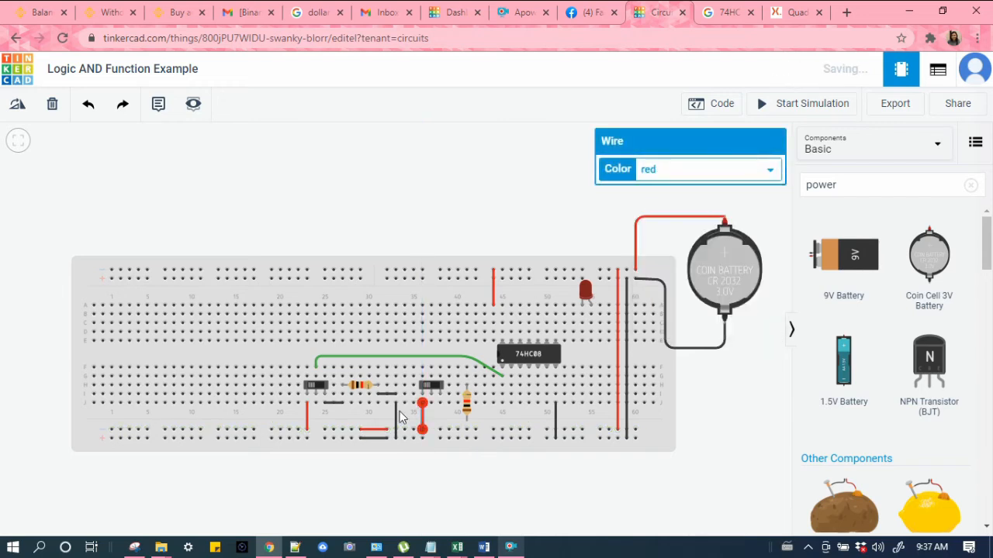
# Step: Rotate the second resistor horizontal and move it beside the second slide switch
pyautogui.click(467, 406)
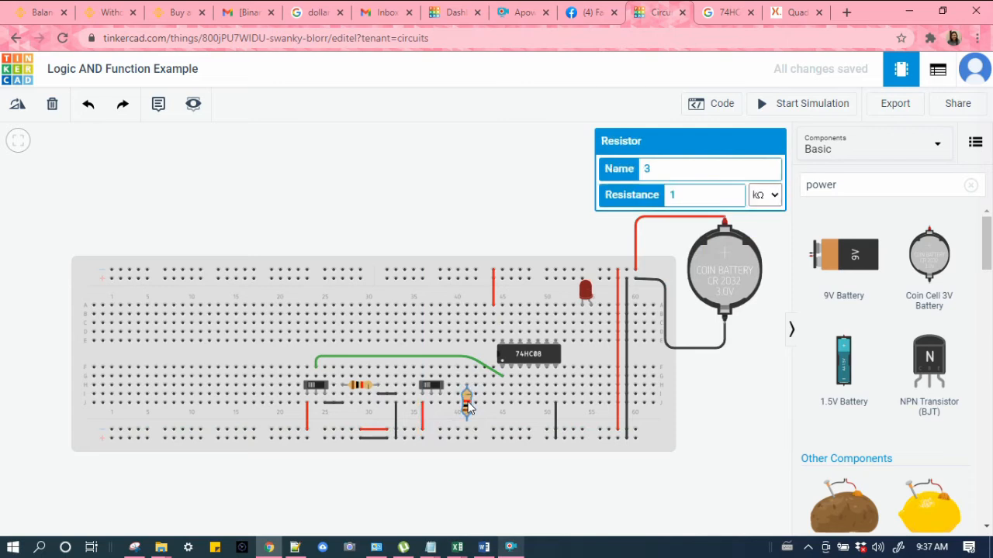
pyautogui.click(17, 106)
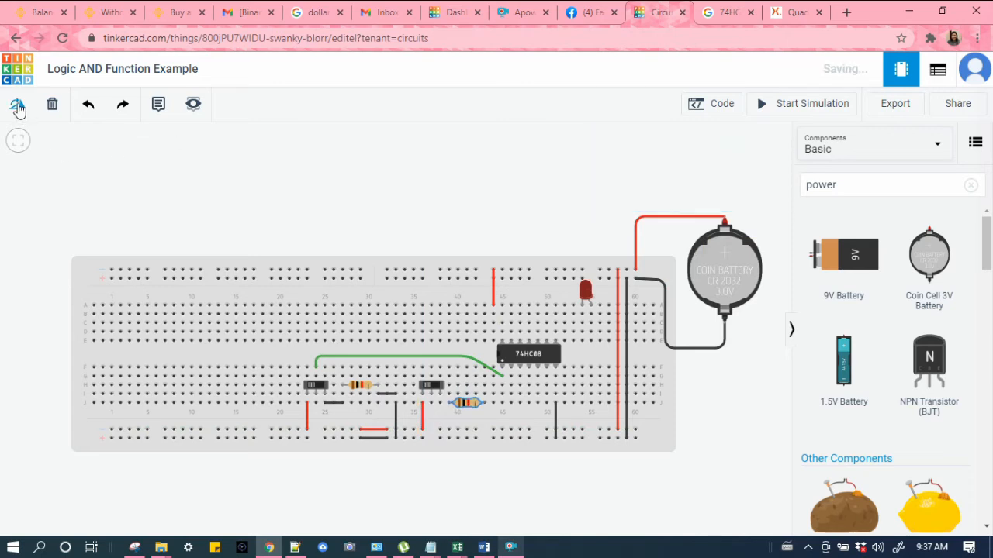
pyautogui.moveTo(464, 409); pyautogui.dragTo(469, 394)
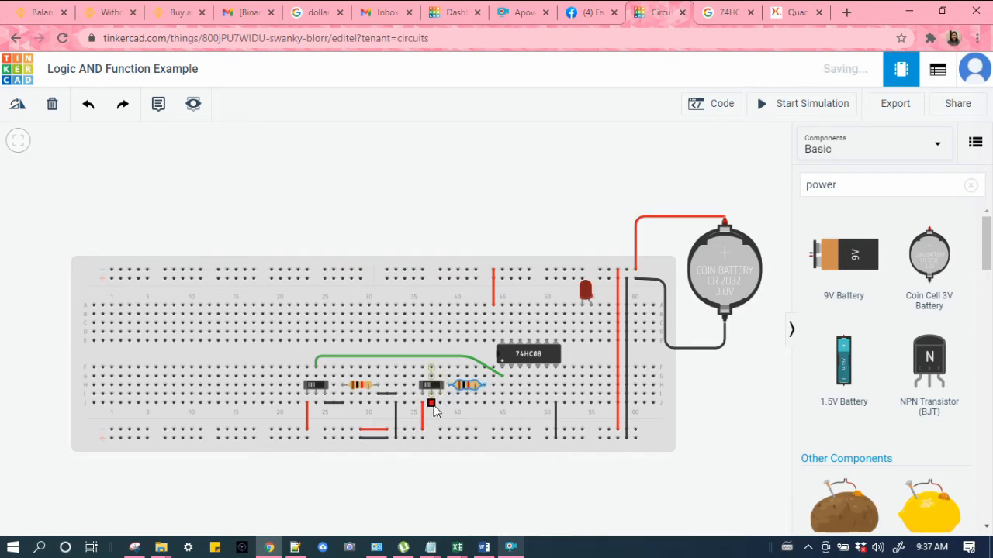
# Step: Route a green wire from the chip's second pin column over to the second slide switch's column
pyautogui.click(510, 389)
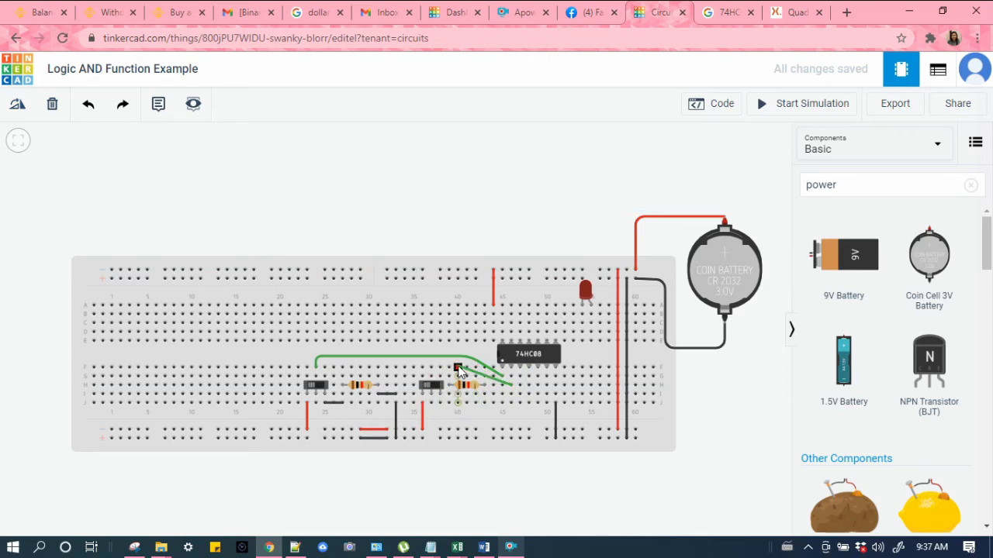
pyautogui.click(470, 362)
pyautogui.click(431, 362)
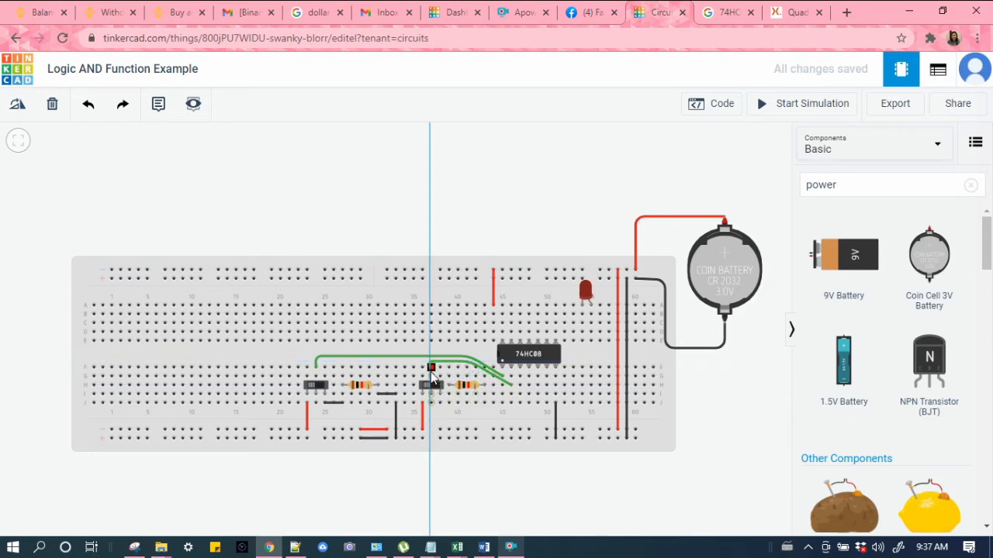
pyautogui.click(431, 369)
pyautogui.click(457, 222)
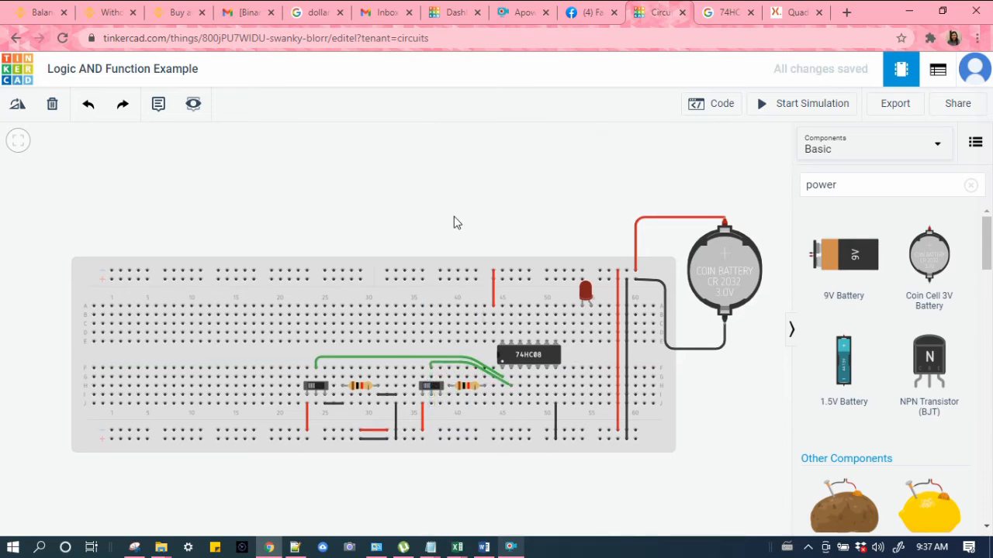
# Step: Add a short black wire from the second switch's pin to the second resistor's left lead
pyautogui.click(440, 404)
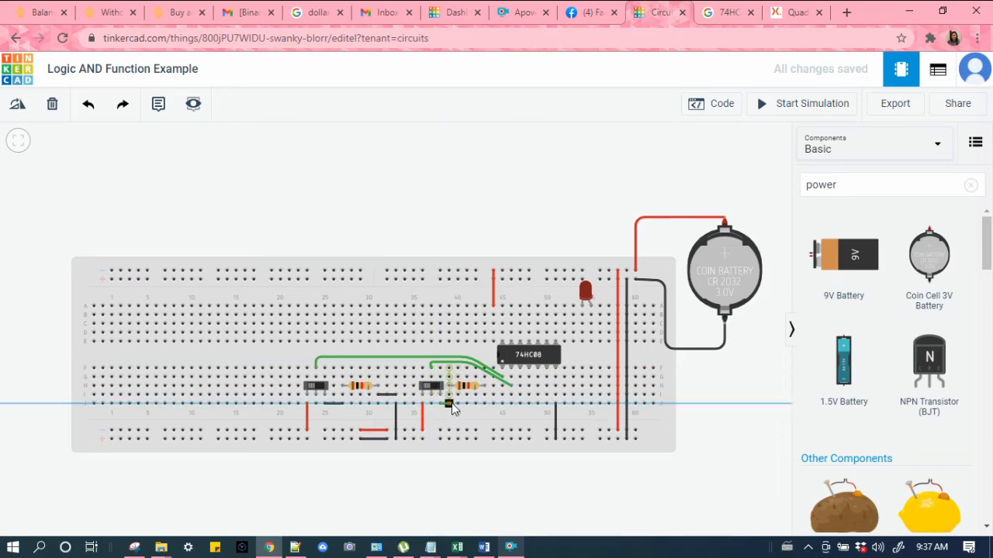
pyautogui.click(452, 404)
pyautogui.click(650, 172)
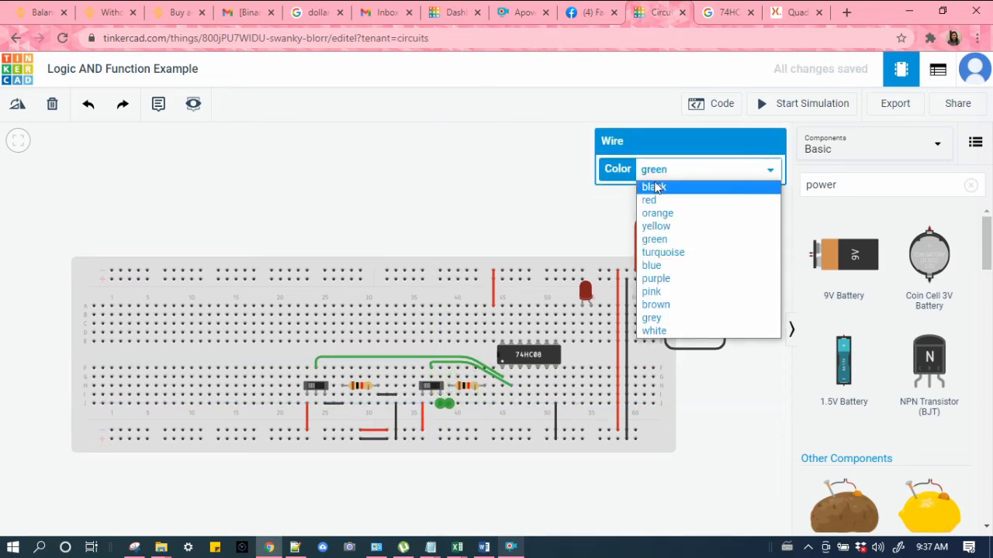
pyautogui.click(653, 187)
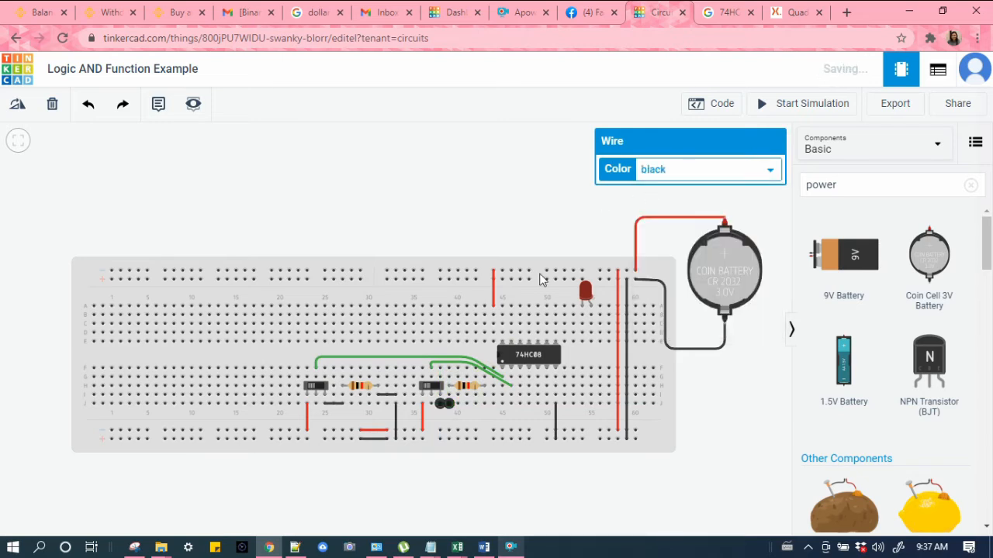
# Step: Connect the second resistor's right lead to the bottom ground rail with black wires
pyautogui.click(484, 404)
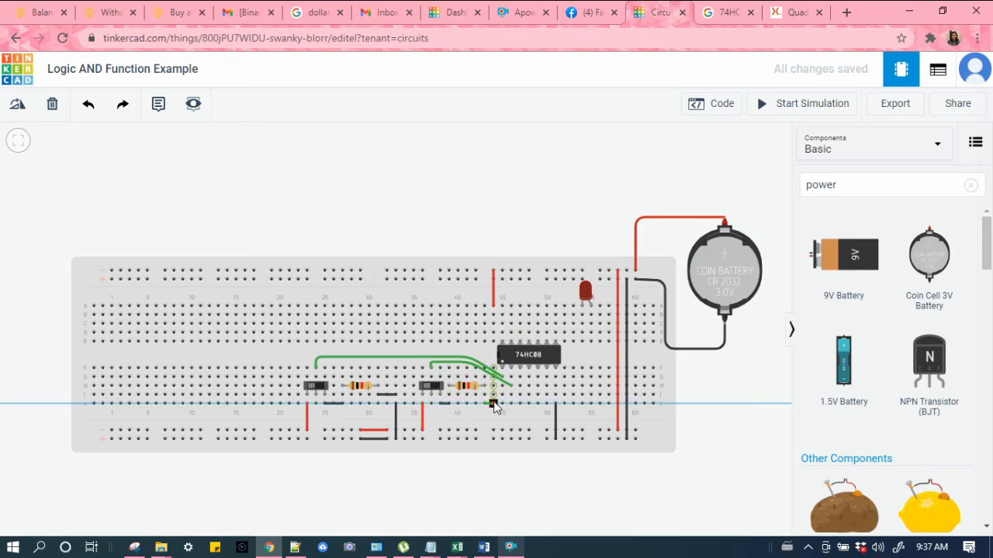
pyautogui.click(493, 405)
pyautogui.click(675, 170)
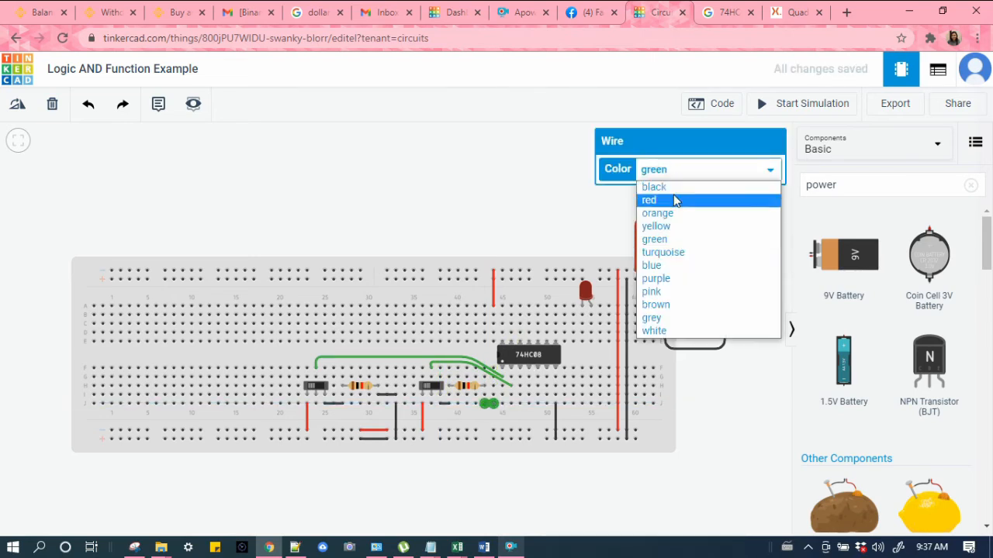
pyautogui.click(675, 187)
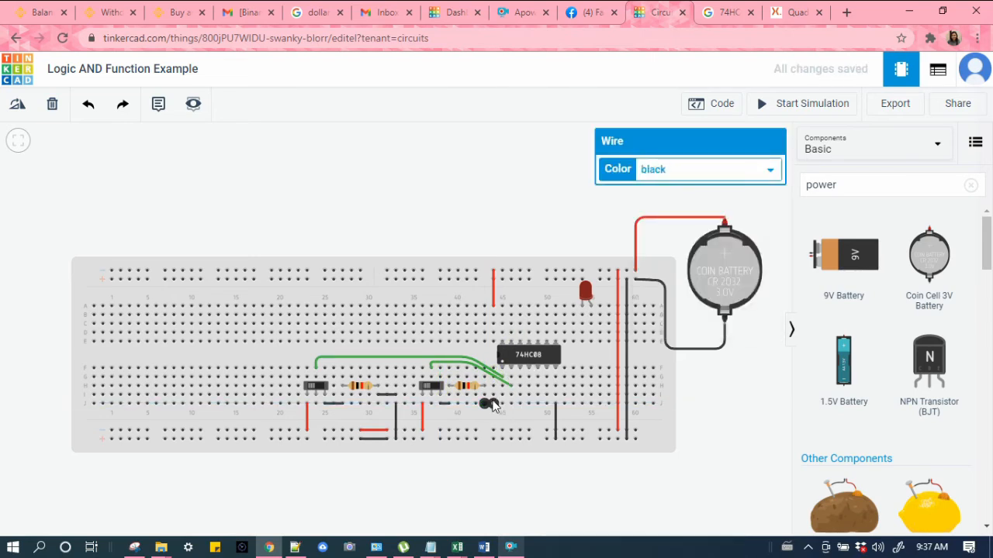
pyautogui.moveTo(492, 402); pyautogui.dragTo(489, 396)
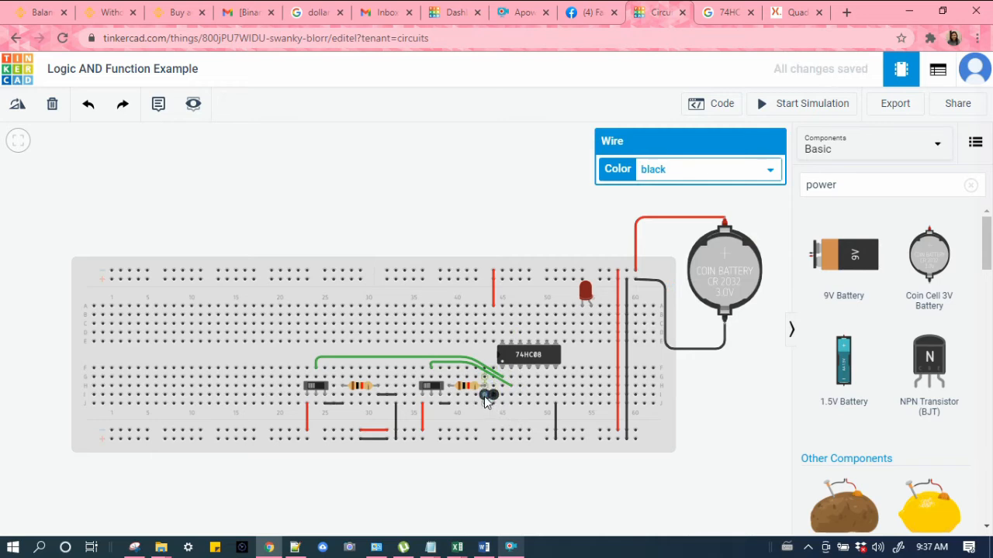
pyautogui.click(495, 402)
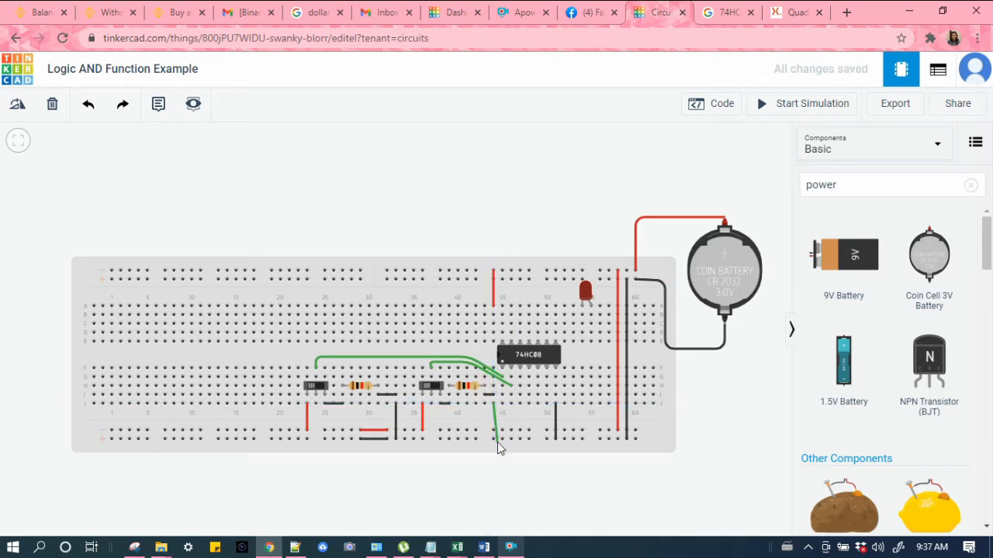
pyautogui.click(494, 438)
pyautogui.click(698, 170)
pyautogui.click(675, 187)
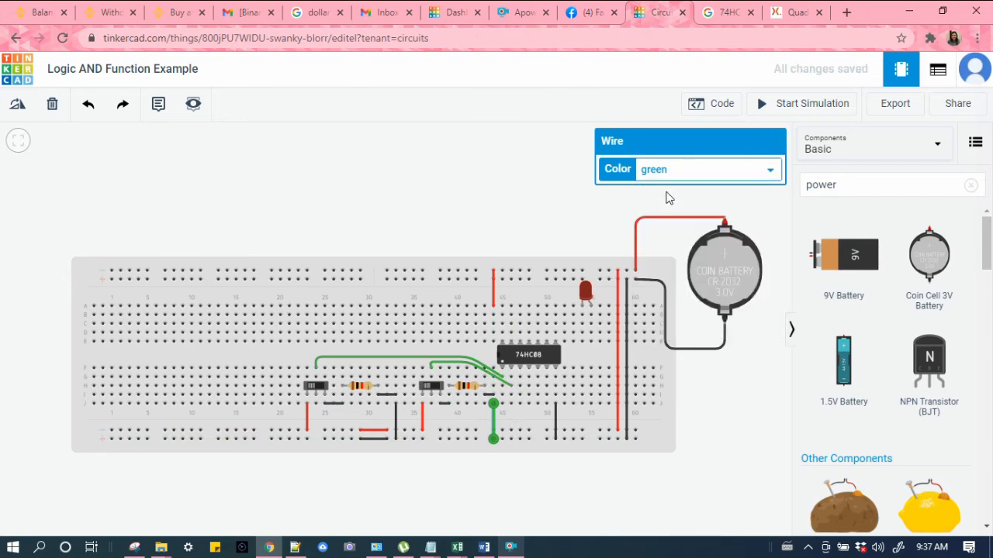
pyautogui.click(442, 198)
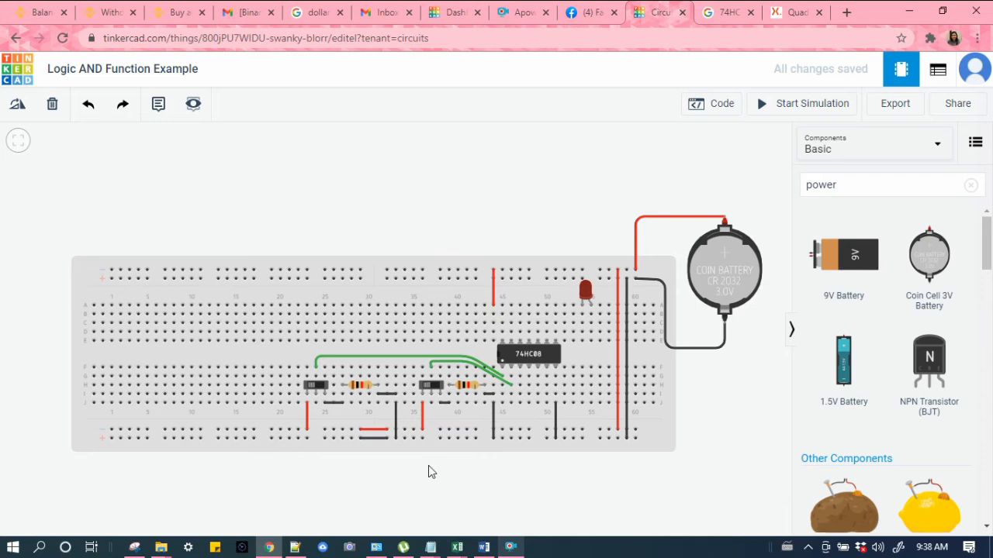
pyautogui.click(313, 385)
pyautogui.moveTo(313, 386); pyautogui.dragTo(292, 386)
pyautogui.click(305, 409)
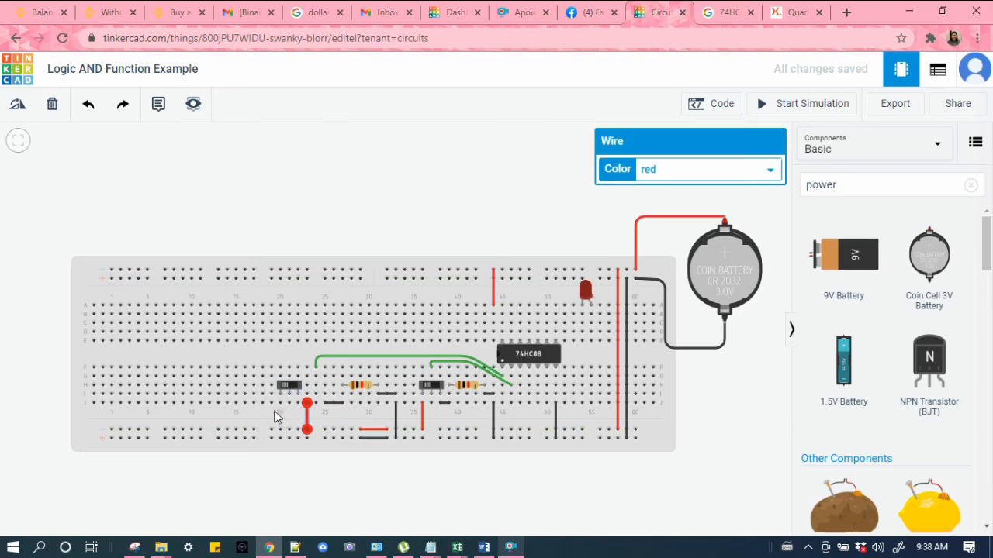
pyautogui.hotkey('ctrl', 'z')
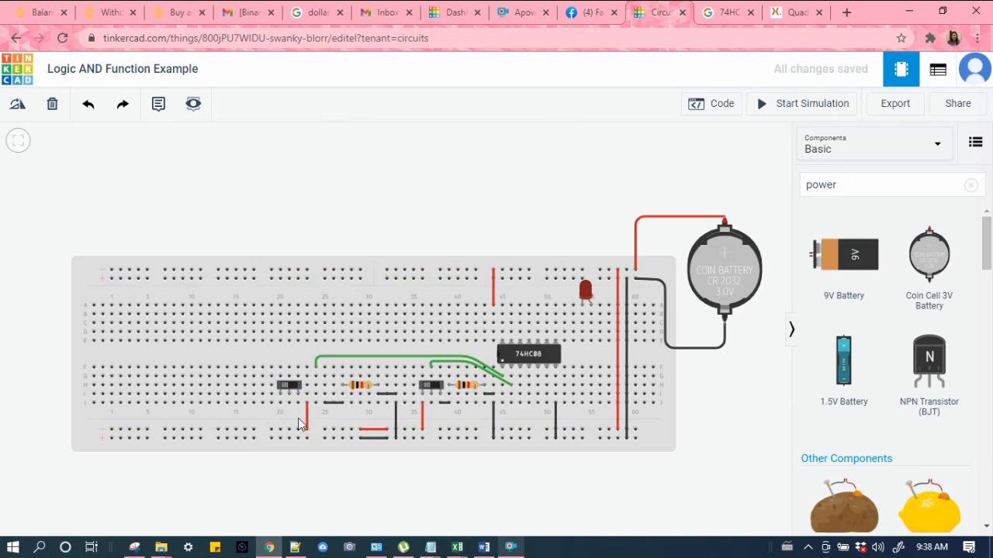
pyautogui.hotkey('ctrl', 'z')
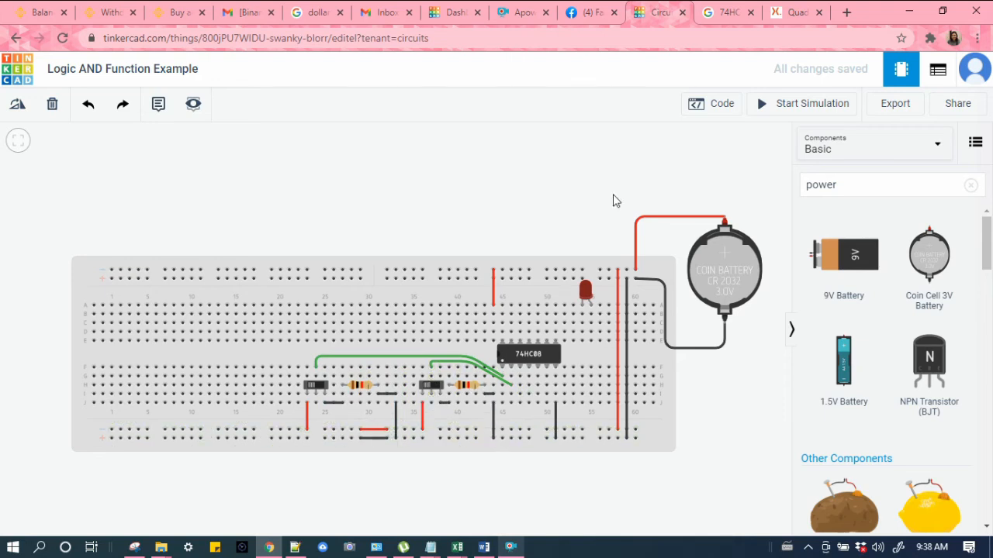
# Step: Consult the 74HC08 pinout image, then route a green wire from the chip's output pin row across to the LED's column
pyautogui.click(734, 11)
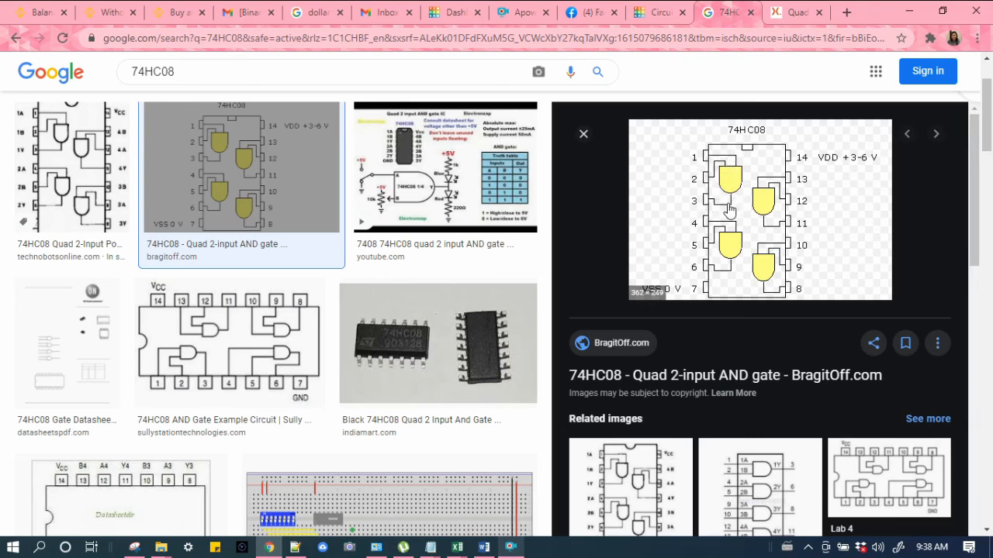
pyautogui.click(663, 9)
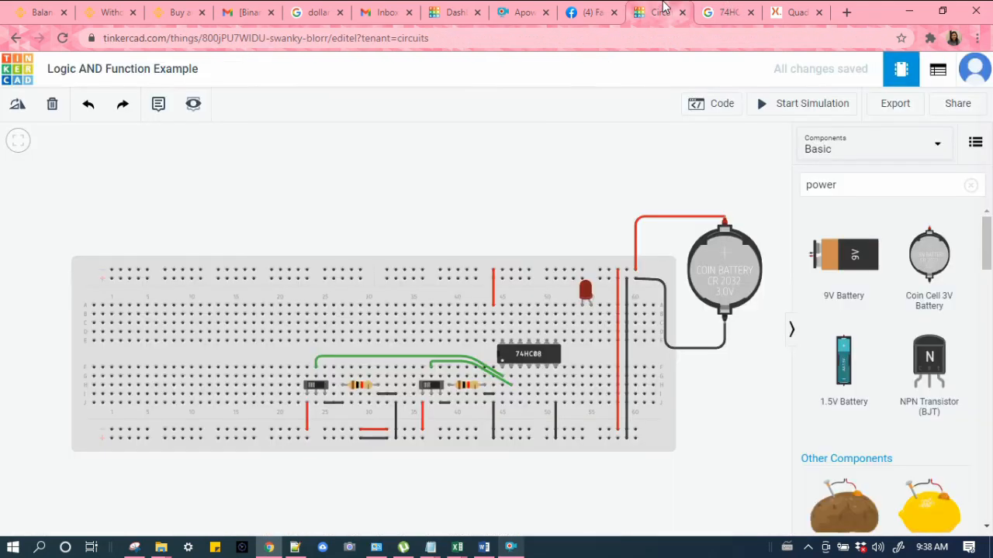
pyautogui.click(521, 386)
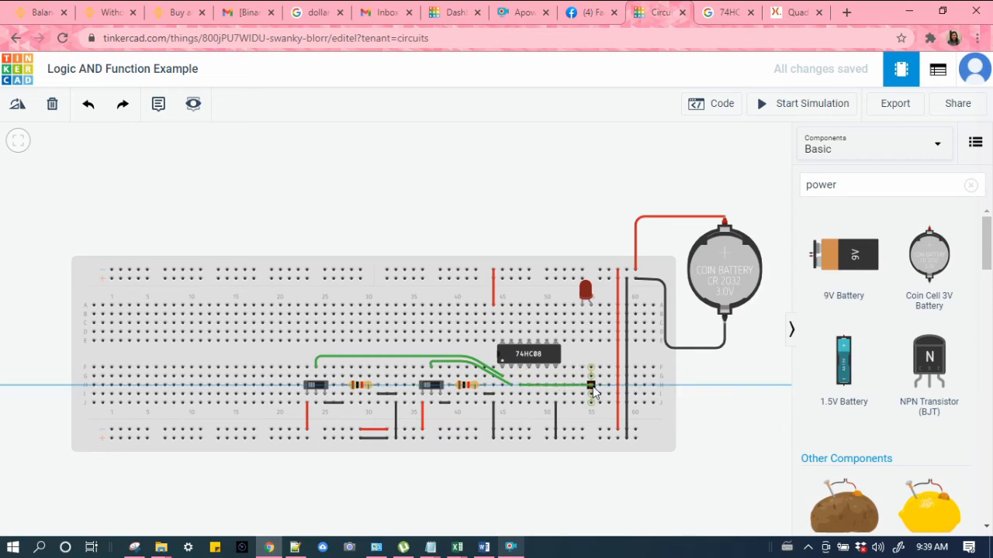
pyautogui.click(591, 387)
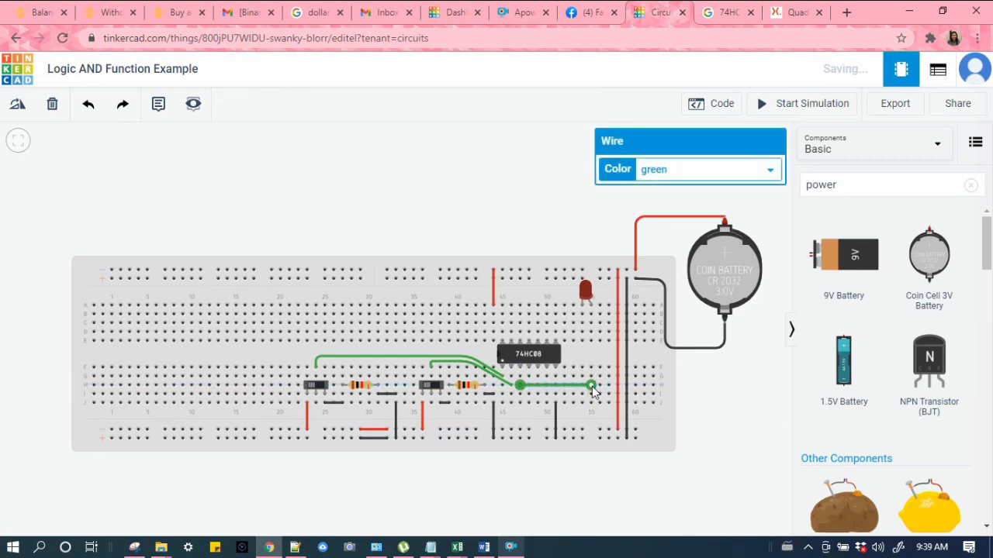
# Step: Draw a green wire up the LED's column toward the LED's lead
pyautogui.click(591, 369)
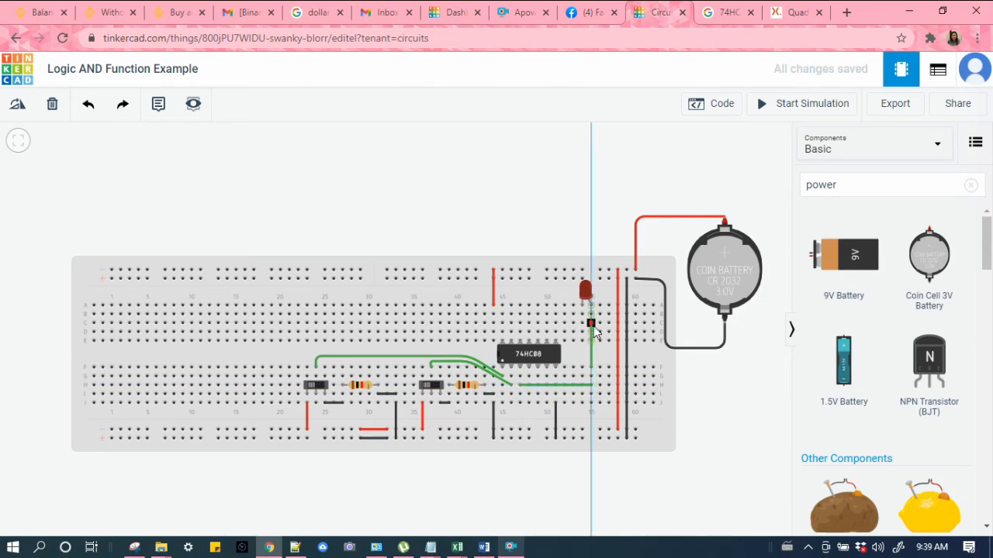
pyautogui.click(591, 320)
pyautogui.click(560, 210)
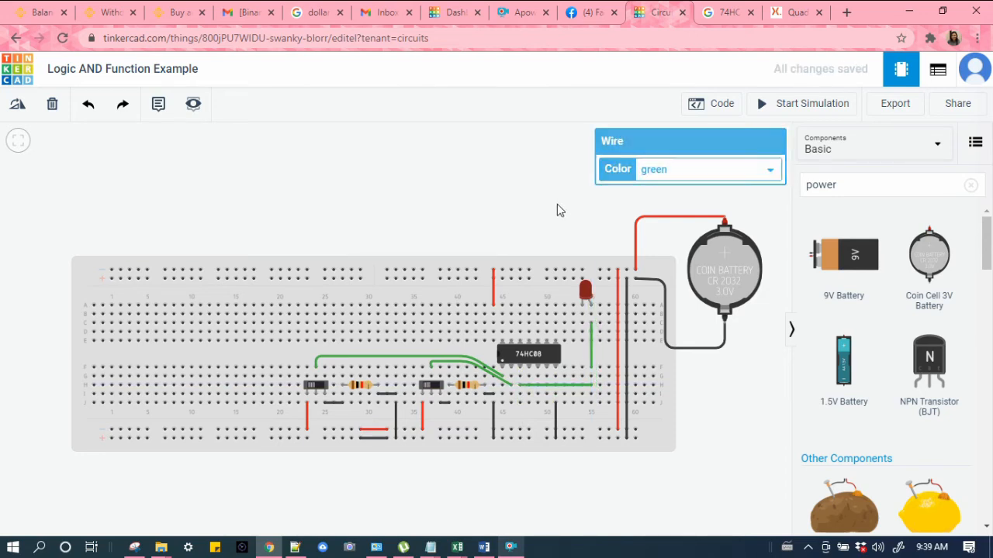
pyautogui.click(591, 326)
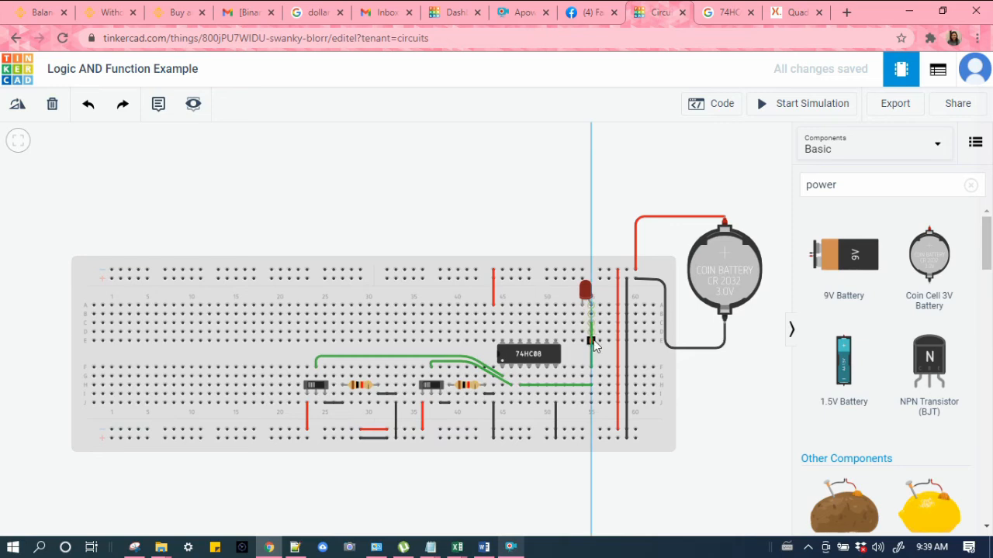
pyautogui.click(532, 182)
pyautogui.press('Escape')
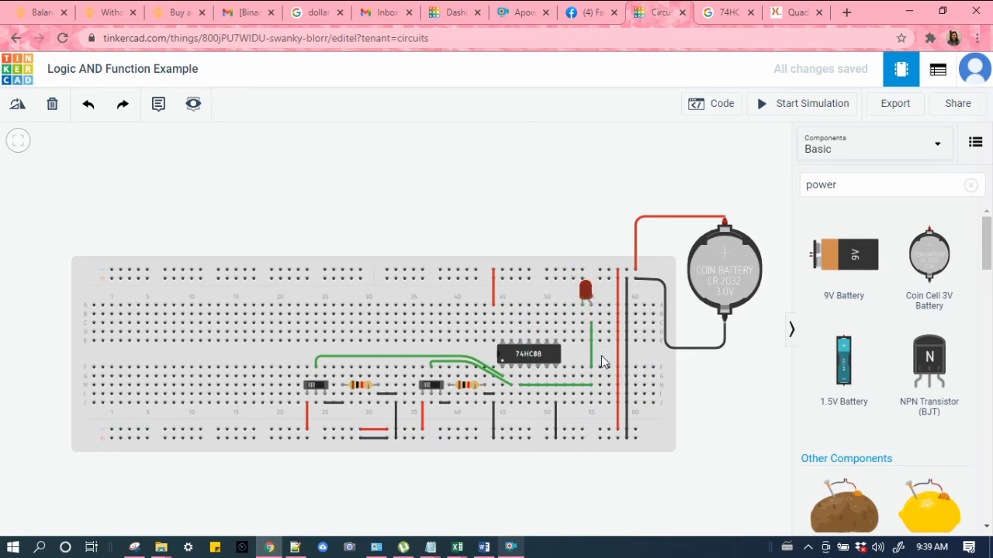
# Step: Delete that vertical wire and draw a shorter green wire up the LED's column from the output row
pyautogui.click(592, 332)
pyautogui.press('Delete')
pyautogui.click(591, 343)
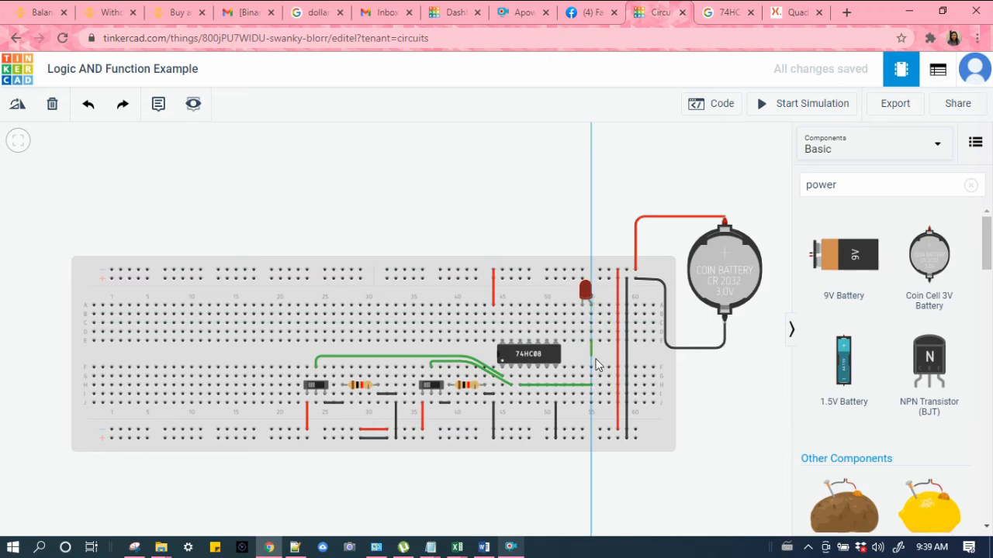
pyautogui.click(591, 367)
pyautogui.click(486, 192)
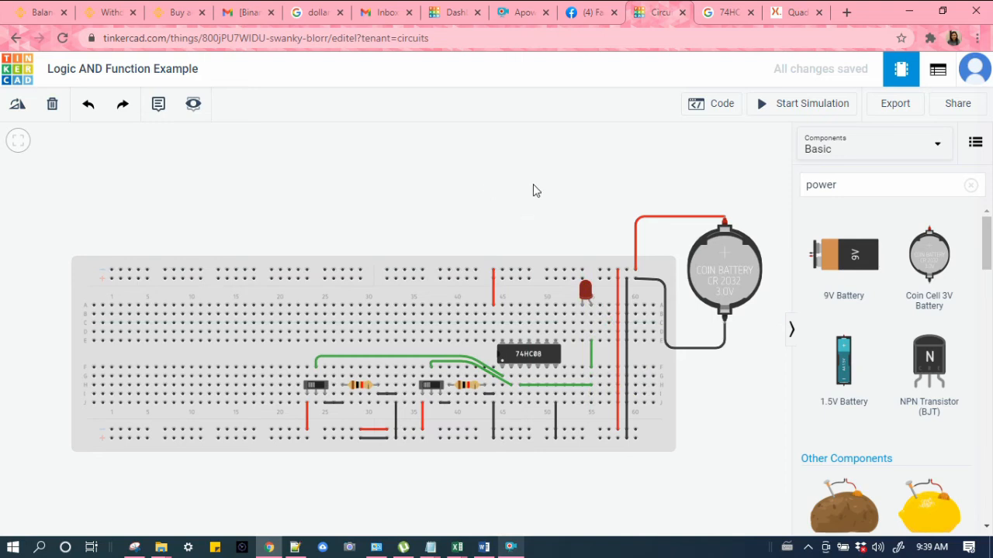
# Step: Move the LED down one row and connect its other lead to the top rail with a black wire
pyautogui.click(585, 292)
pyautogui.moveTo(585, 292)
pyautogui.mouseDown()
pyautogui.moveTo(585, 316)
pyautogui.moveTo(585, 306)
pyautogui.mouseUp()
pyautogui.click(582, 305)
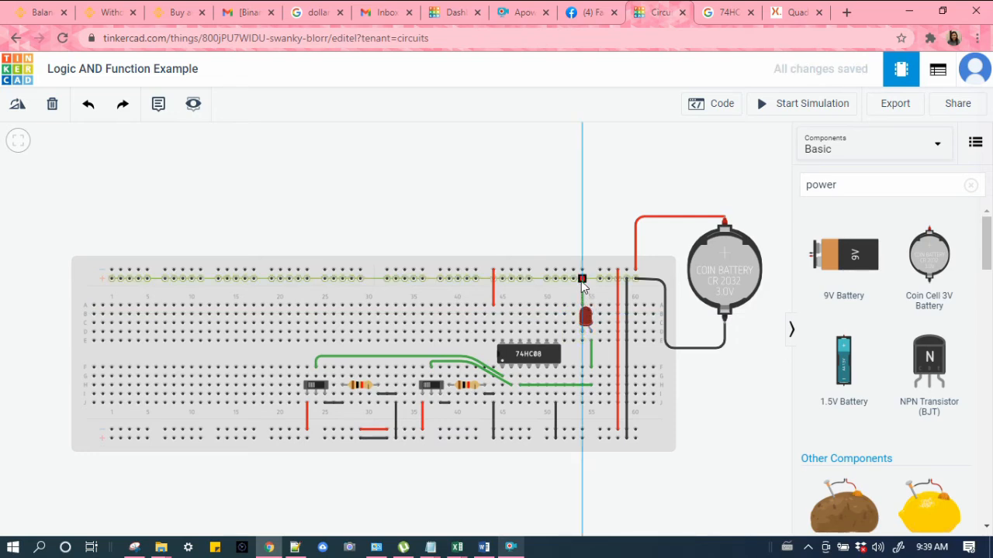
pyautogui.click(582, 280)
pyautogui.click(651, 169)
pyautogui.click(650, 185)
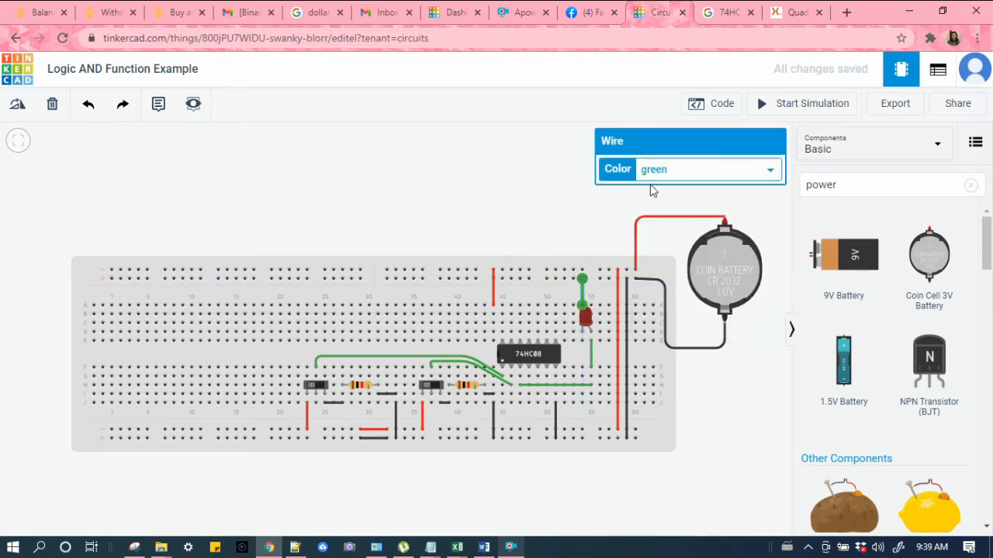
pyautogui.click(505, 183)
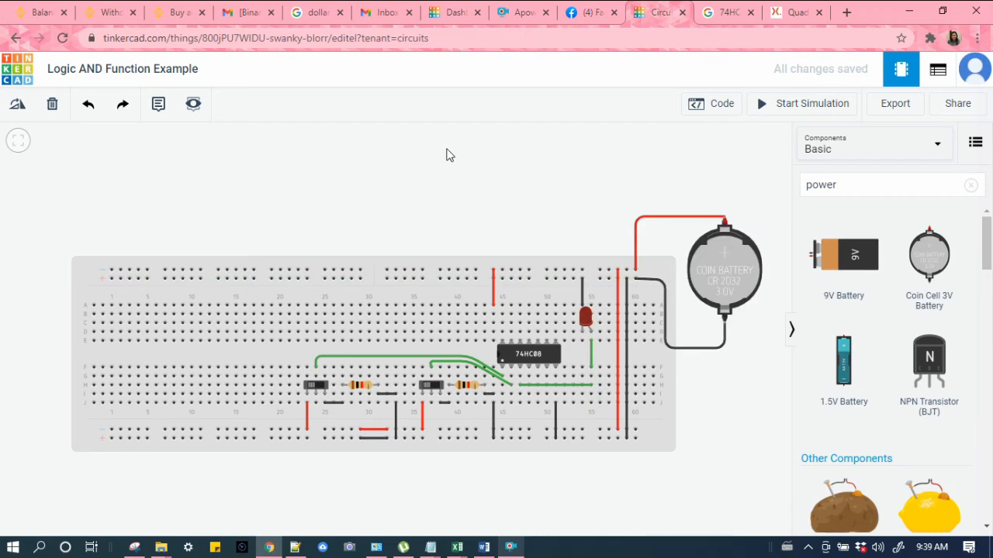
# Step: Shift the red power wire over to the chip's VCC pin column
pyautogui.click(494, 285)
pyautogui.moveTo(494, 305); pyautogui.dragTo(504, 272)
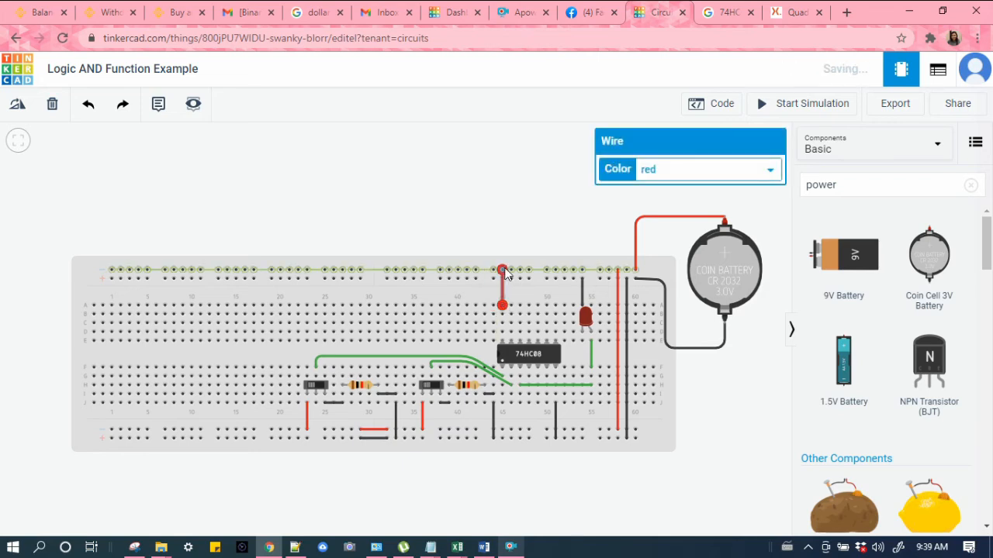
pyautogui.click(486, 187)
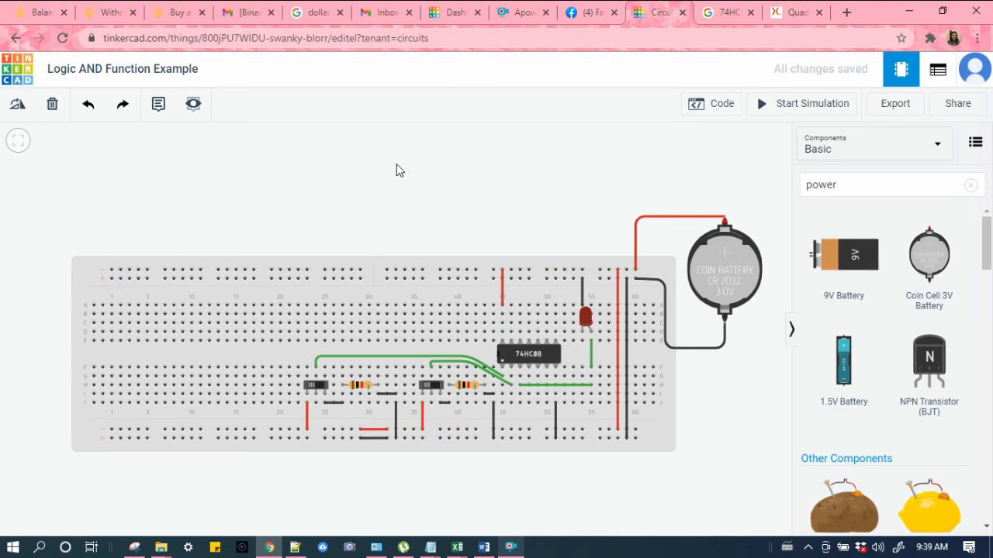
# Step: Start the simulation and toggle both slide switches through their on and off combinations to test the LED
pyautogui.click(785, 109)
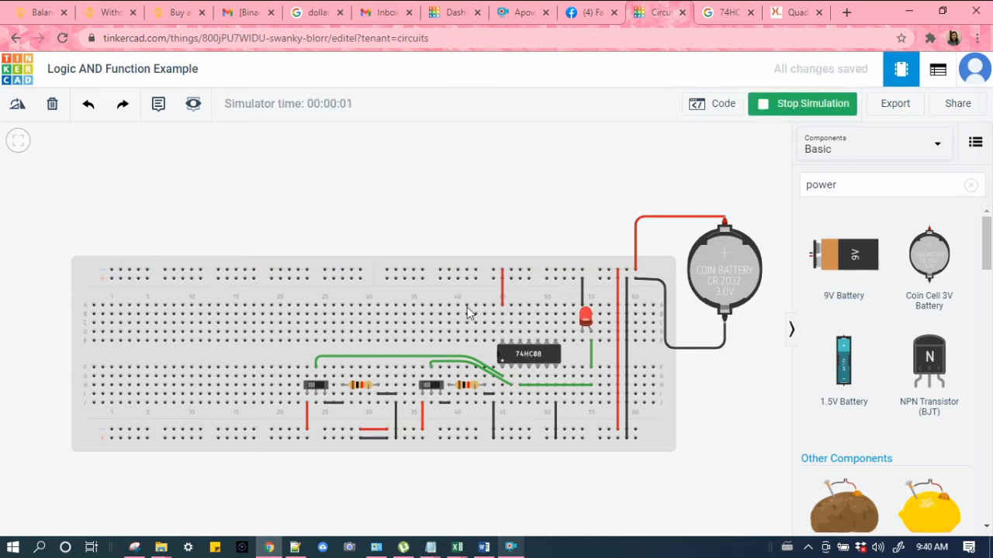
pyautogui.click(316, 387)
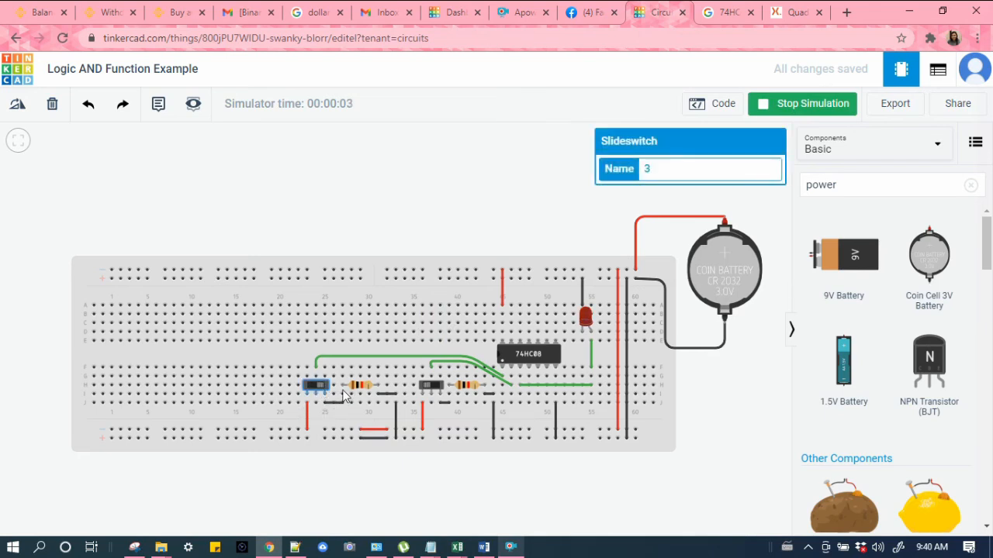
pyautogui.click(437, 386)
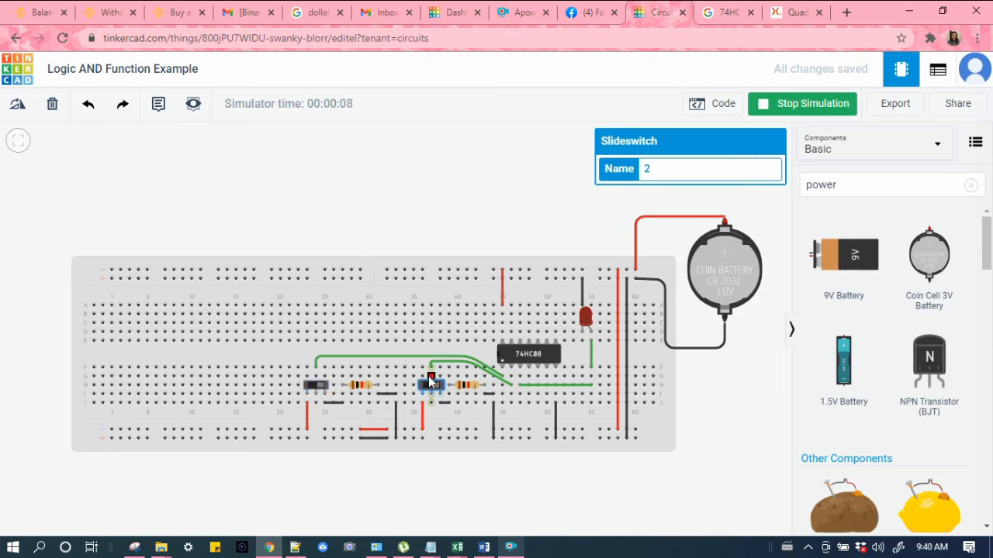
pyautogui.click(426, 387)
pyautogui.click(313, 386)
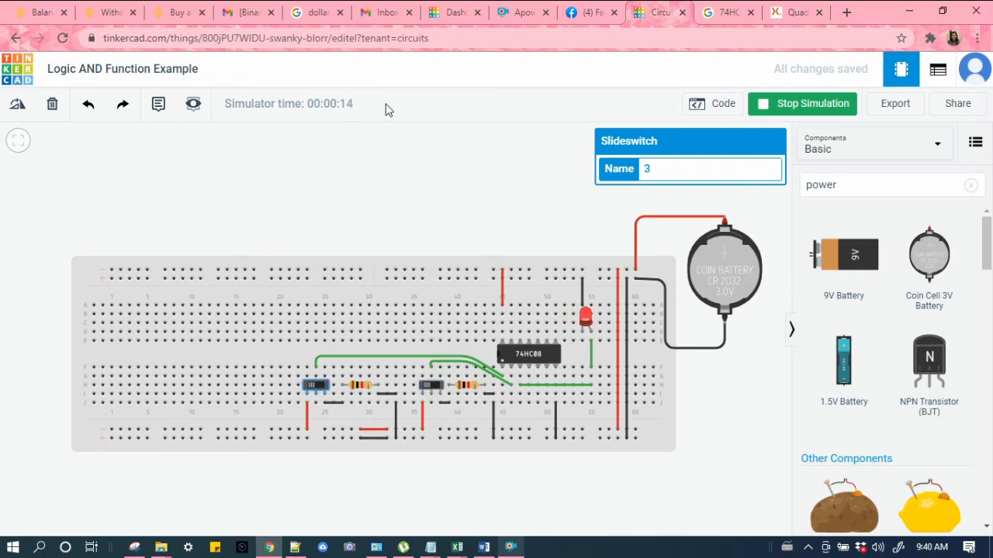
pyautogui.click(416, 175)
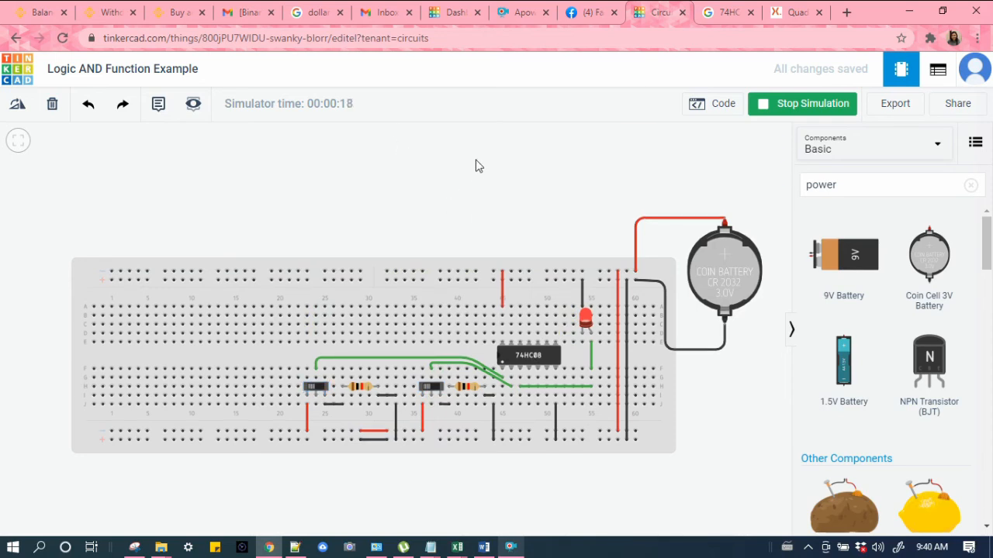
pyautogui.click(433, 389)
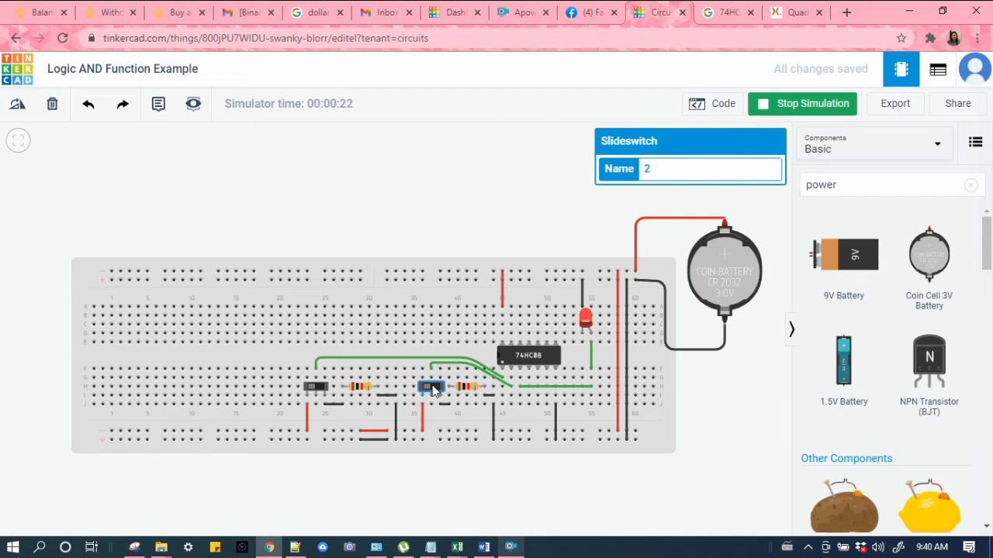
pyautogui.click(318, 391)
pyautogui.click(318, 391)
pyautogui.click(317, 391)
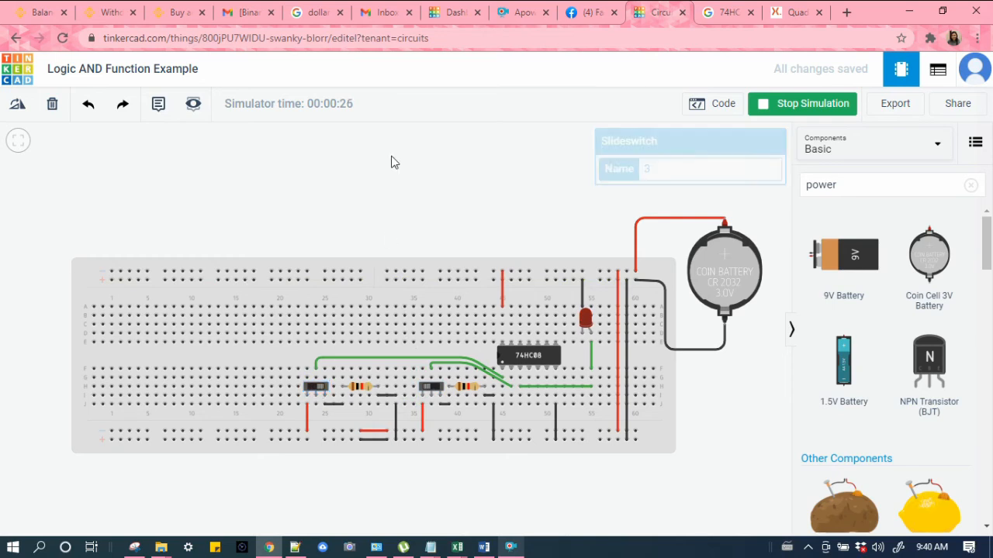
pyautogui.click(315, 388)
pyautogui.click(434, 389)
pyautogui.click(434, 388)
pyautogui.click(434, 388)
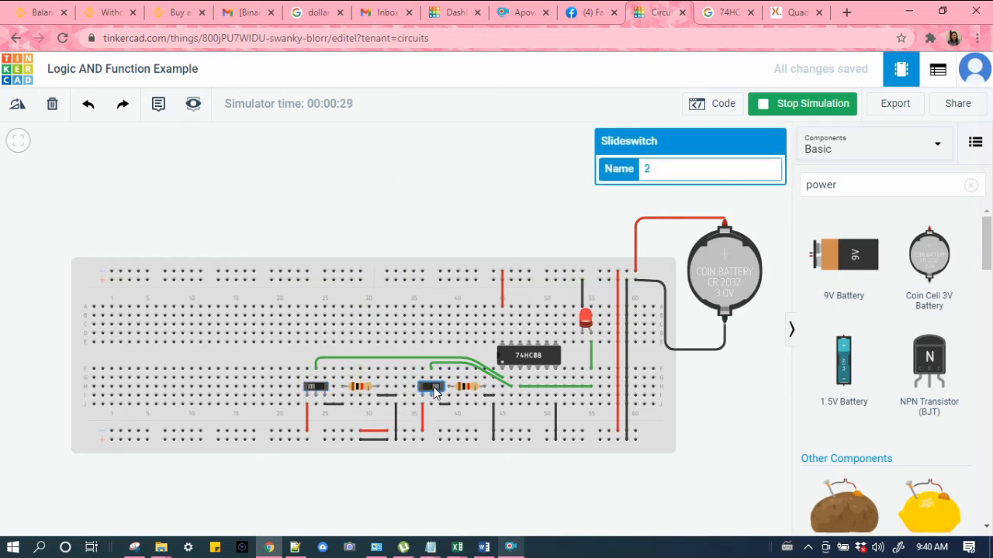
pyautogui.click(318, 389)
pyautogui.click(431, 388)
pyautogui.click(312, 387)
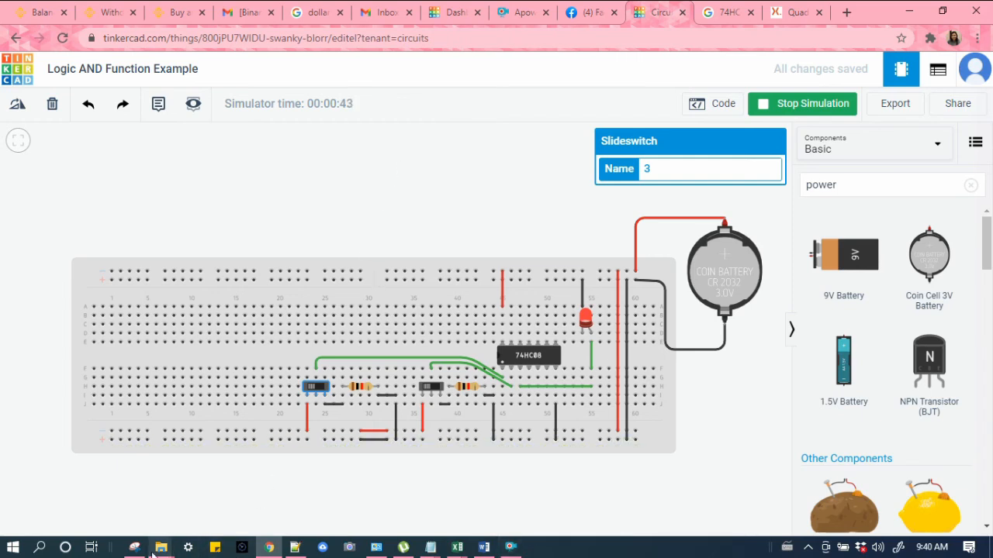
# Step: Open Notepad through the Windows search
pyautogui.click(428, 549)
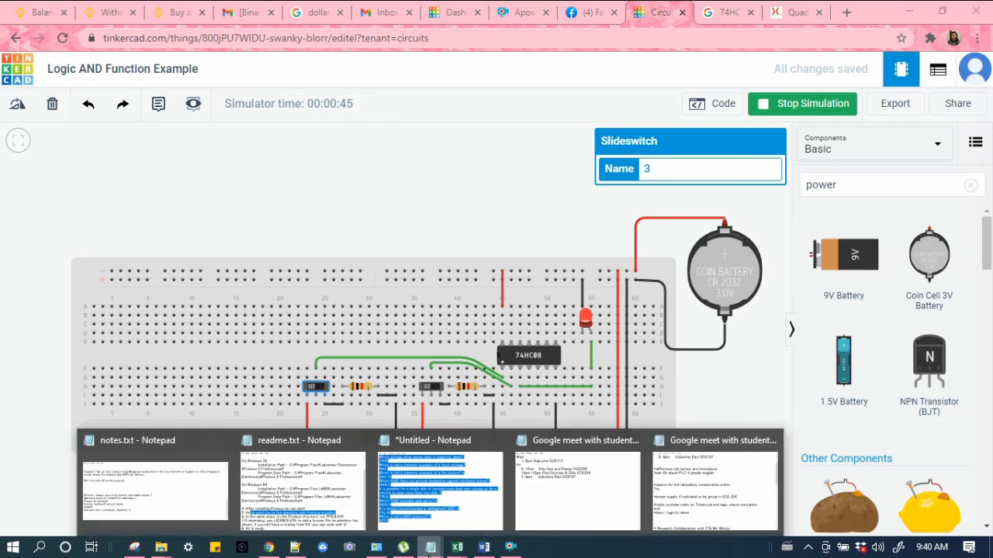
pyautogui.click(39, 548)
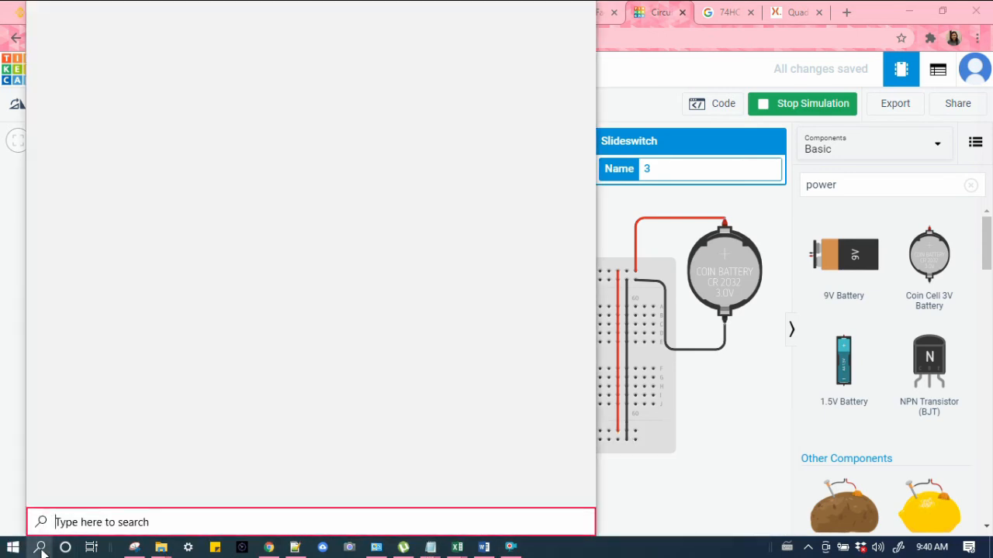
pyautogui.write('notepad')
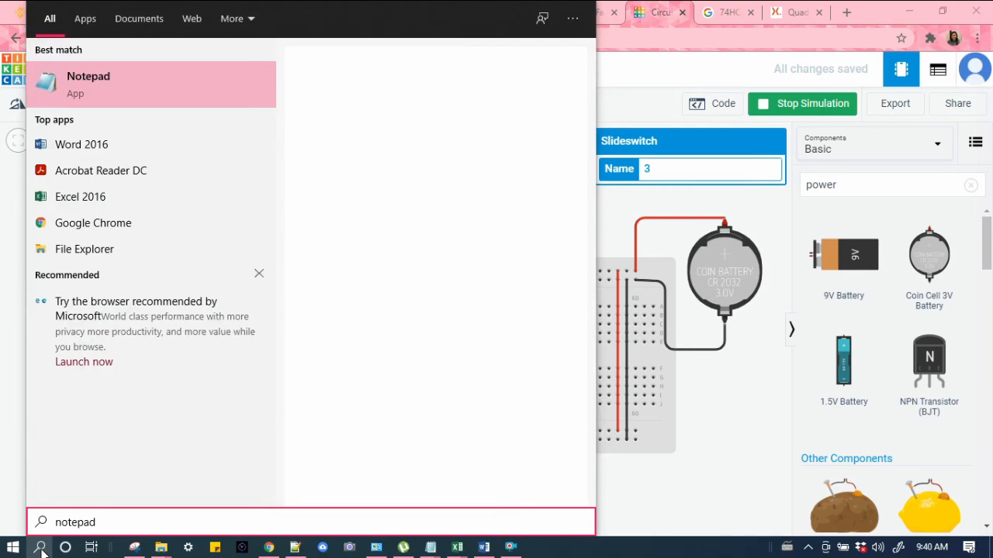
pyautogui.press('Return')
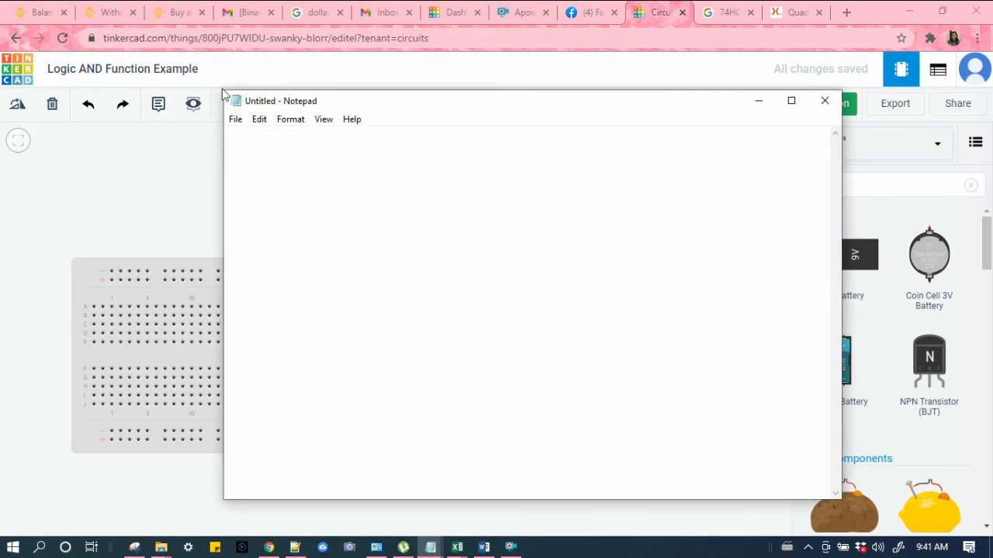
# Step: Move and resize the Notepad window so it sits above the breadboard
pyautogui.moveTo(224, 91); pyautogui.dragTo(497, 306)
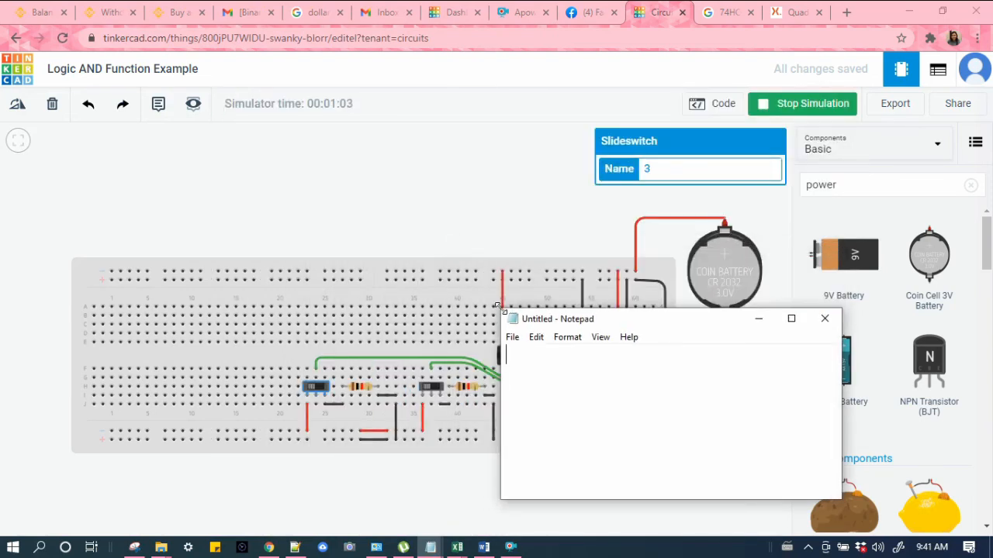
pyautogui.click(598, 281)
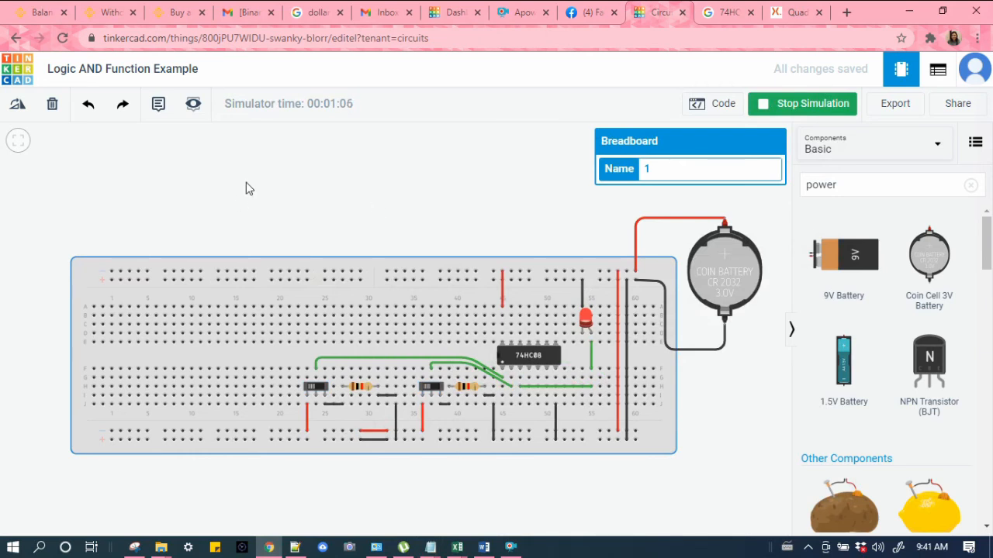
pyautogui.hotkey('alt', 'Tab')
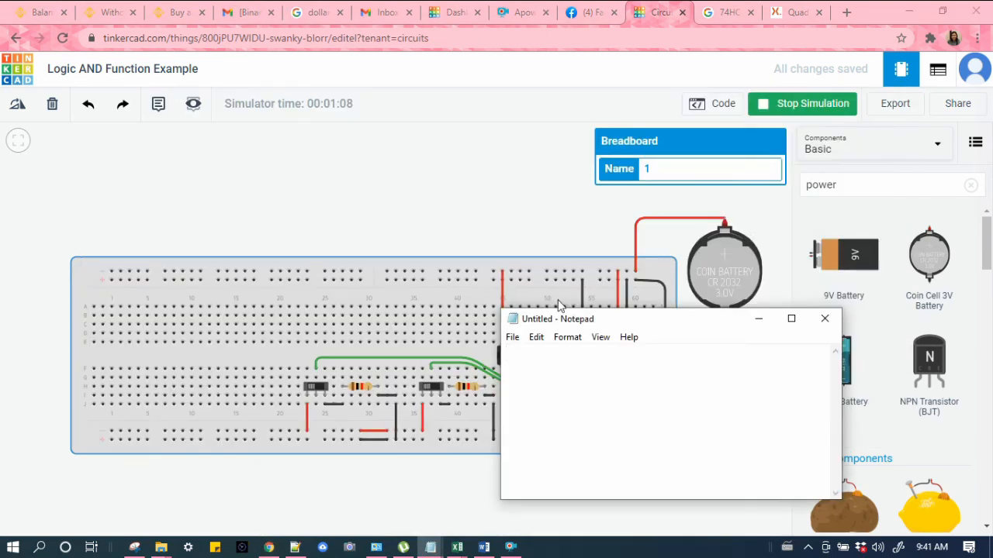
pyautogui.moveTo(613, 319); pyautogui.dragTo(347, 120)
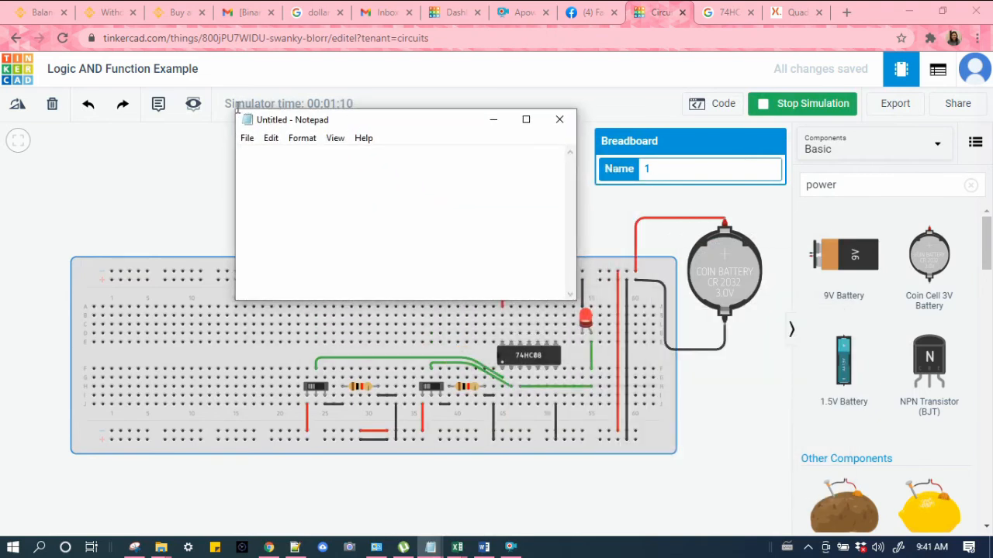
pyautogui.moveTo(239, 109); pyautogui.dragTo(356, 162)
pyautogui.moveTo(415, 178); pyautogui.dragTo(390, 131)
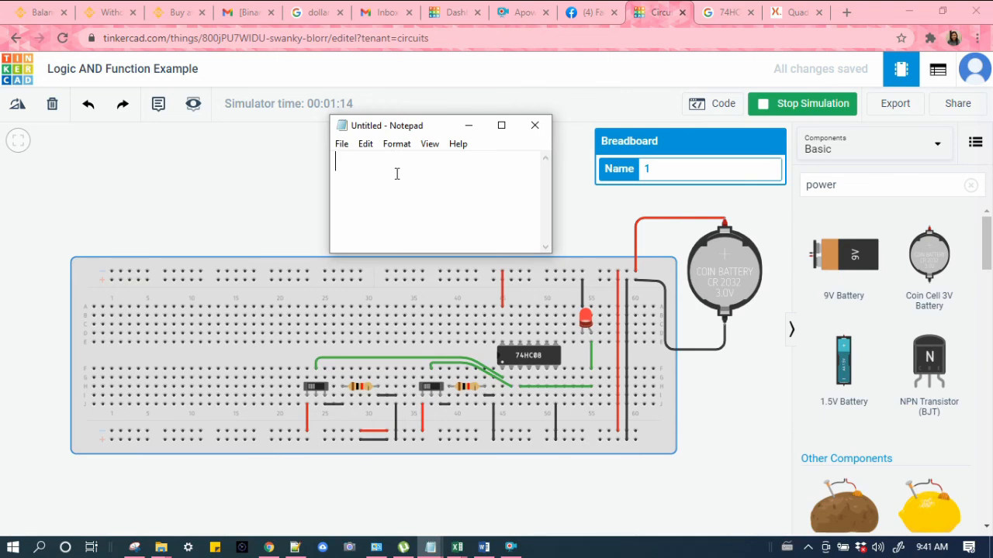
# Step: Type the heading lines AND Gate, inputs X and Y, and output Z in Notepad
pyautogui.write('AND Gatae')
pyautogui.press('BackSpace')
pyautogui.press('BackSpace')
pyautogui.press('BackSpace')
pyautogui.write('g')
pyautogui.press('BackSpace')
pyautogui.write('te')
pyautogui.press('Return')
pyautogui.write('inputs ')
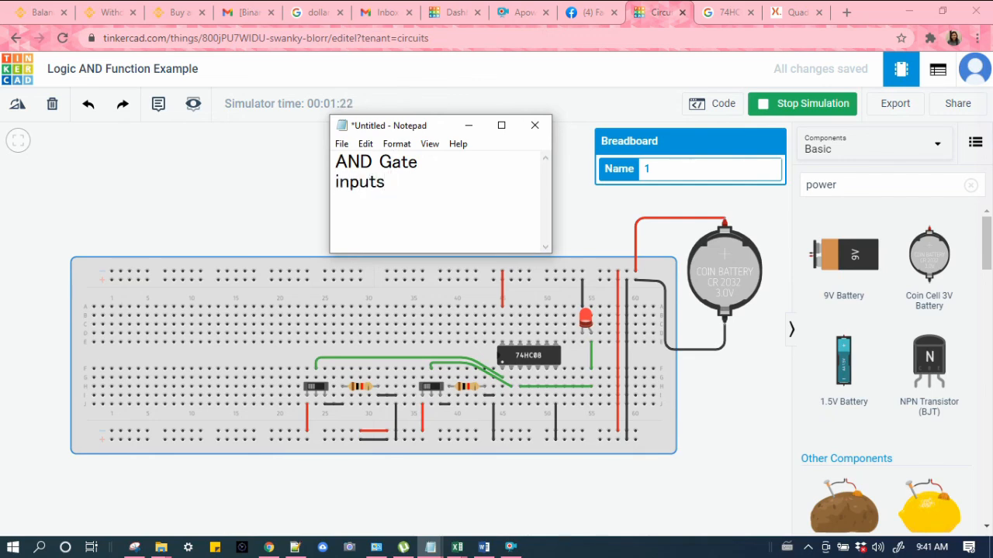
pyautogui.write('XY')
pyautogui.press('BackSpace')
pyautogui.write('and Y')
pyautogui.press('Return')
pyautogui.write('outut')
pyautogui.press('BackSpace')
pyautogui.press('BackSpace')
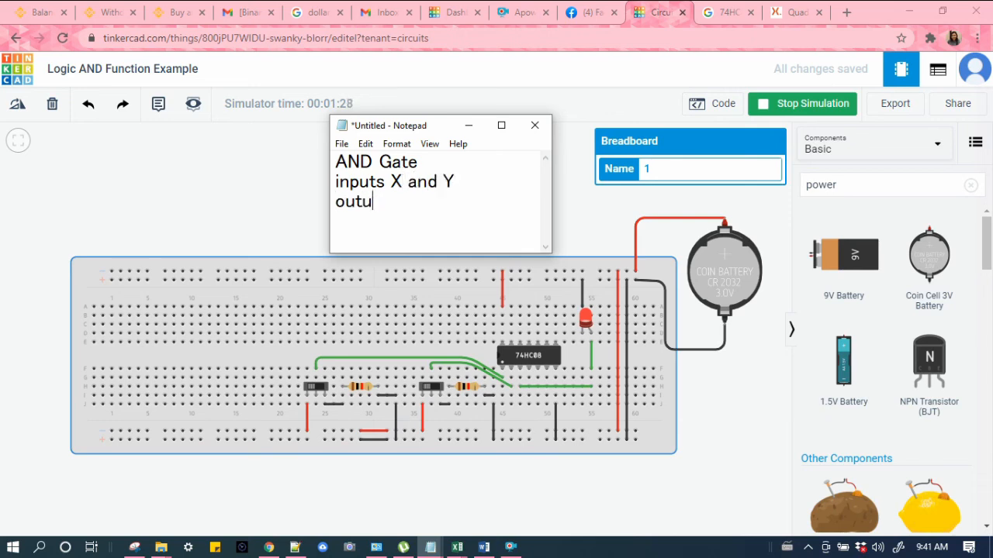
pyautogui.write('put Z')
pyautogui.press('Return')
# Step: Enlarge and reposition the Notepad window, then add the truth table header X Y | Z and the first row 0 0
pyautogui.moveTo(553, 253); pyautogui.dragTo(602, 264)
pyautogui.moveTo(475, 126); pyautogui.dragTo(427, 116)
pyautogui.press('Return')
pyautogui.write('X Y  |  Z')
pyautogui.press('Return')
pyautogui.write('00')
pyautogui.press('BackSpace')
pyautogui.write('0')
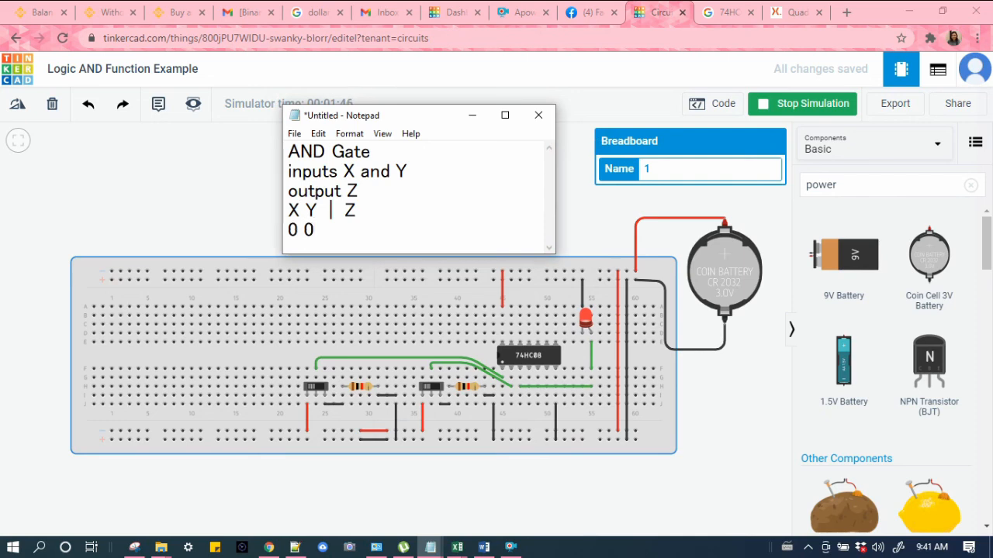
pyautogui.press('Return')
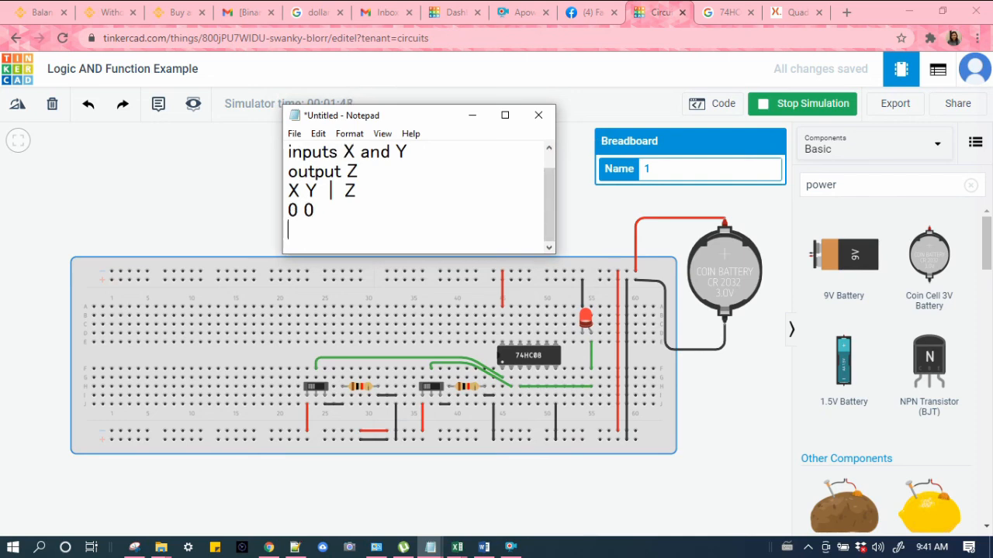
# Step: Add the remaining input rows 0 1, 1 0 and 1 1 to the truth table
pyautogui.write('01')
pyautogui.press('BackSpace')
pyautogui.write('1')
pyautogui.press('Return')
pyautogui.write('1 0')
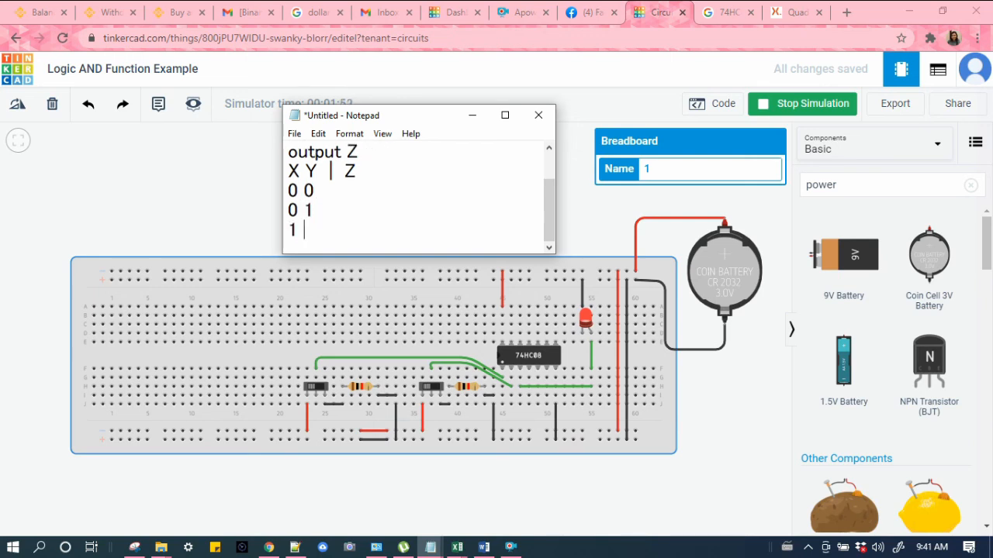
pyautogui.press('Return')
pyautogui.write('1 1')
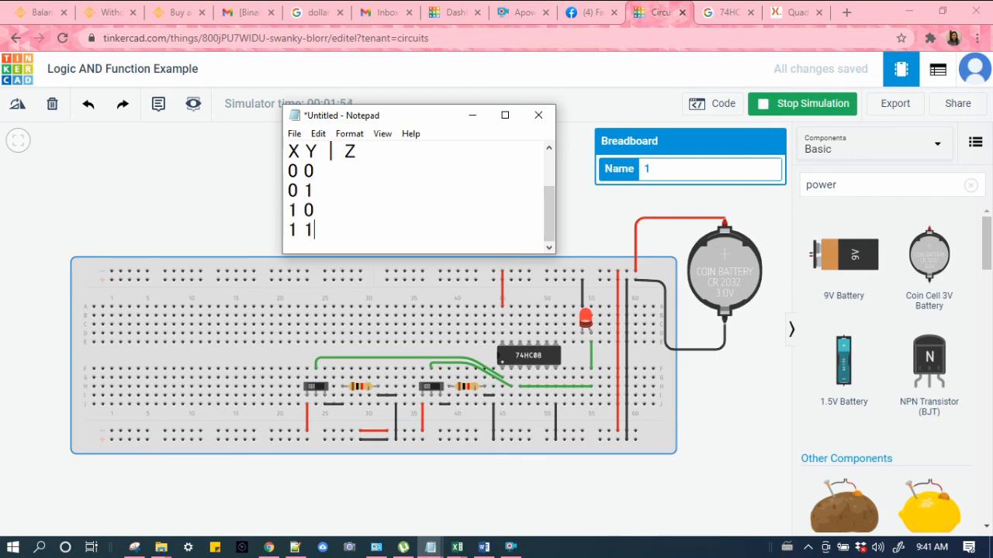
# Step: Insert a | separator after the inputs on each of the four rows
pyautogui.click(317, 170)
pyautogui.write('|')
pyautogui.press('Down')
pyautogui.write('|')
pyautogui.press('Down')
pyautogui.write('|')
pyautogui.press('Down')
pyautogui.write('|')
# Step: Fill in the Z output column with 0, 0, 0 and 1 for the four rows
pyautogui.scroll(1, 355, 187)
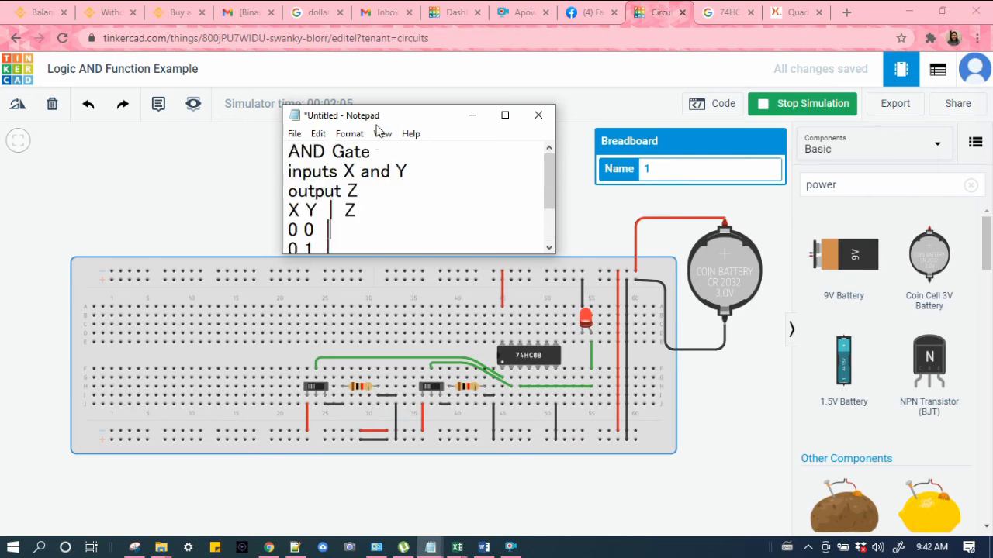
pyautogui.moveTo(380, 105); pyautogui.dragTo(377, 43)
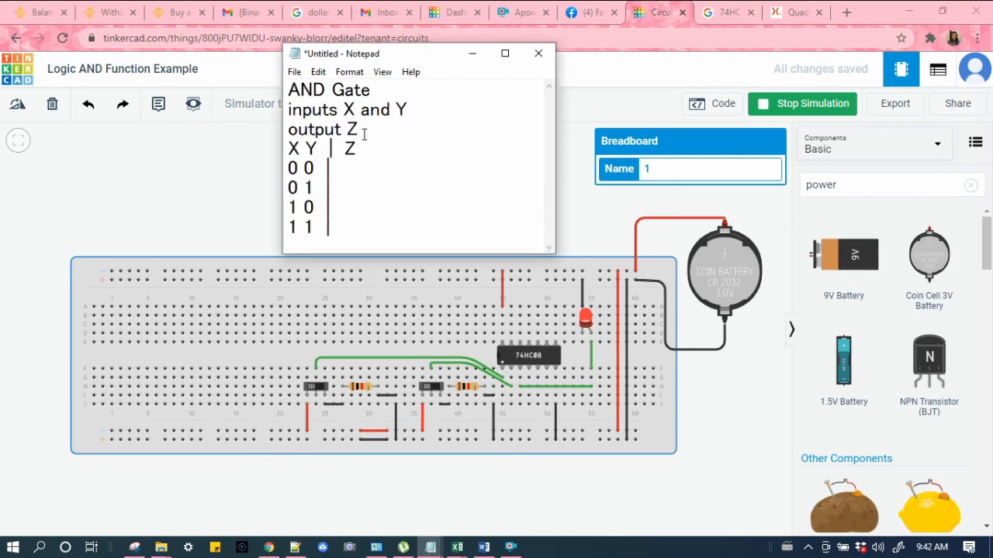
pyautogui.click(349, 169)
pyautogui.write('0')
pyautogui.press('Down')
pyautogui.write('0')
pyautogui.press('Down')
pyautogui.write('0')
pyautogui.press('Down')
pyautogui.write('1')
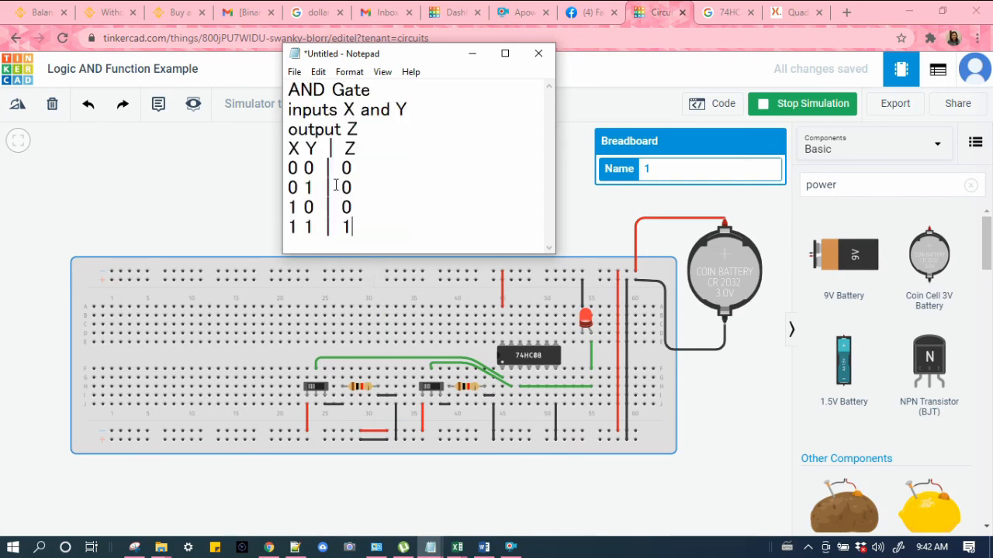
# Step: Highlight the 0 0 row and set both slide switches off to test that combination in the simulation
pyautogui.moveTo(287, 165); pyautogui.dragTo(361, 172)
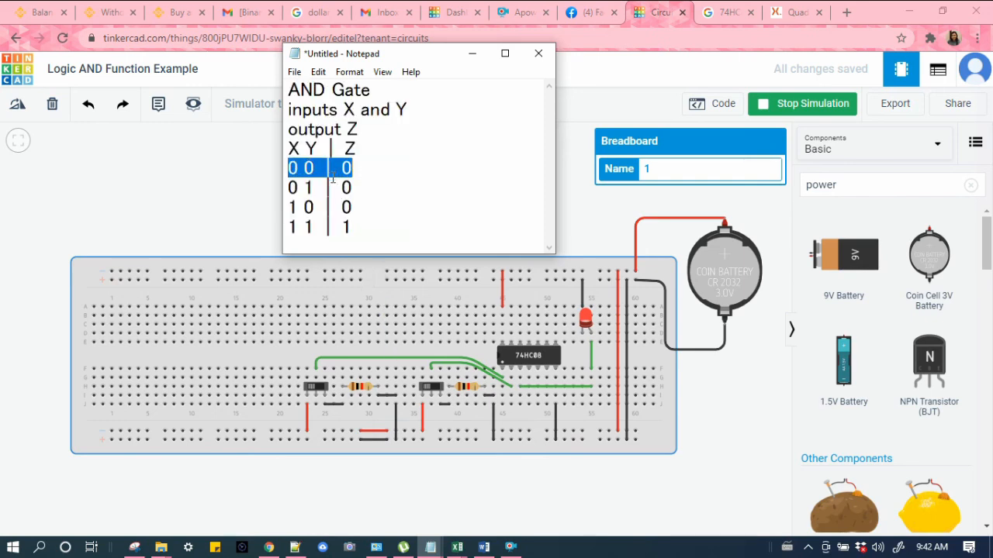
pyautogui.click(436, 390)
pyautogui.click(316, 387)
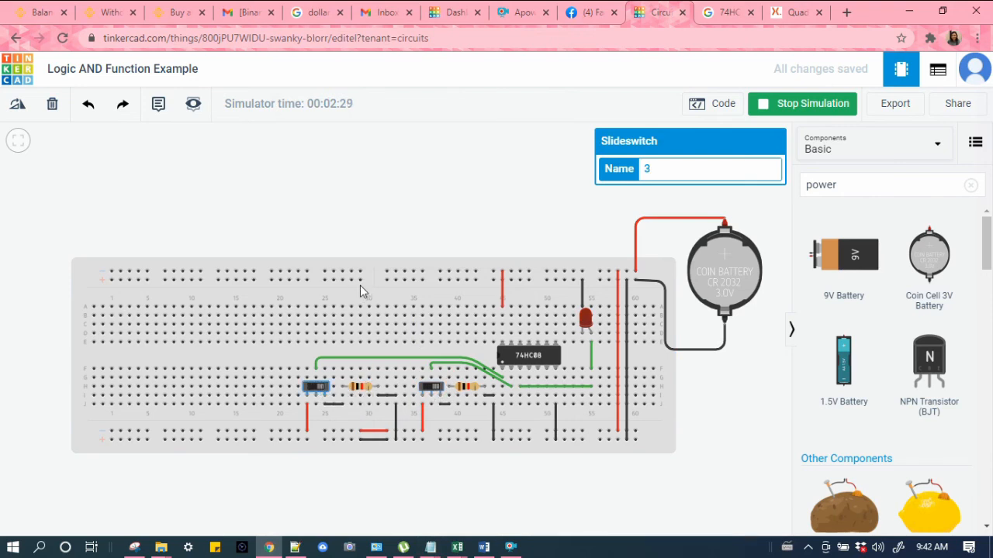
pyautogui.hotkey('alt', 'Tab')
pyautogui.moveTo(352, 168); pyautogui.dragTo(286, 167)
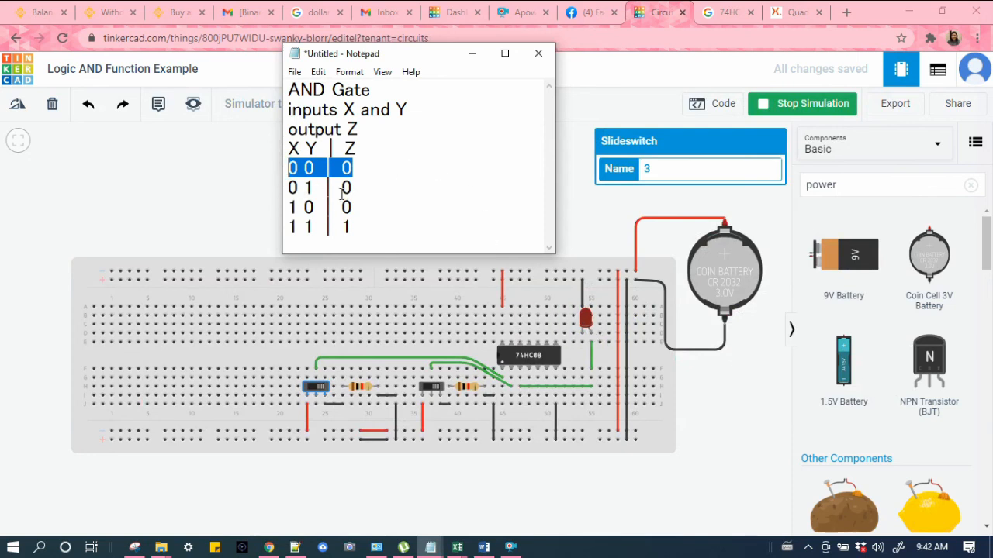
# Step: Highlight the 0 1 row, switch the second slide switch on, and highlight its inputs and output value
pyautogui.moveTo(353, 190); pyautogui.dragTo(289, 188)
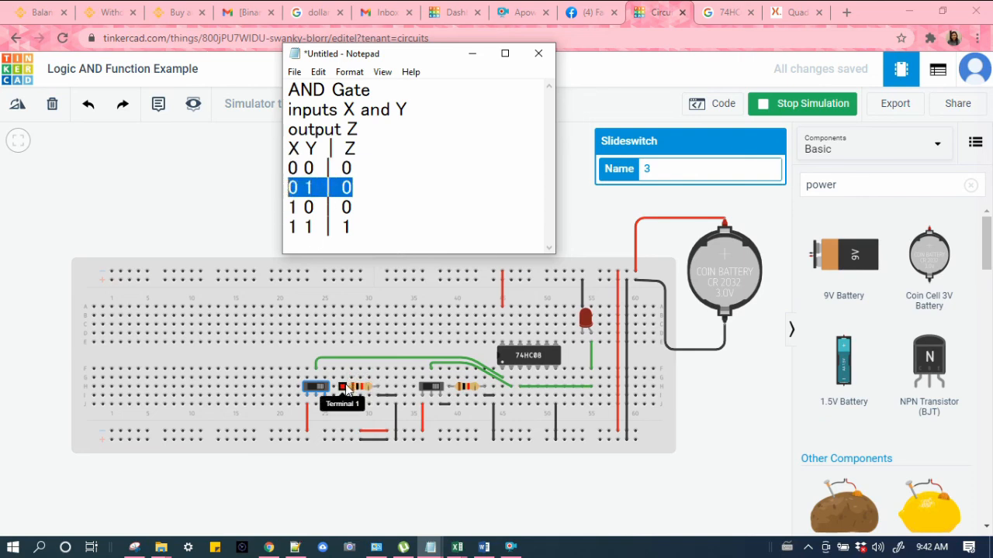
pyautogui.click(426, 392)
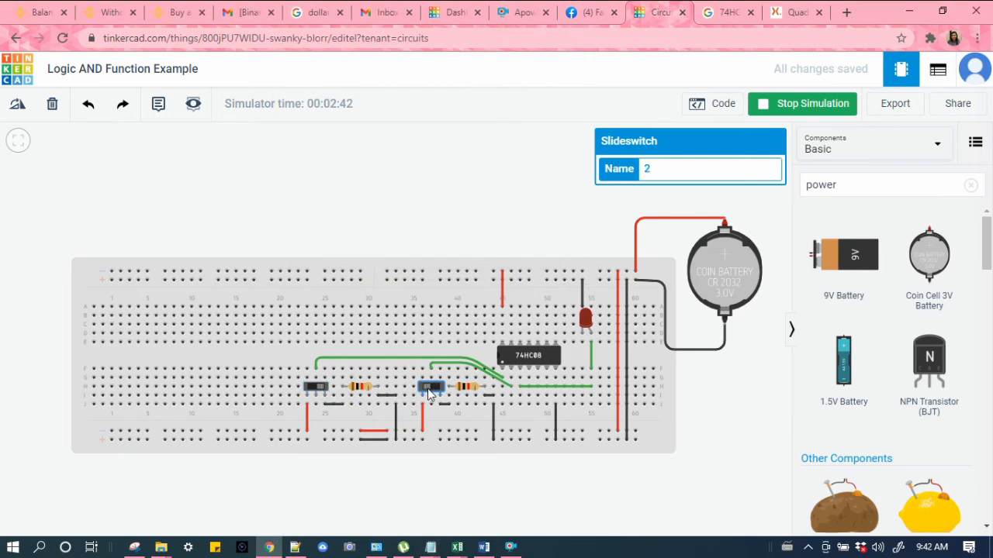
pyautogui.hotkey('alt', 'Tab')
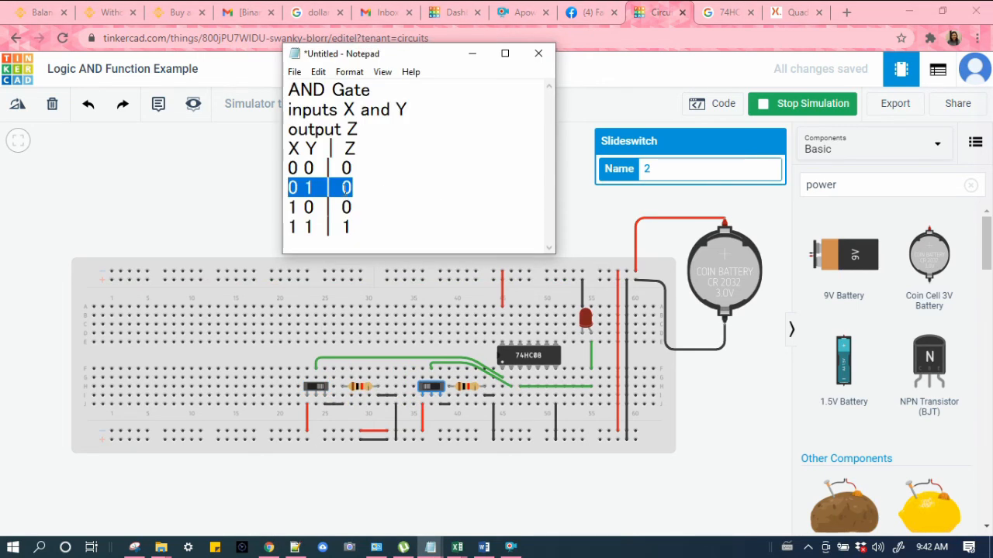
pyautogui.moveTo(327, 187); pyautogui.dragTo(287, 187)
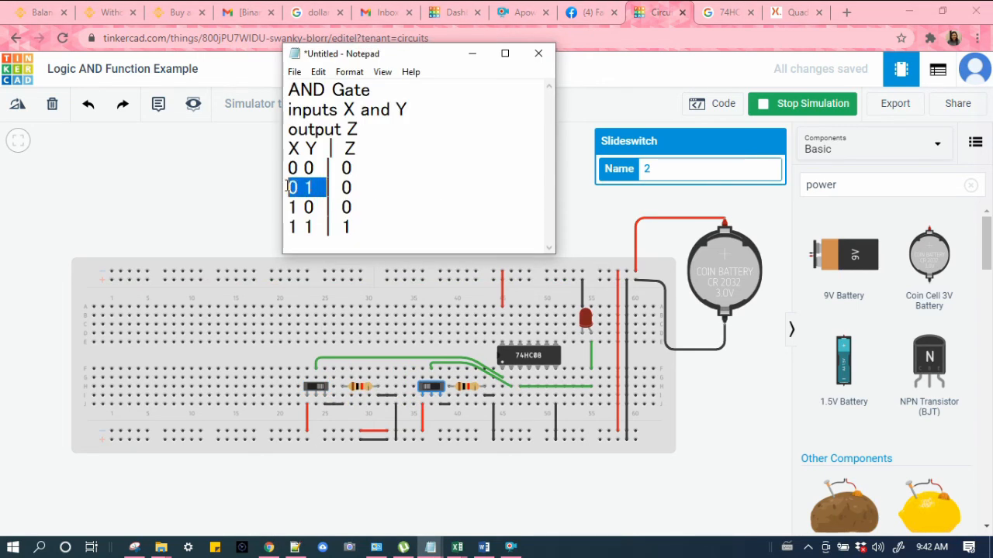
pyautogui.click(320, 223)
pyautogui.moveTo(298, 190)
pyautogui.mouseDown()
pyautogui.moveTo(287, 190)
pyautogui.moveTo(304, 188)
pyautogui.mouseUp()
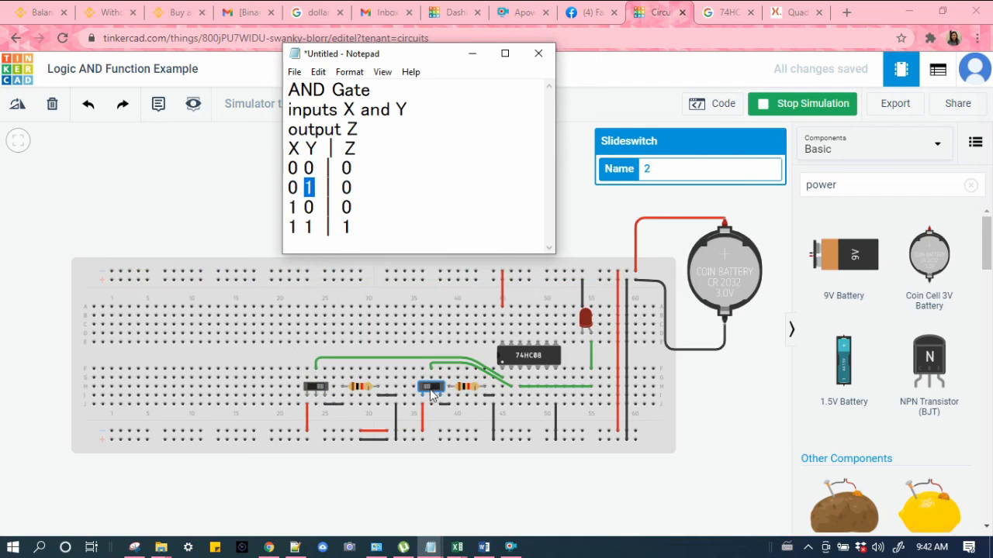
pyautogui.moveTo(354, 187); pyautogui.dragTo(342, 189)
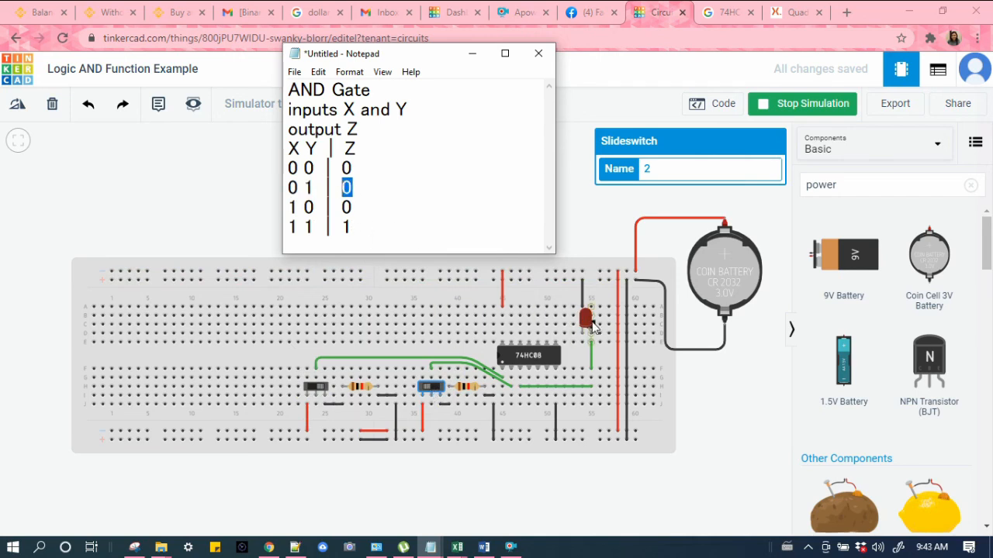
# Step: Set the slide switches to the 1 0 combination while highlighting that row and its output value
pyautogui.moveTo(301, 206); pyautogui.dragTo(288, 206)
pyautogui.click(312, 386)
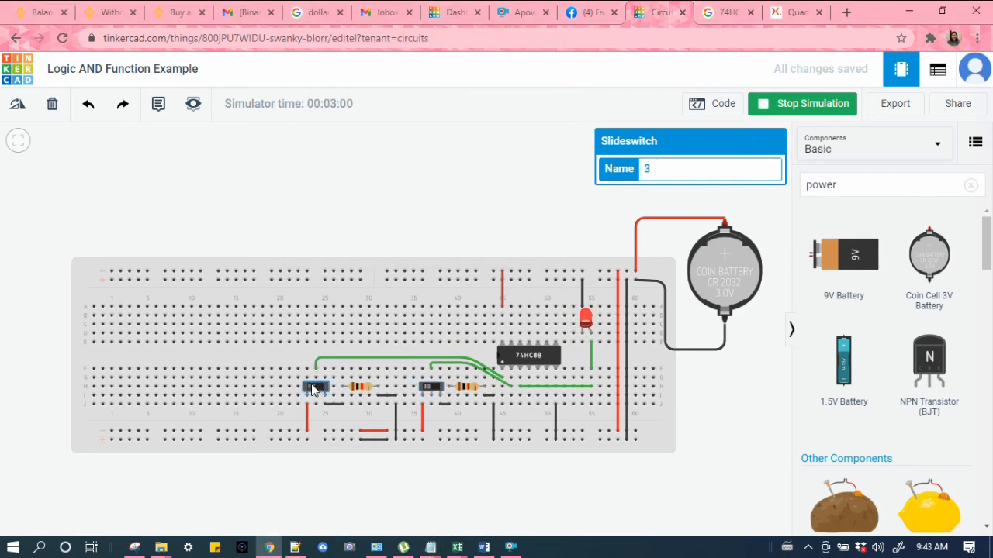
pyautogui.hotkey('alt', 'Tab')
pyautogui.moveTo(315, 206); pyautogui.dragTo(304, 206)
pyautogui.click(434, 390)
pyautogui.click(434, 390)
pyautogui.hotkey('alt', 'Tab')
pyautogui.click(308, 208)
pyautogui.moveTo(308, 208); pyautogui.dragTo(288, 208)
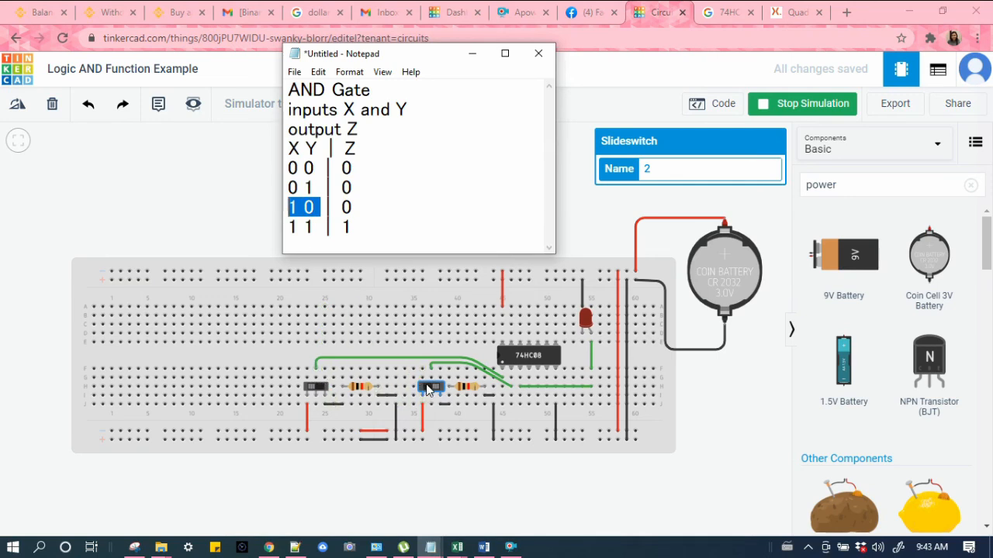
pyautogui.moveTo(336, 207); pyautogui.dragTo(351, 207)
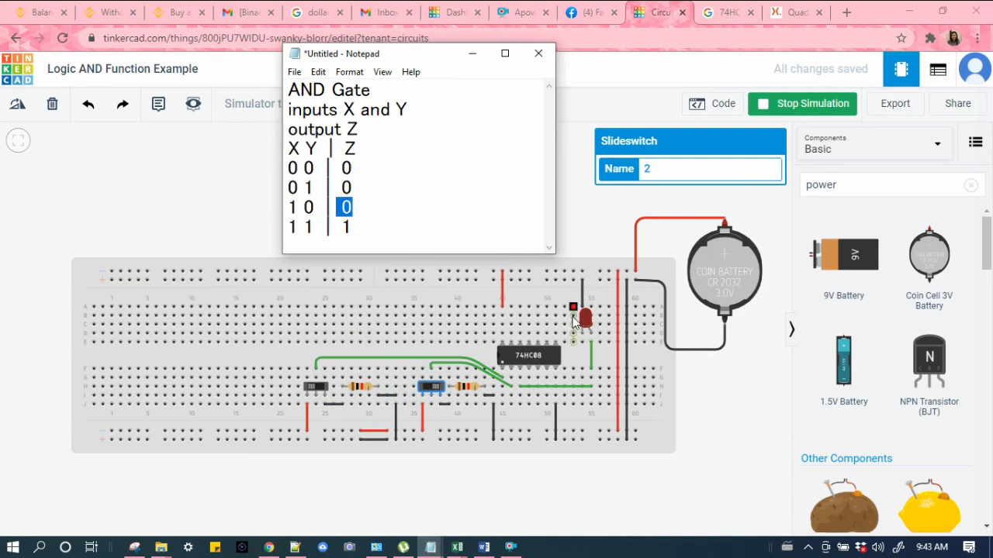
# Step: Turn both slide switches on for the 1 1 row, highlight the whole row, and nudge the Notepad window aside
pyautogui.moveTo(321, 226); pyautogui.dragTo(285, 226)
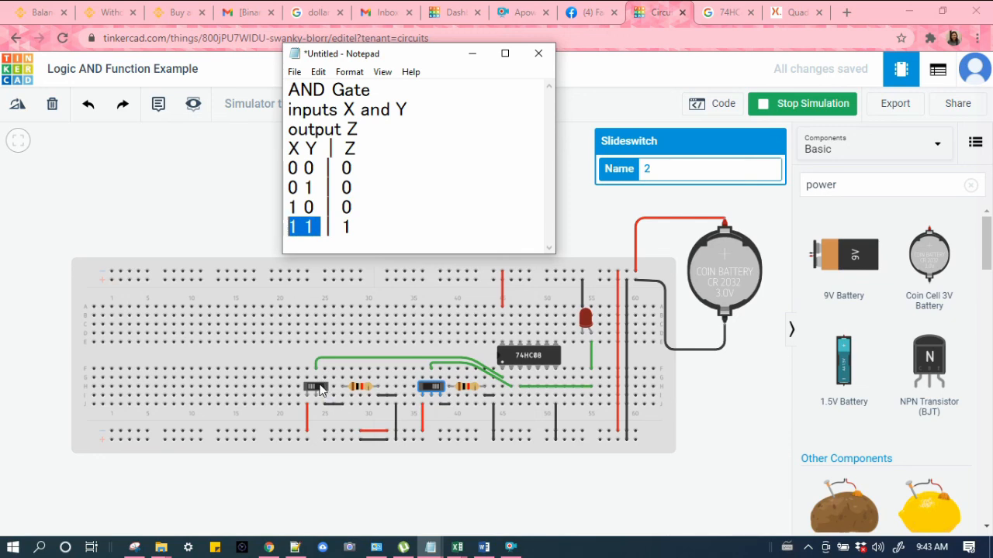
pyautogui.click(428, 385)
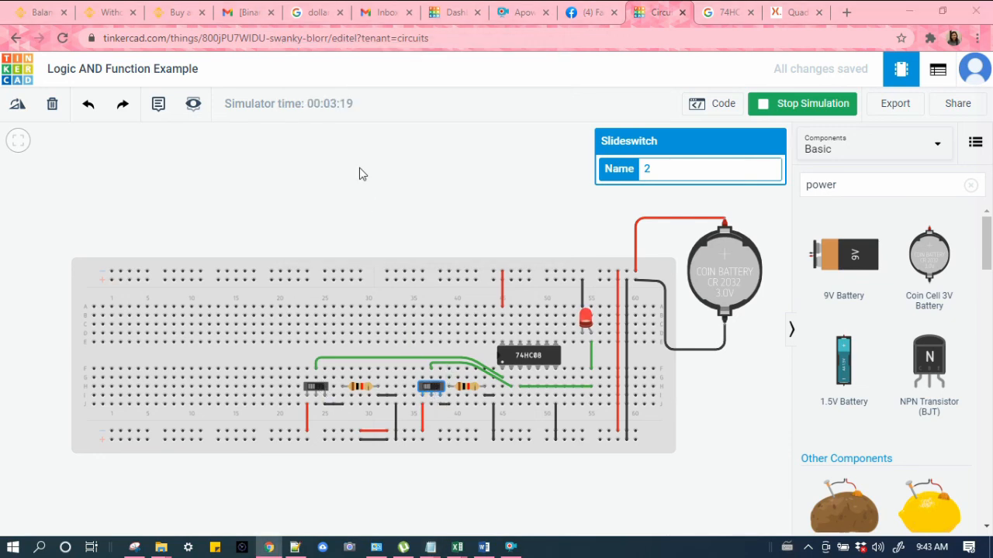
pyautogui.hotkey('alt', 'Tab')
pyautogui.moveTo(326, 226); pyautogui.dragTo(293, 227)
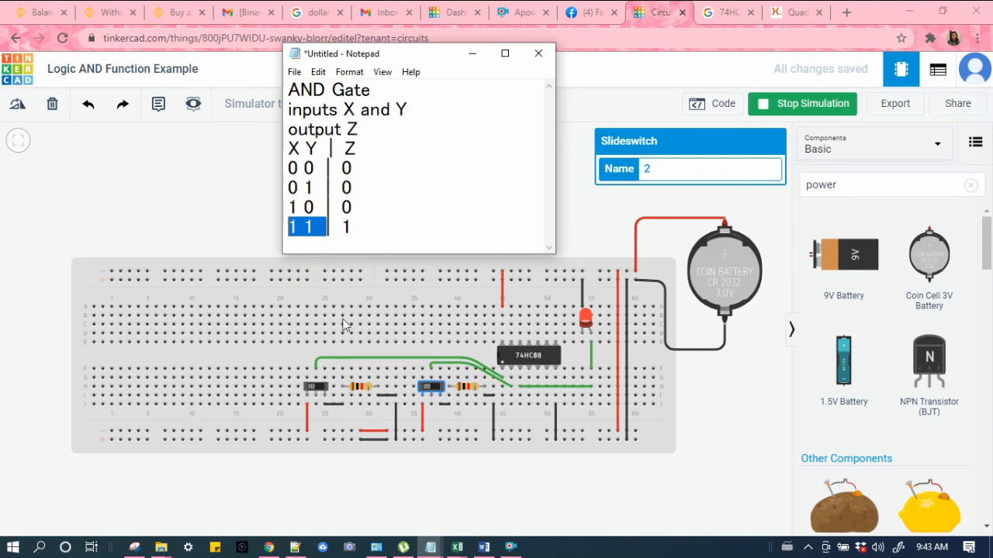
pyautogui.doubleClick(347, 226)
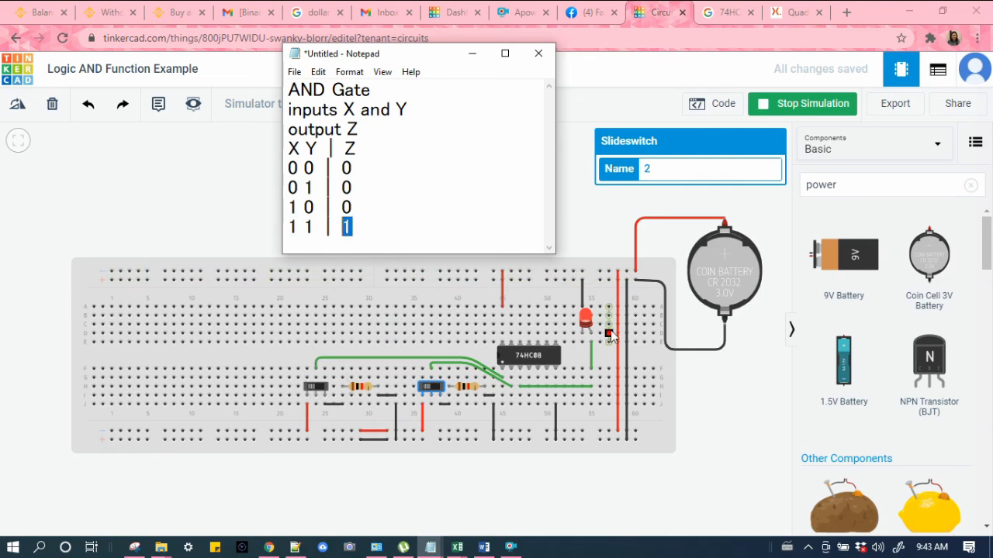
pyautogui.moveTo(371, 232); pyautogui.dragTo(281, 221)
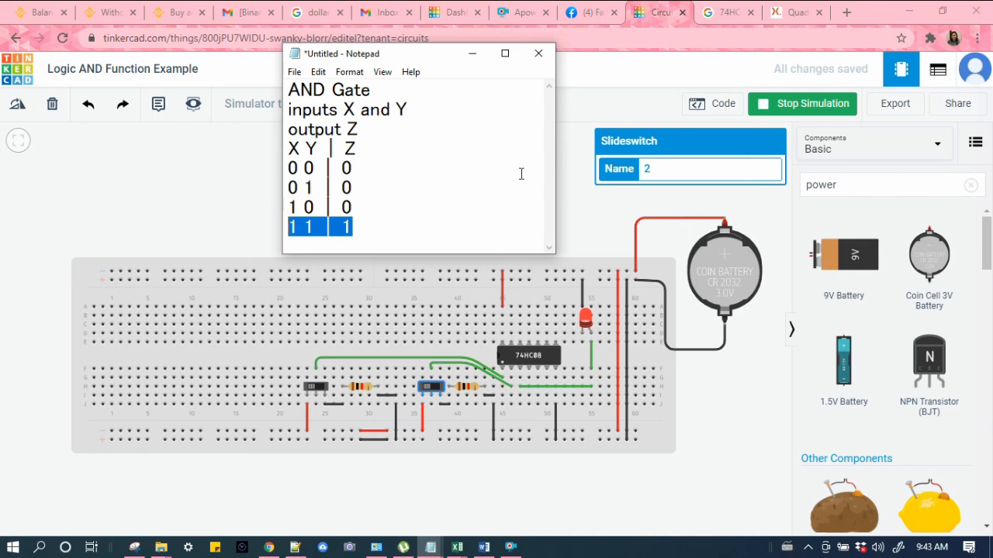
pyautogui.moveTo(440, 57); pyautogui.dragTo(405, 54)
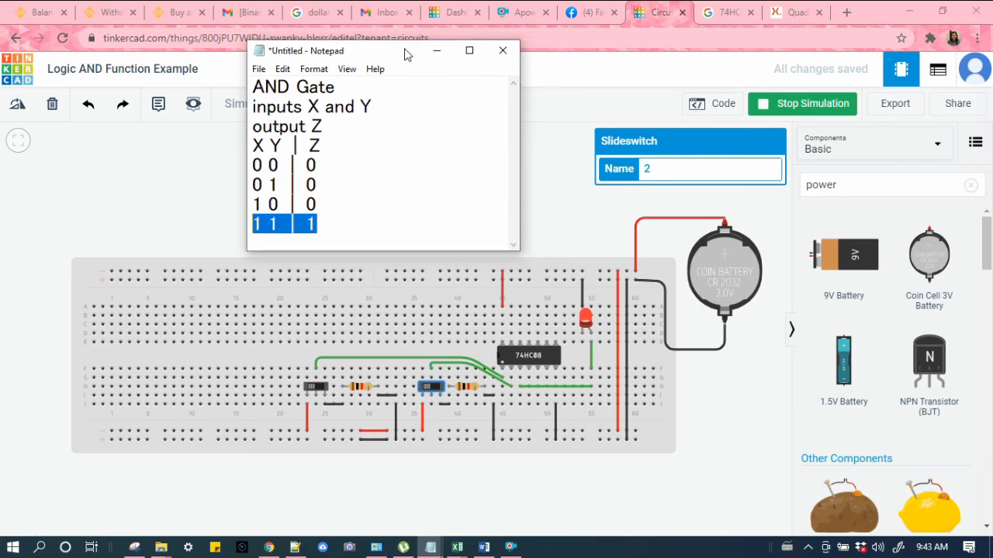